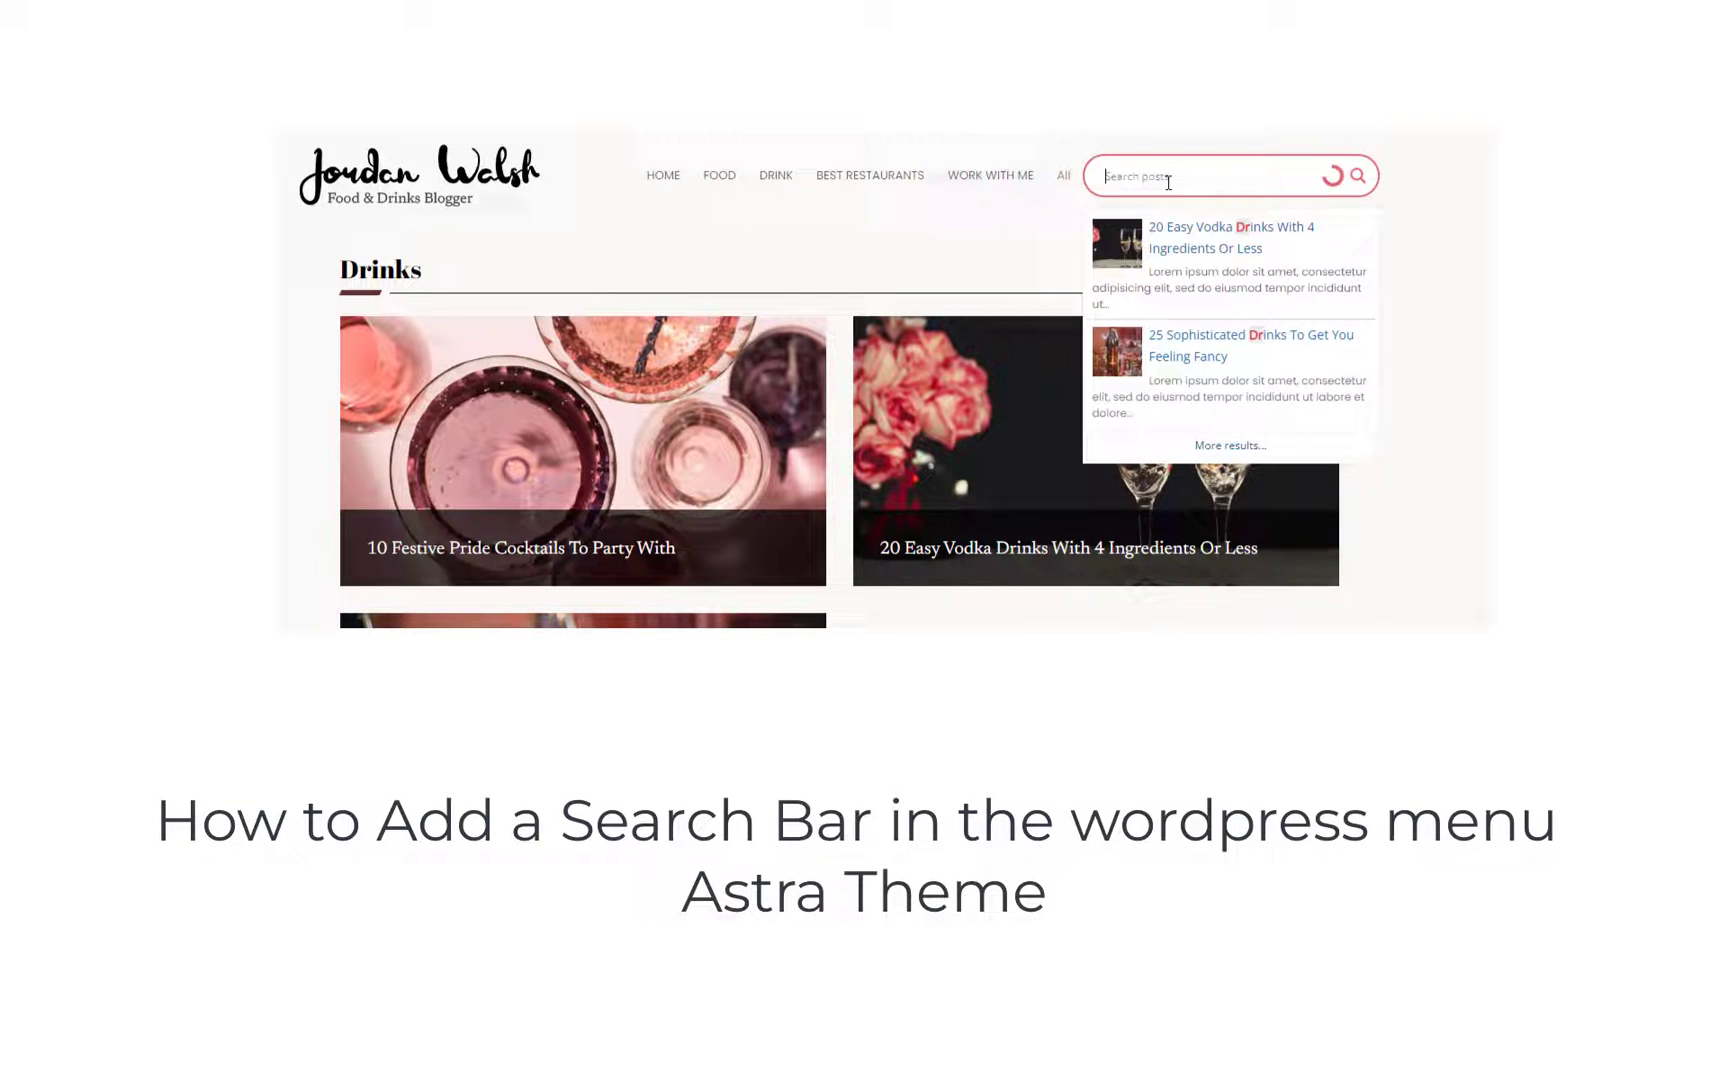
Browse the Drink, Work With Me and All menu pages, then bring up the WP Design dashboard link's options.
{"action": "scroll", "coordinate": [1269, 455], "scroll_direction": "down", "scroll_amount": 5}
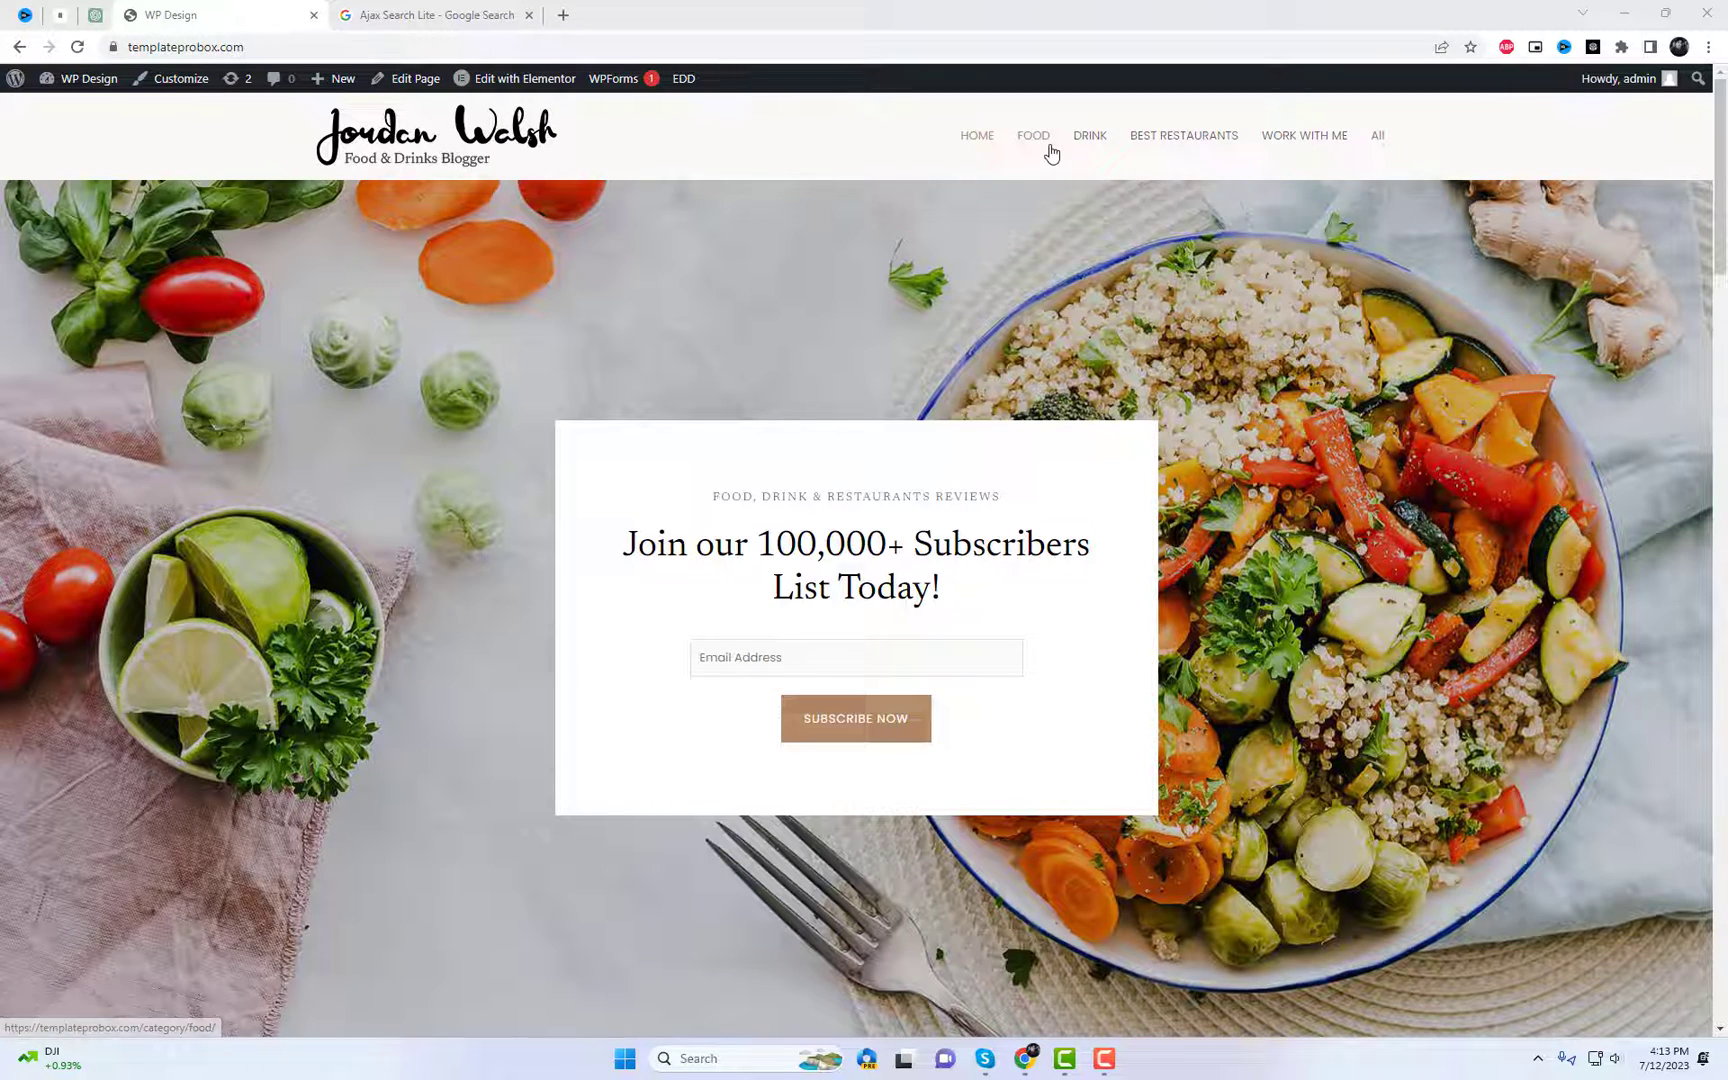
{"action": "left_click", "coordinate": [1115, 146]}
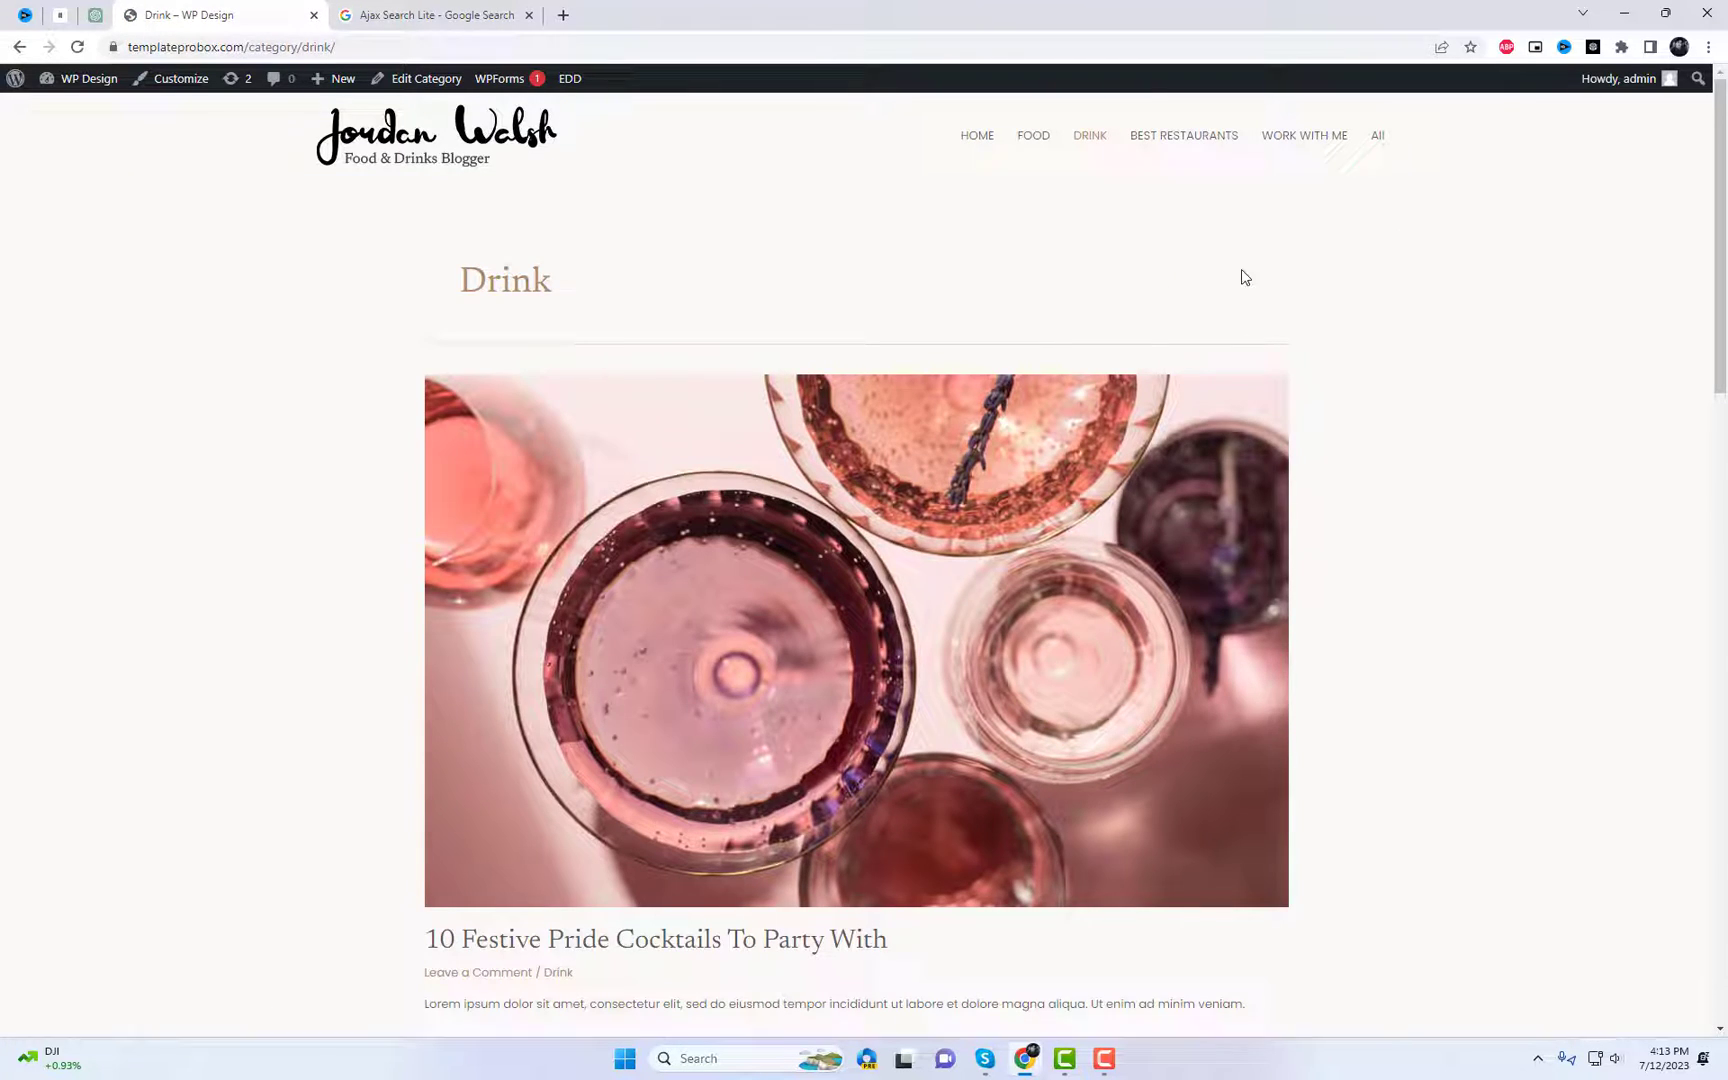
{"action": "left_click", "coordinate": [1333, 140]}
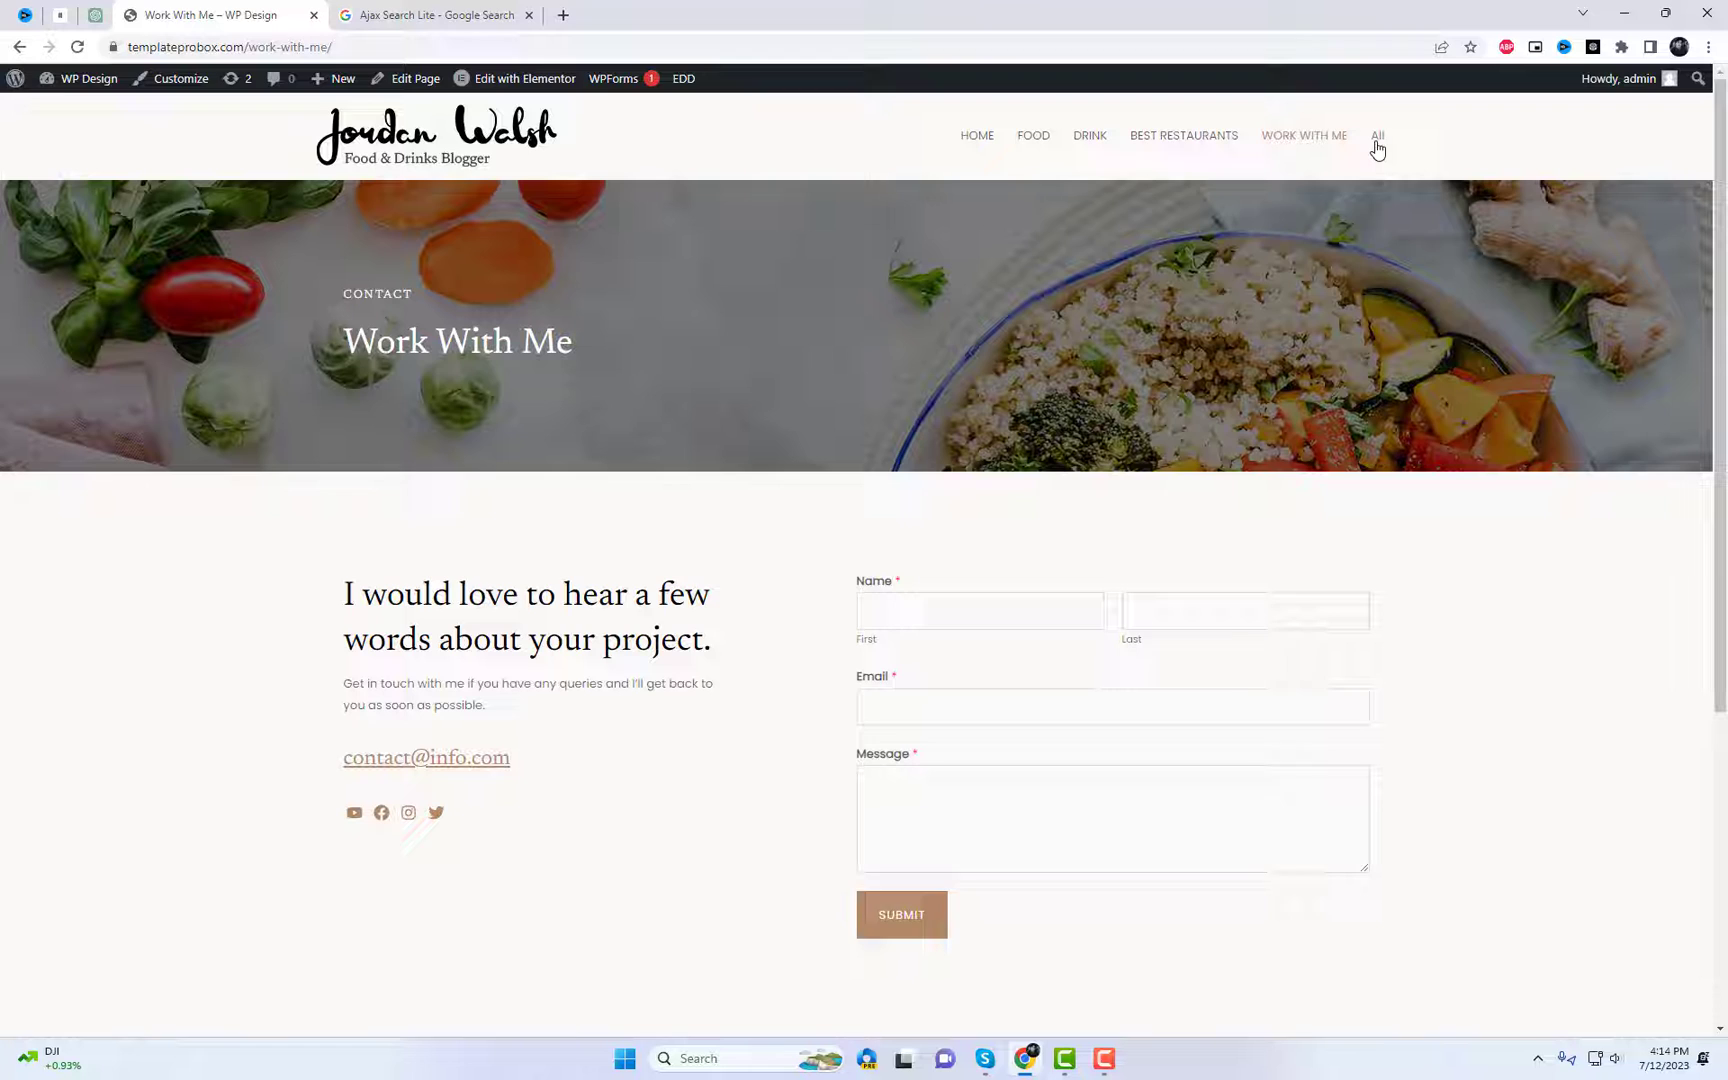
{"action": "left_click", "coordinate": [1377, 140]}
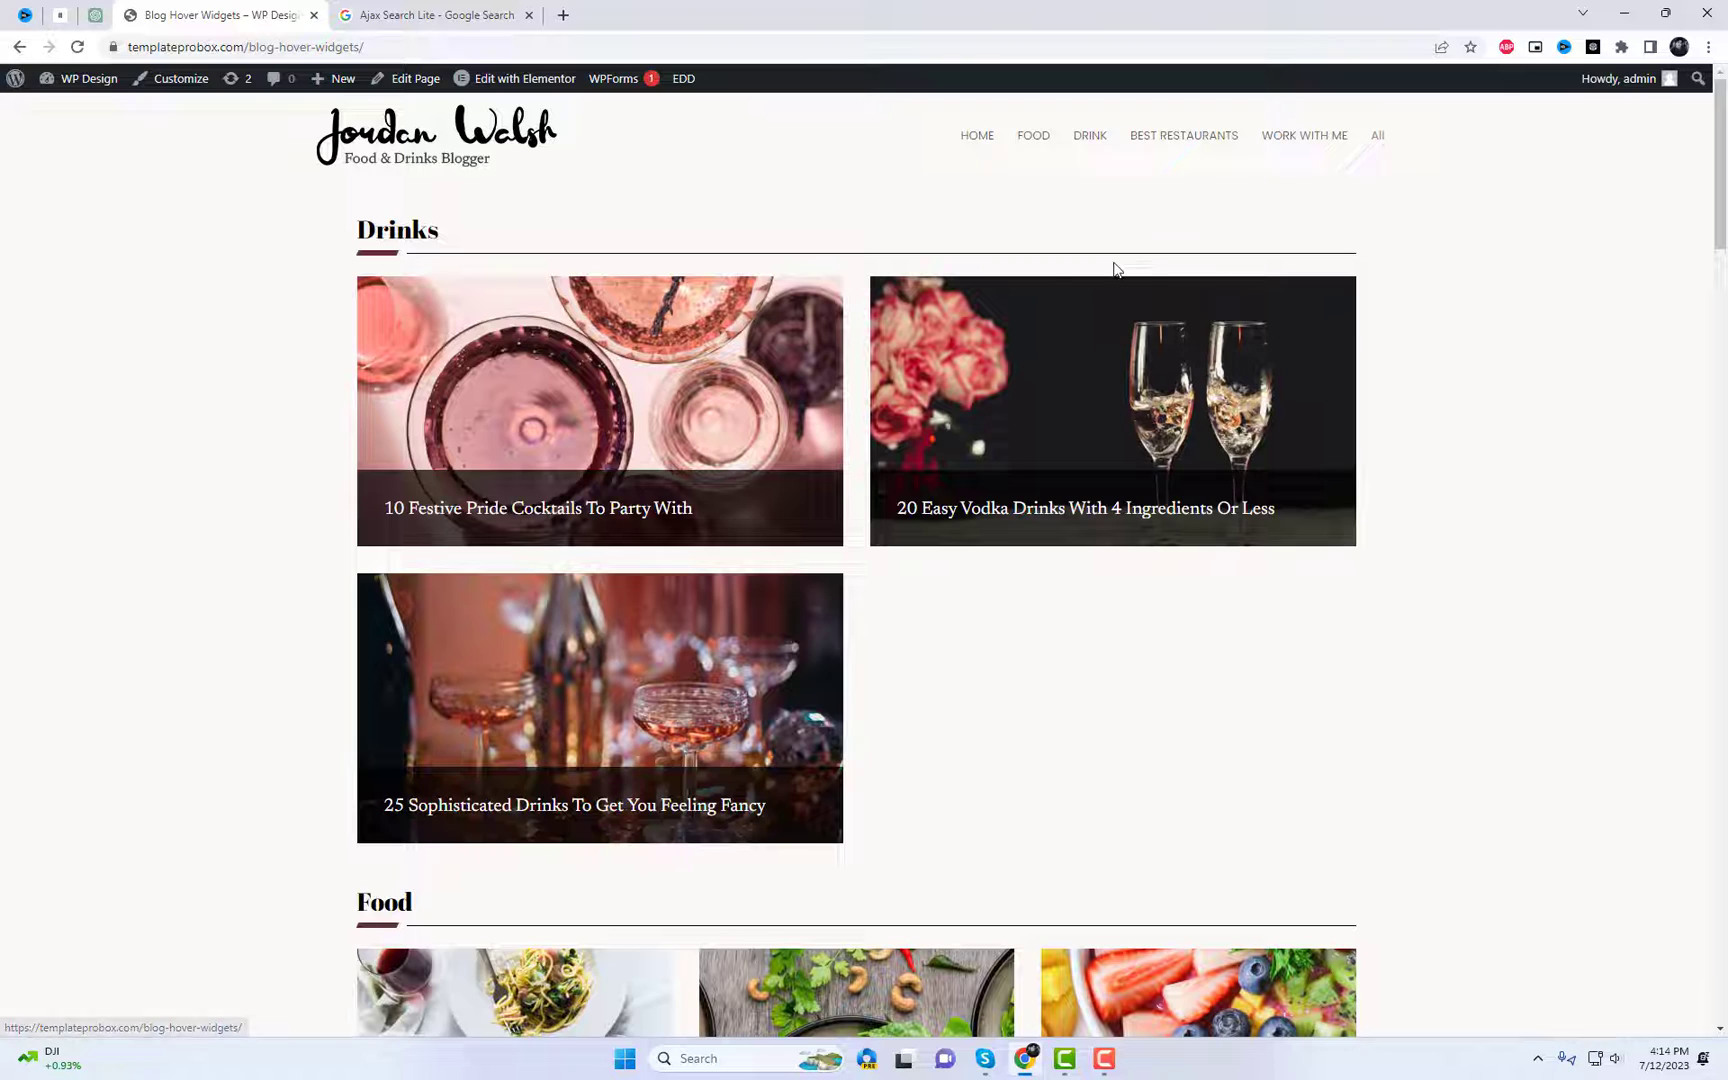
{"action": "mouse_move", "coordinate": [88, 78]}
{"action": "right_click", "coordinate": [96, 113]}
Open the admin dashboard in a new tab and install and activate Ajax Search Lite.
{"action": "left_click", "coordinate": [155, 133]}
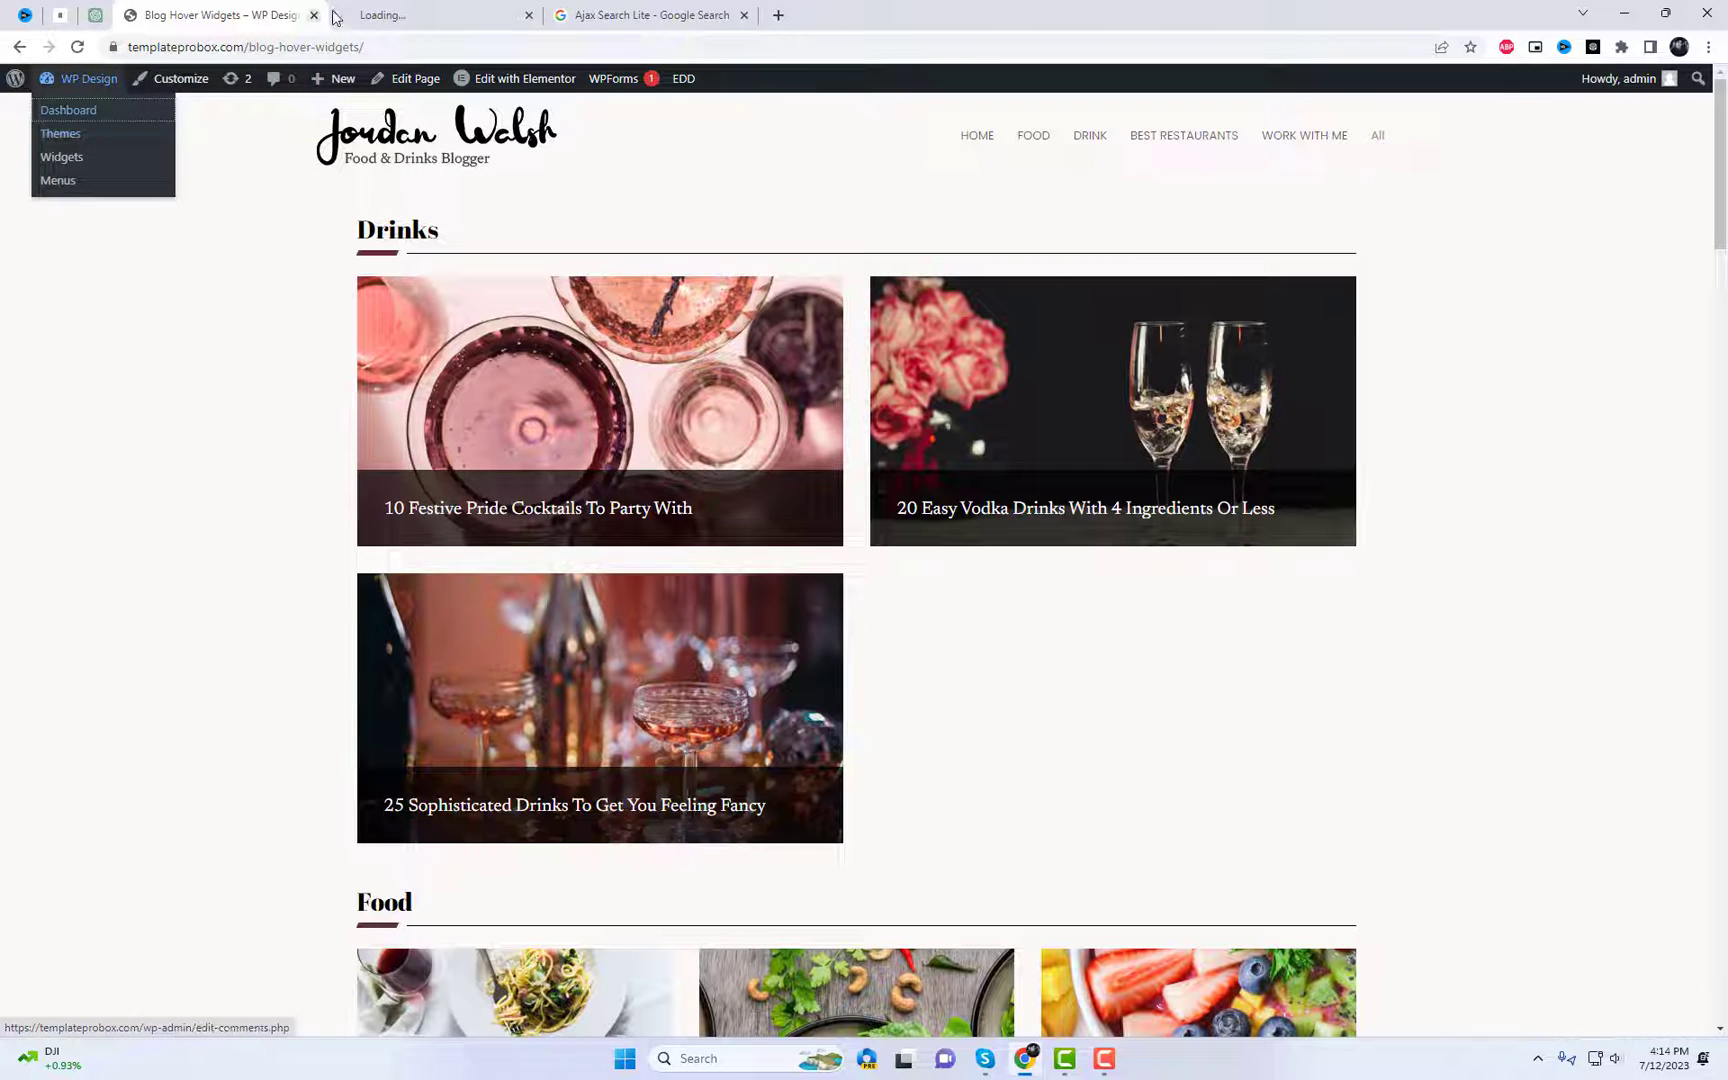
{"action": "left_click", "coordinate": [399, 8]}
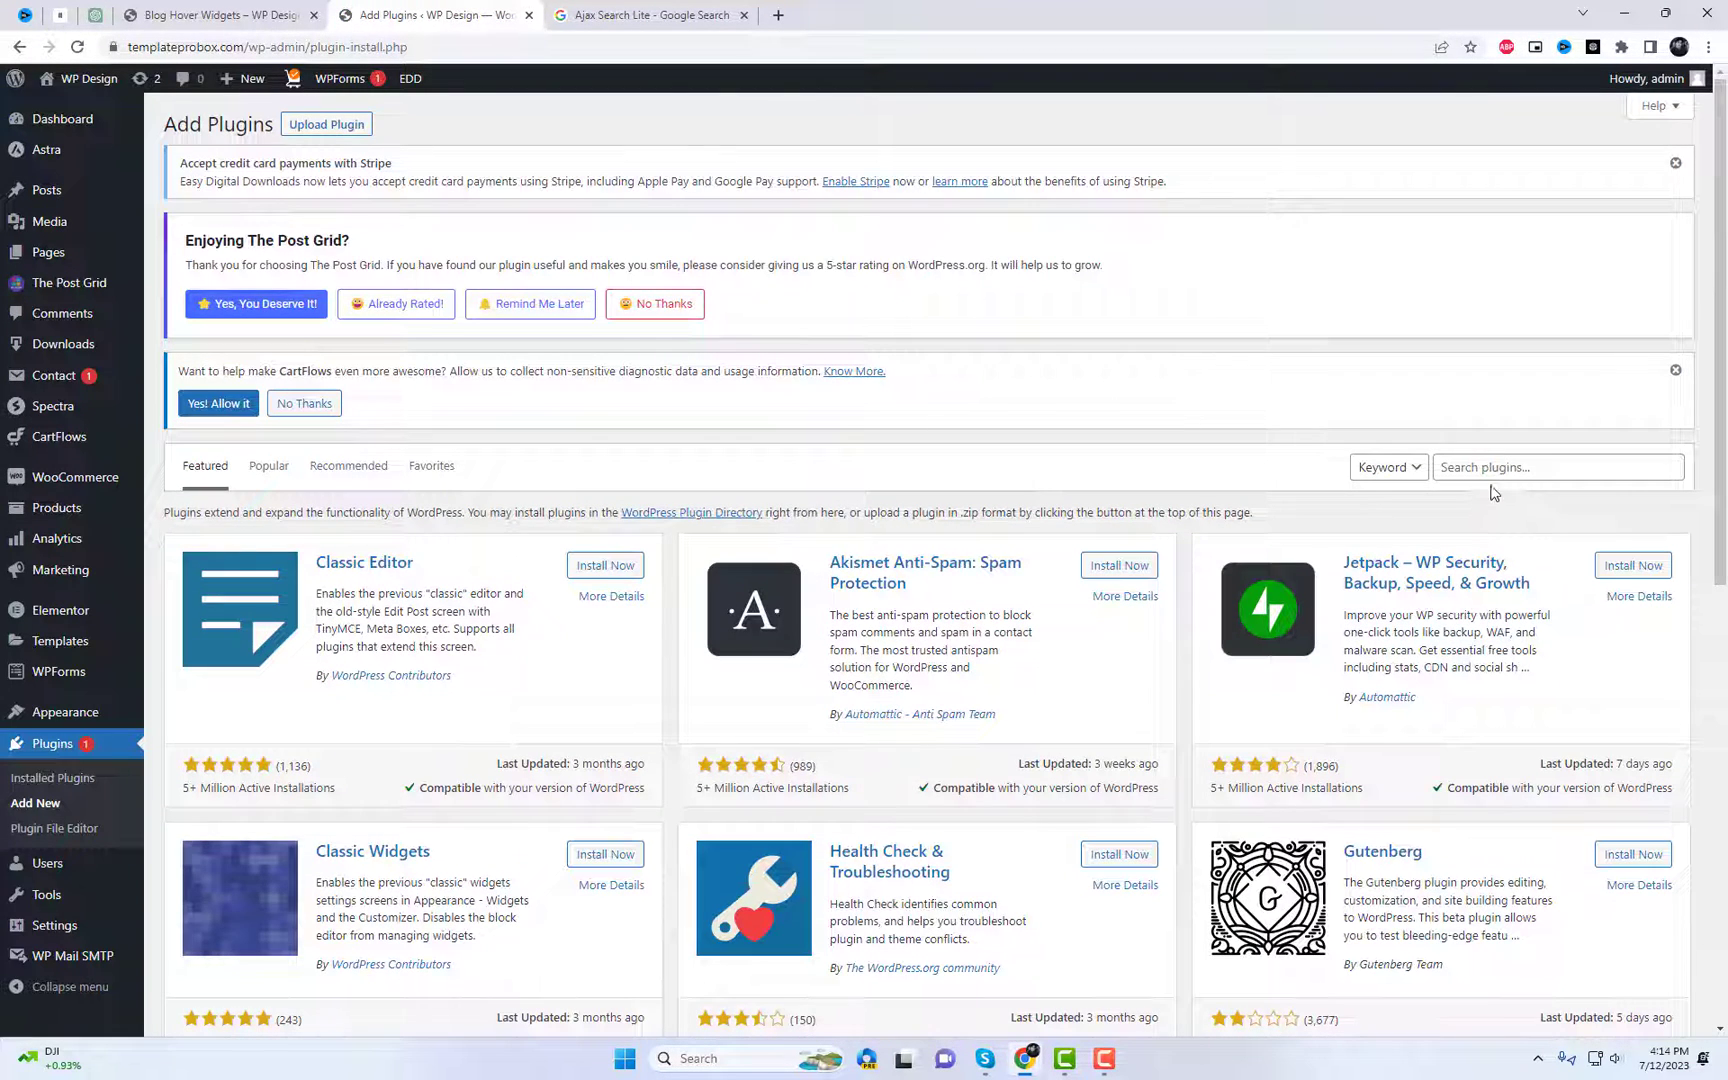
{"action": "left_click", "coordinate": [1492, 470]}
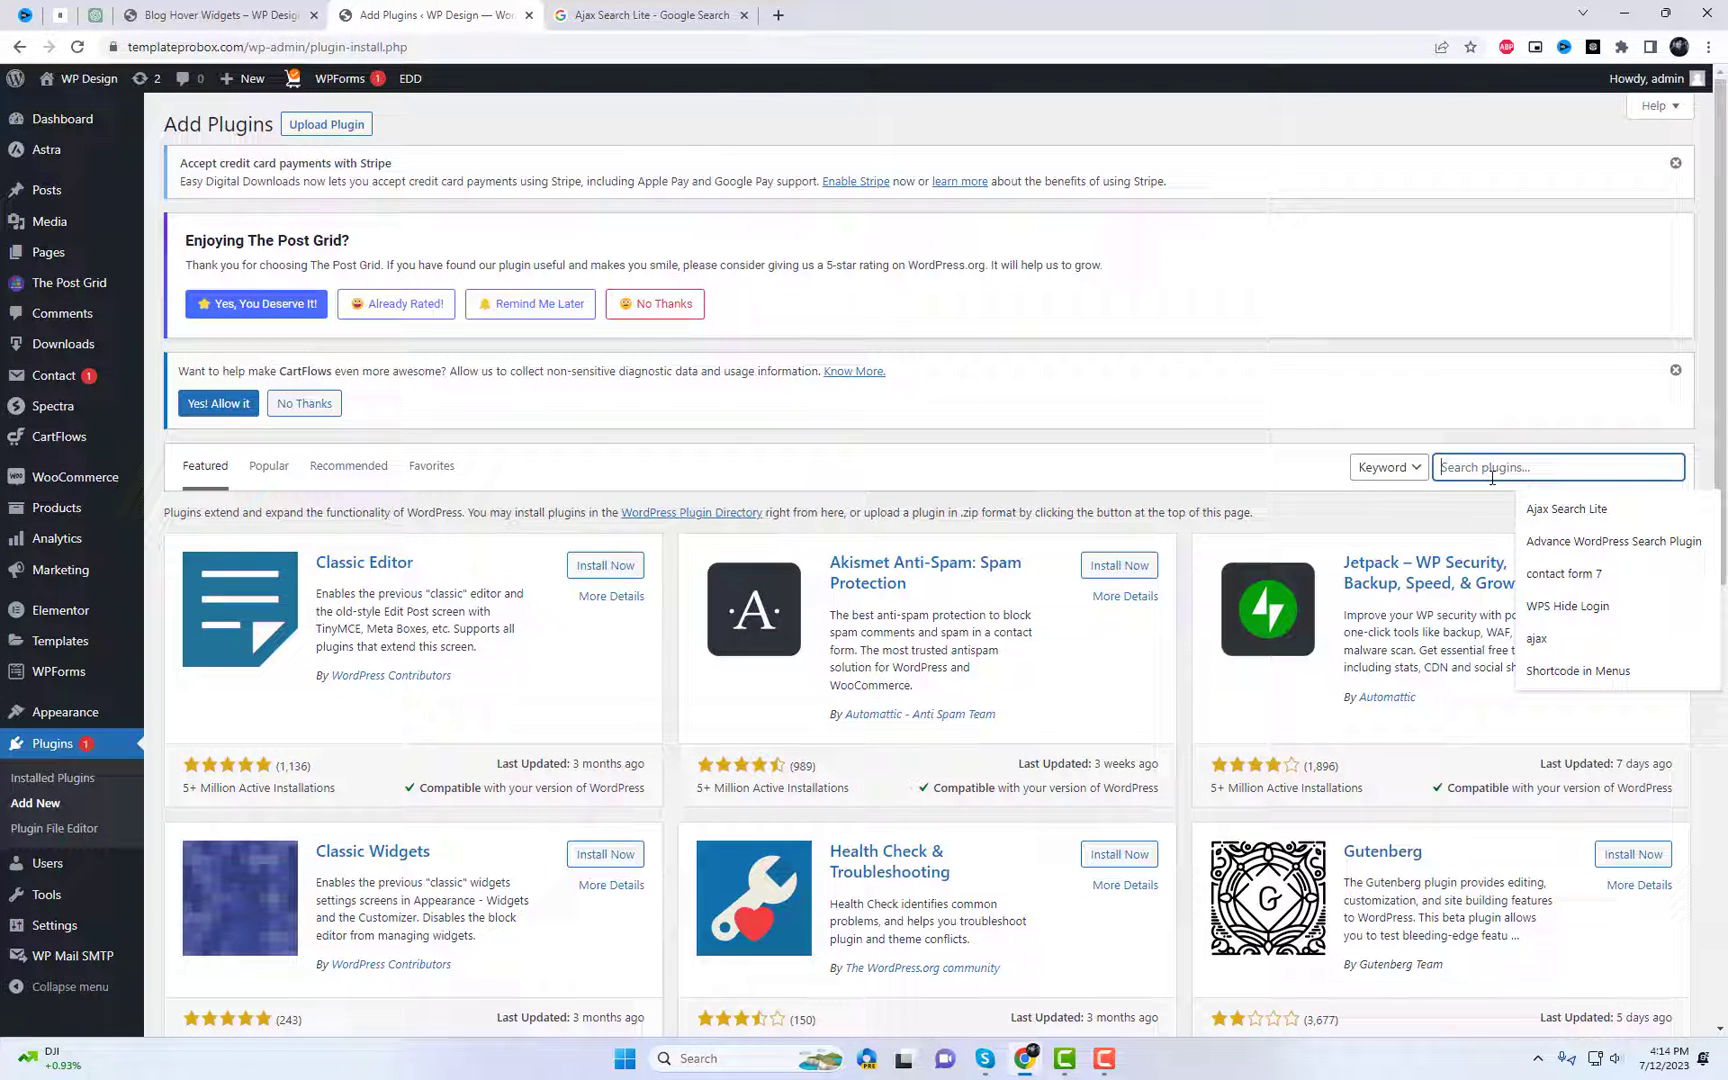
{"action": "left_click", "coordinate": [1568, 508]}
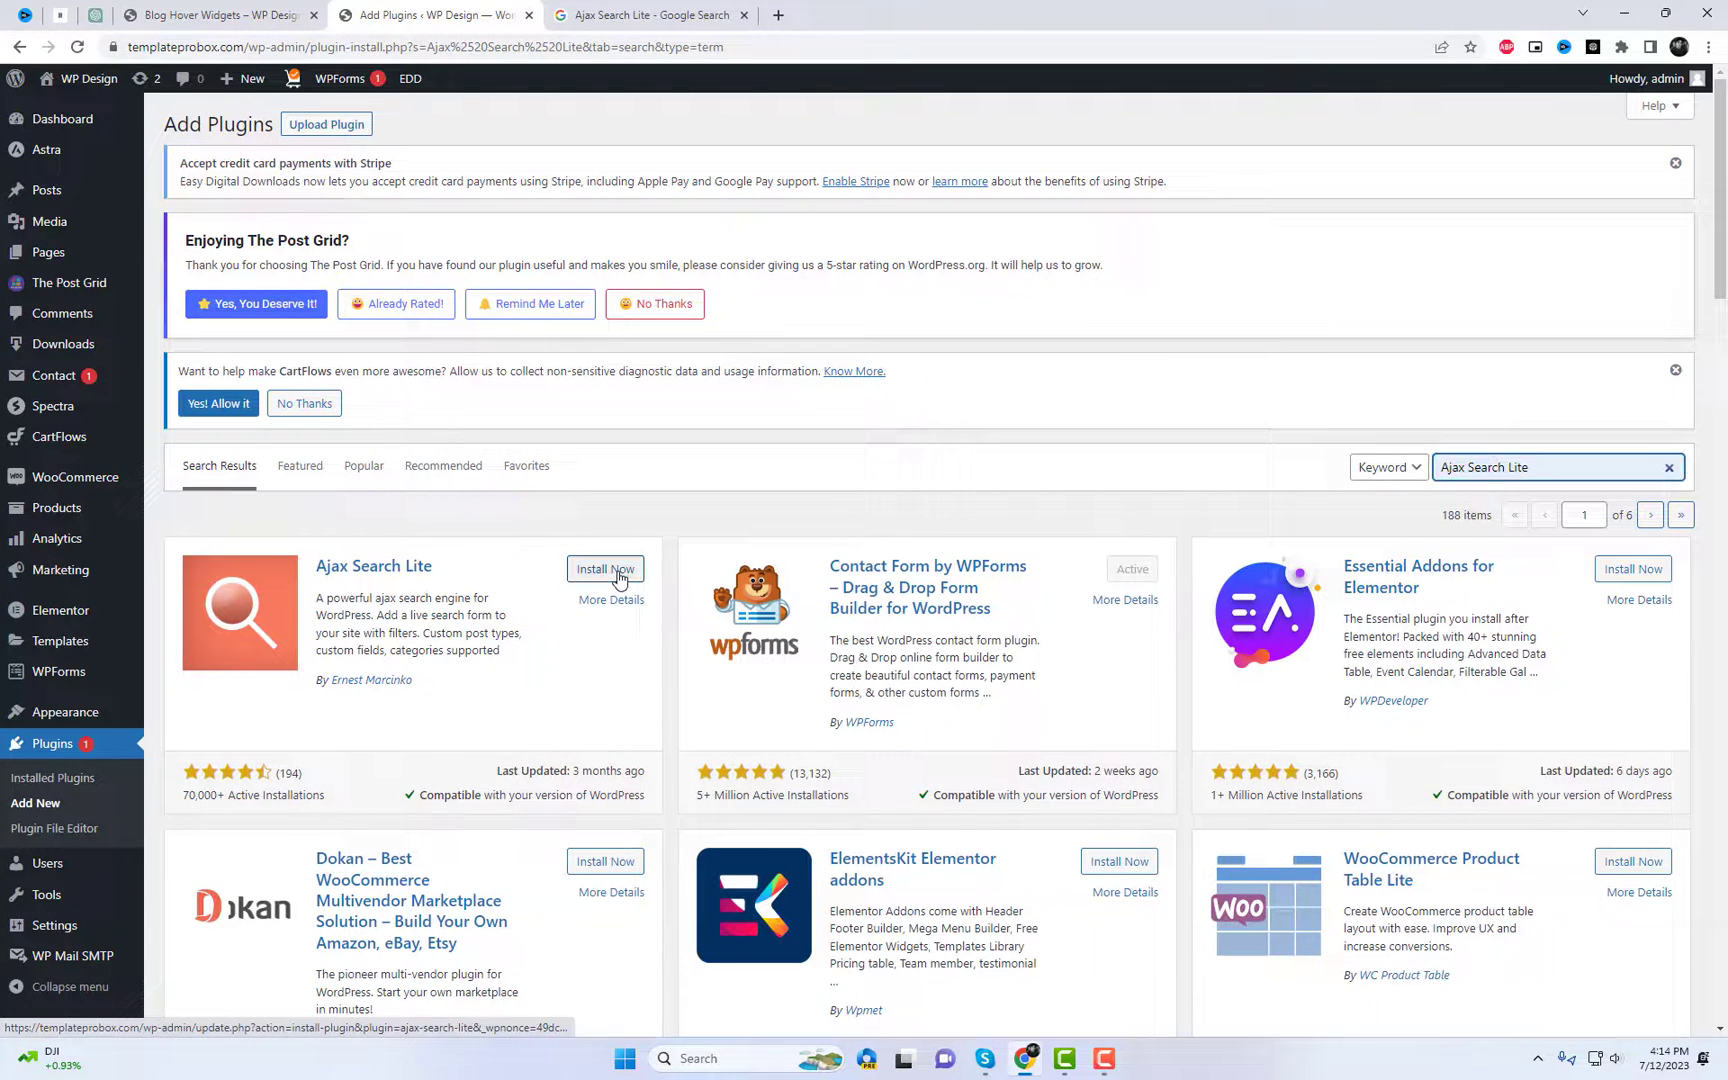
{"action": "left_click", "coordinate": [617, 570]}
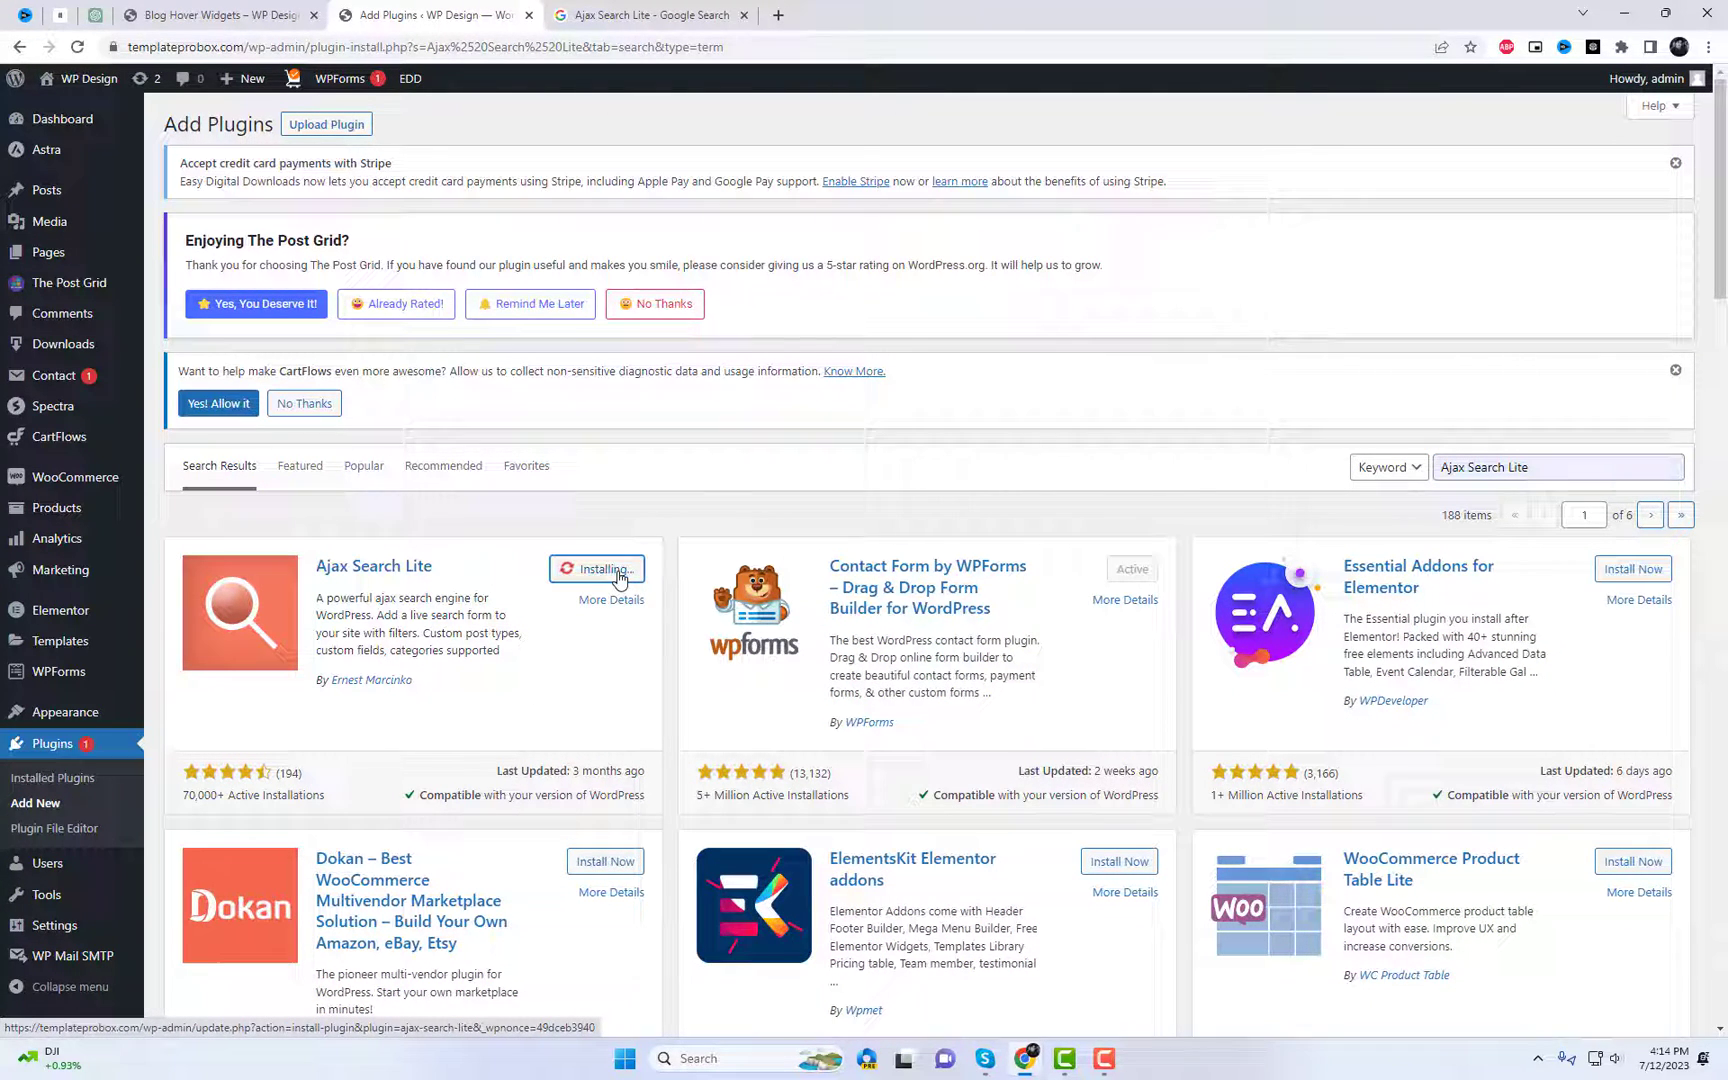
{"action": "left_click", "coordinate": [617, 577]}
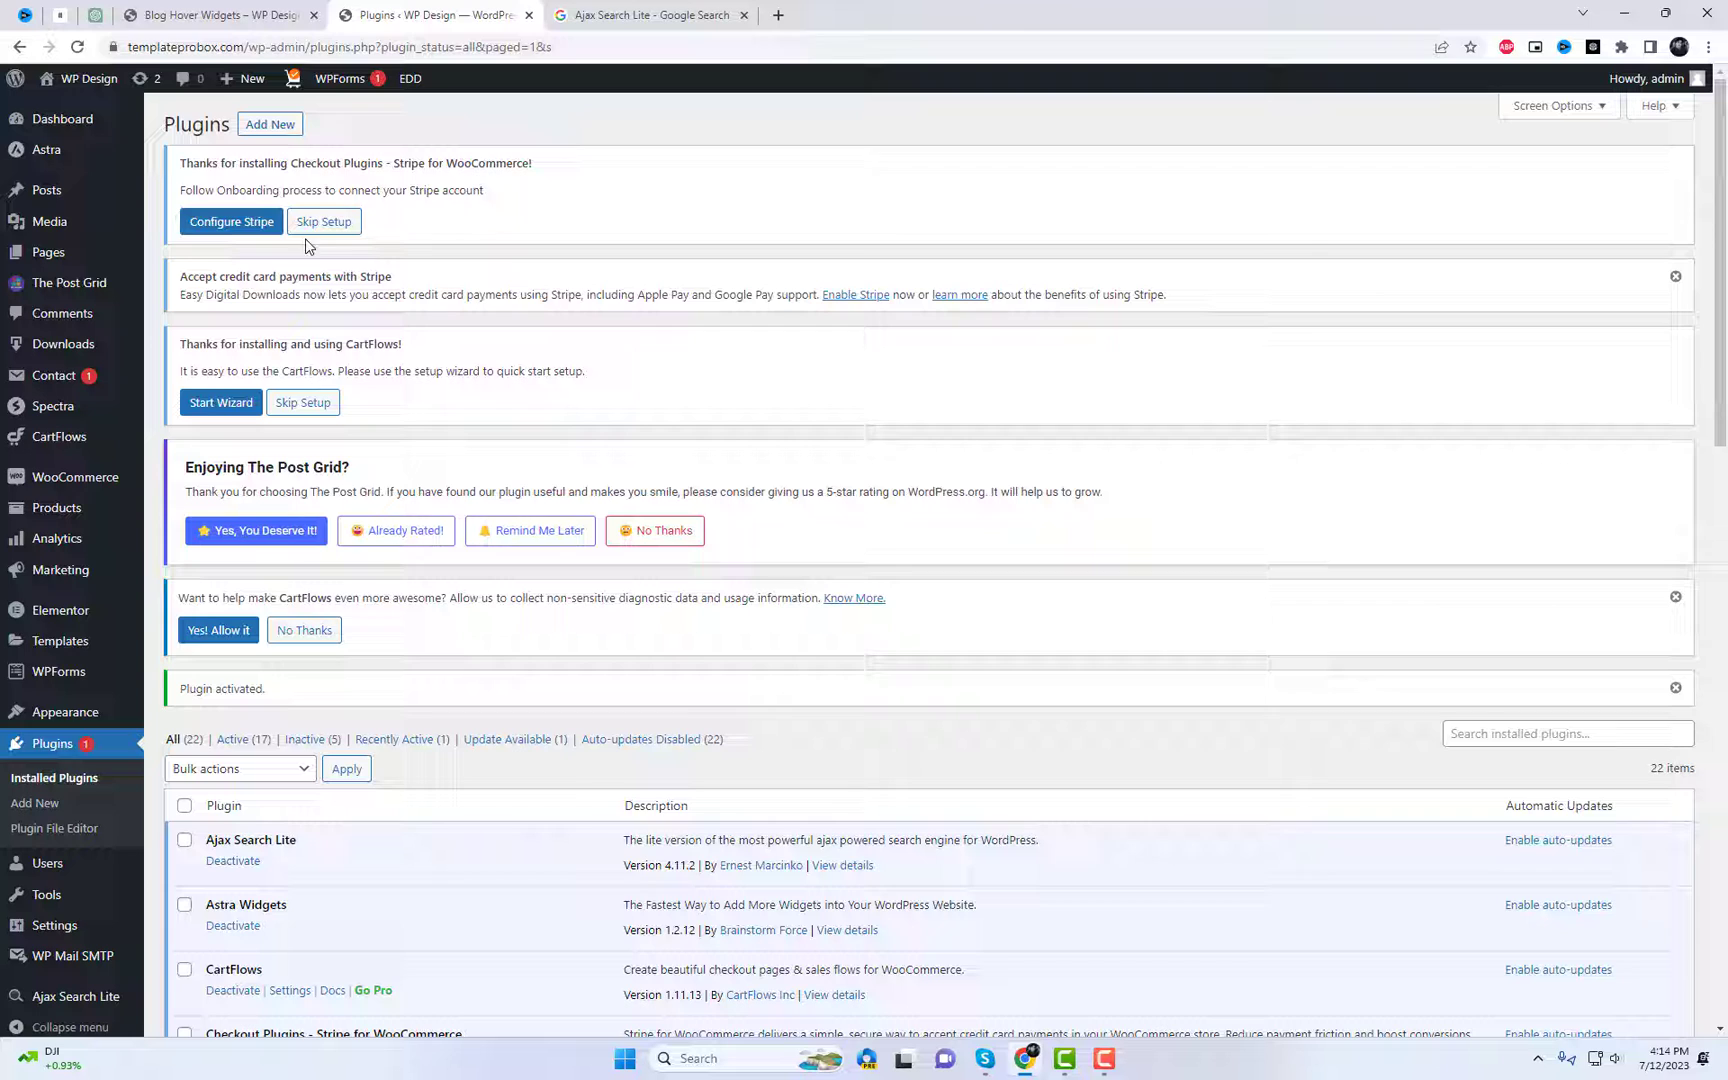
{"action": "left_click", "coordinate": [268, 126]}
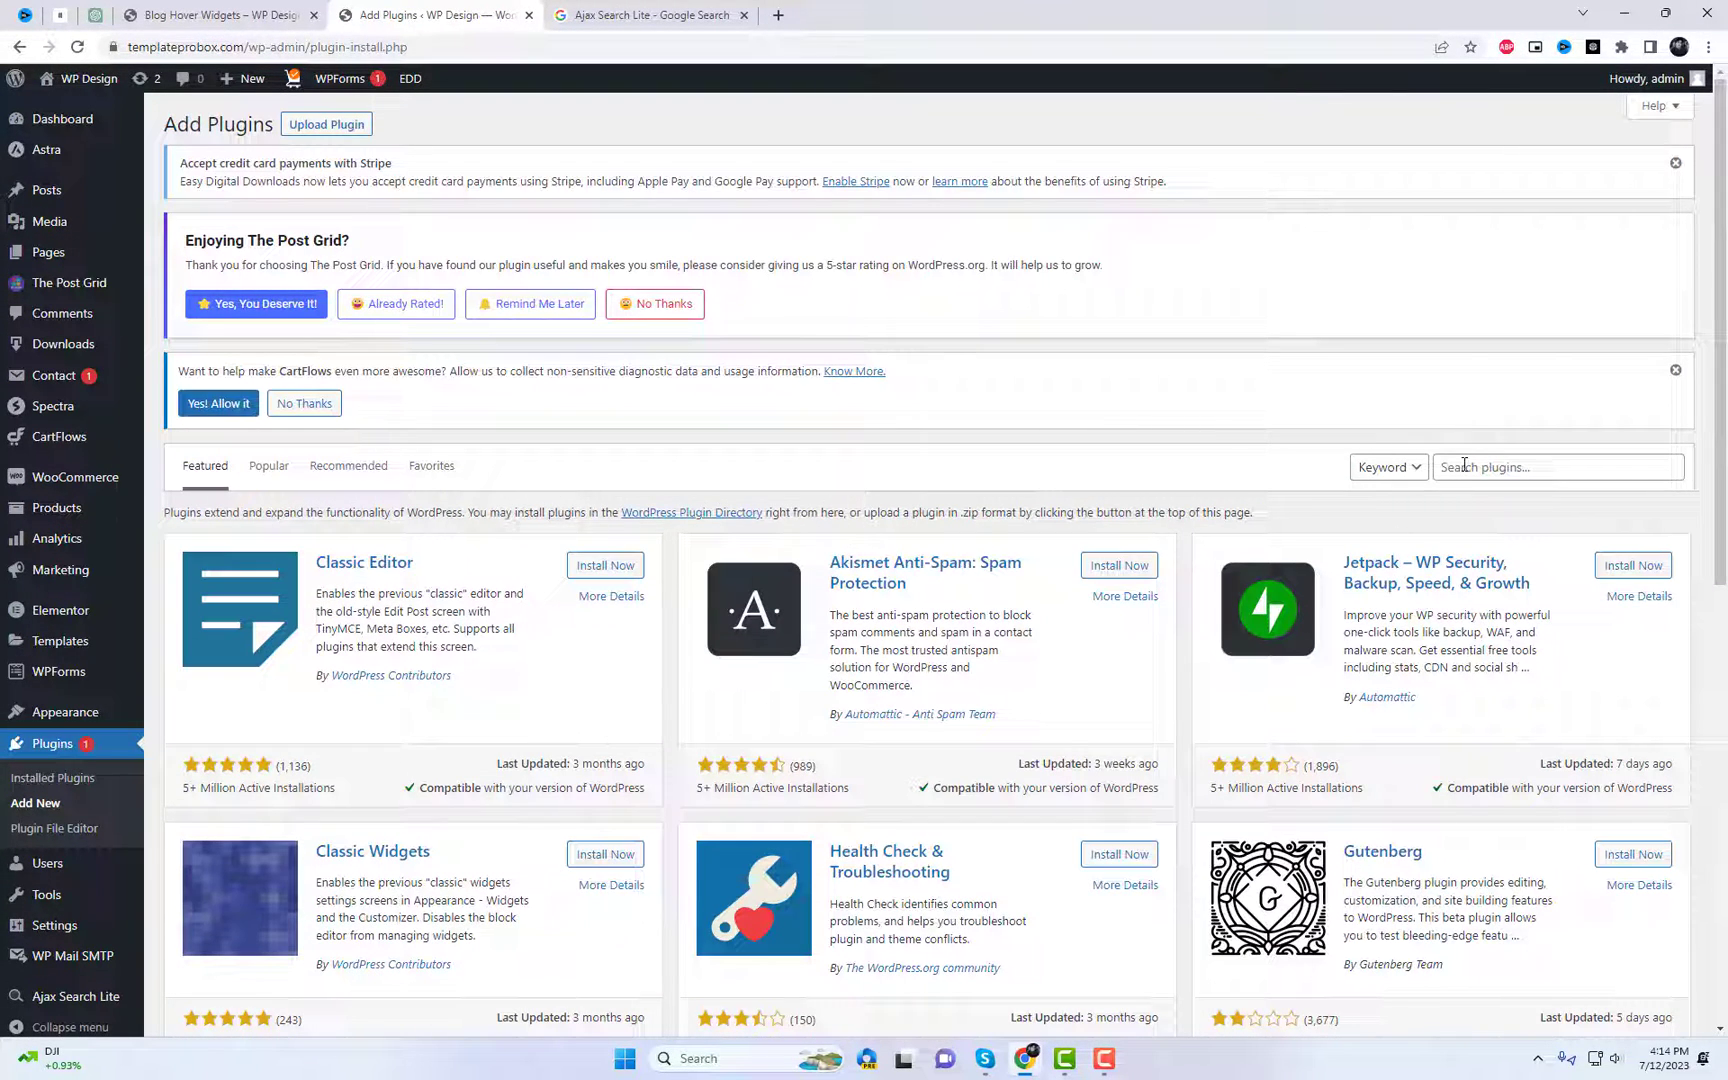
Search plugins for 'Shortcode in Menus', then install and activate it.
{"action": "left_click", "coordinate": [1464, 465]}
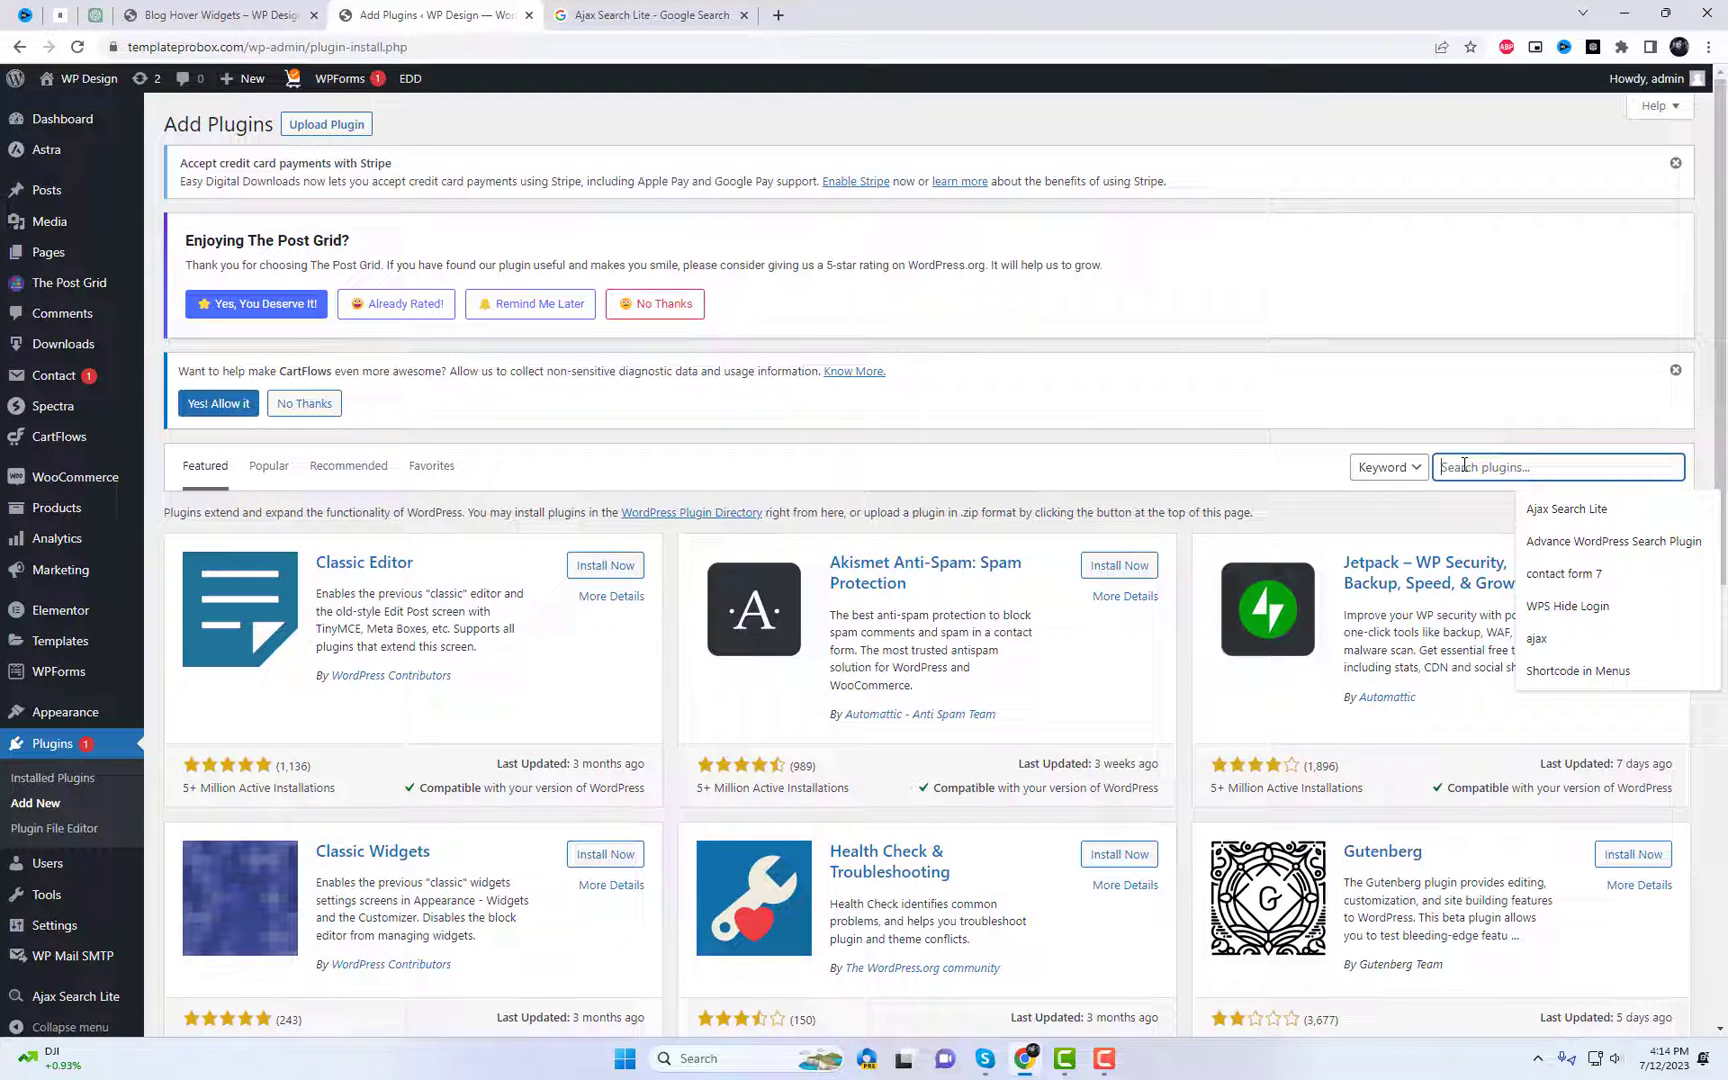
{"action": "type", "text": "s"}
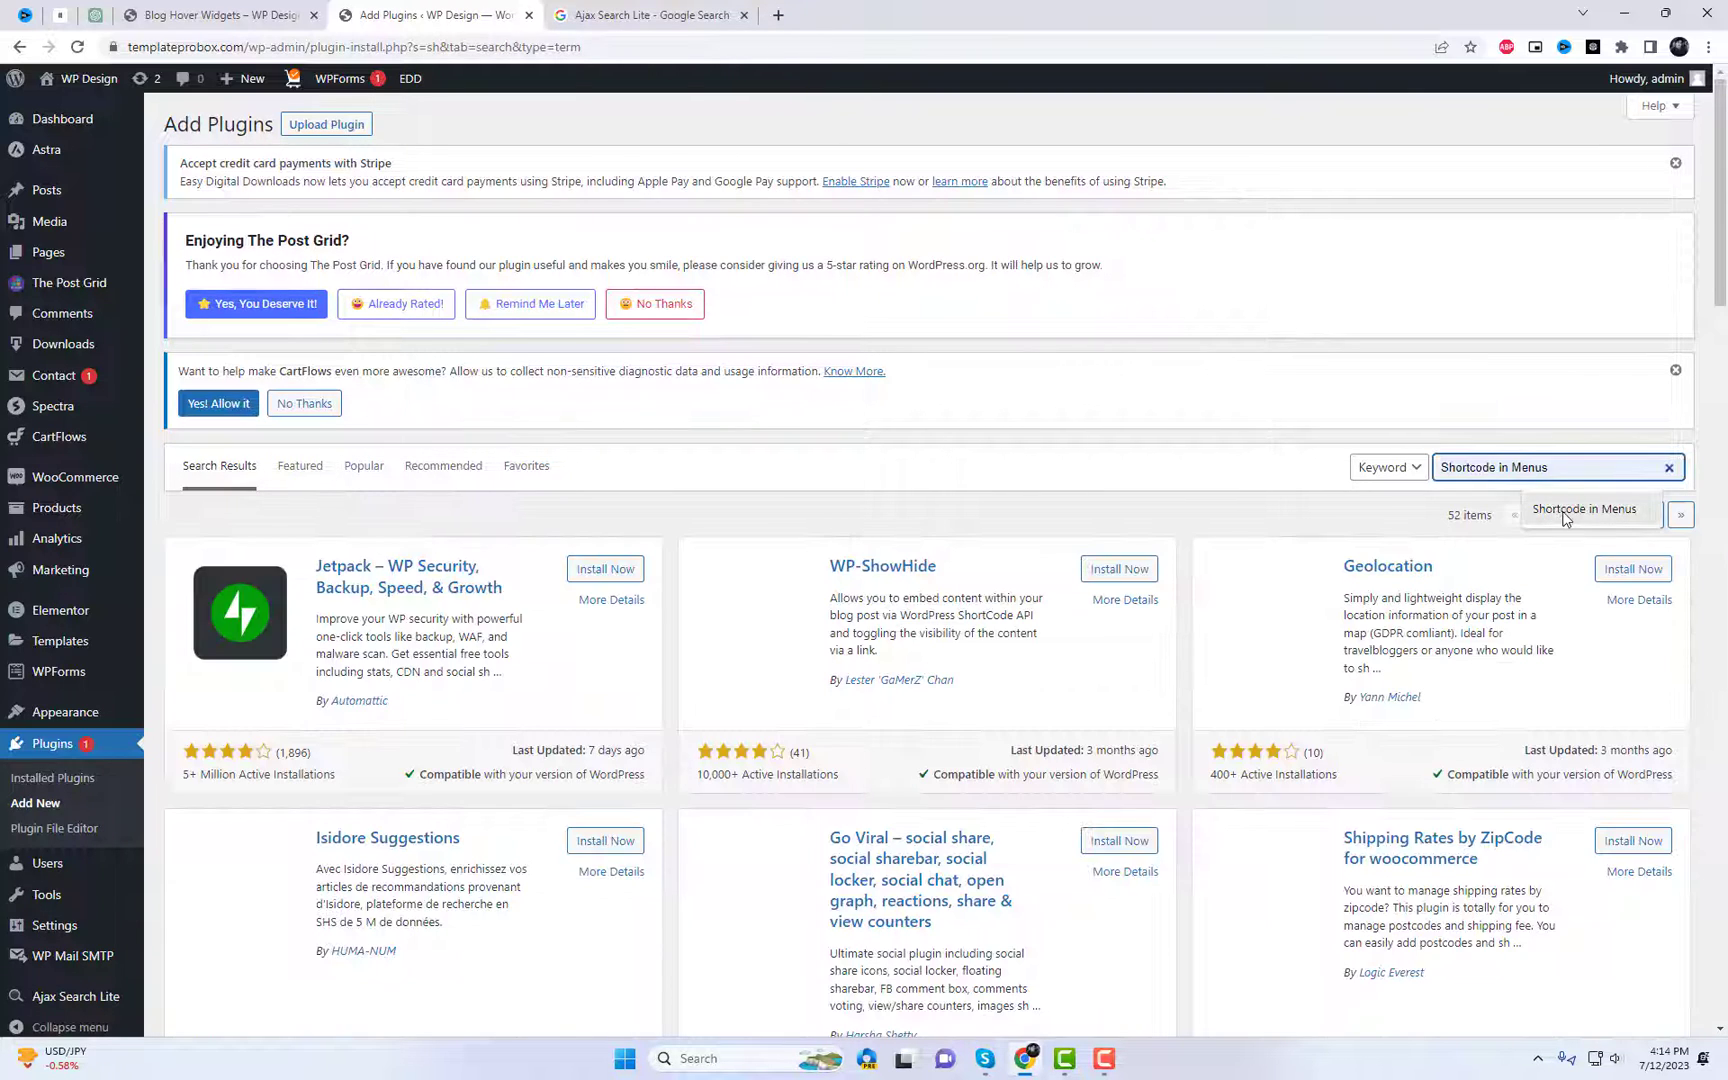
{"action": "left_click", "coordinate": [1550, 510]}
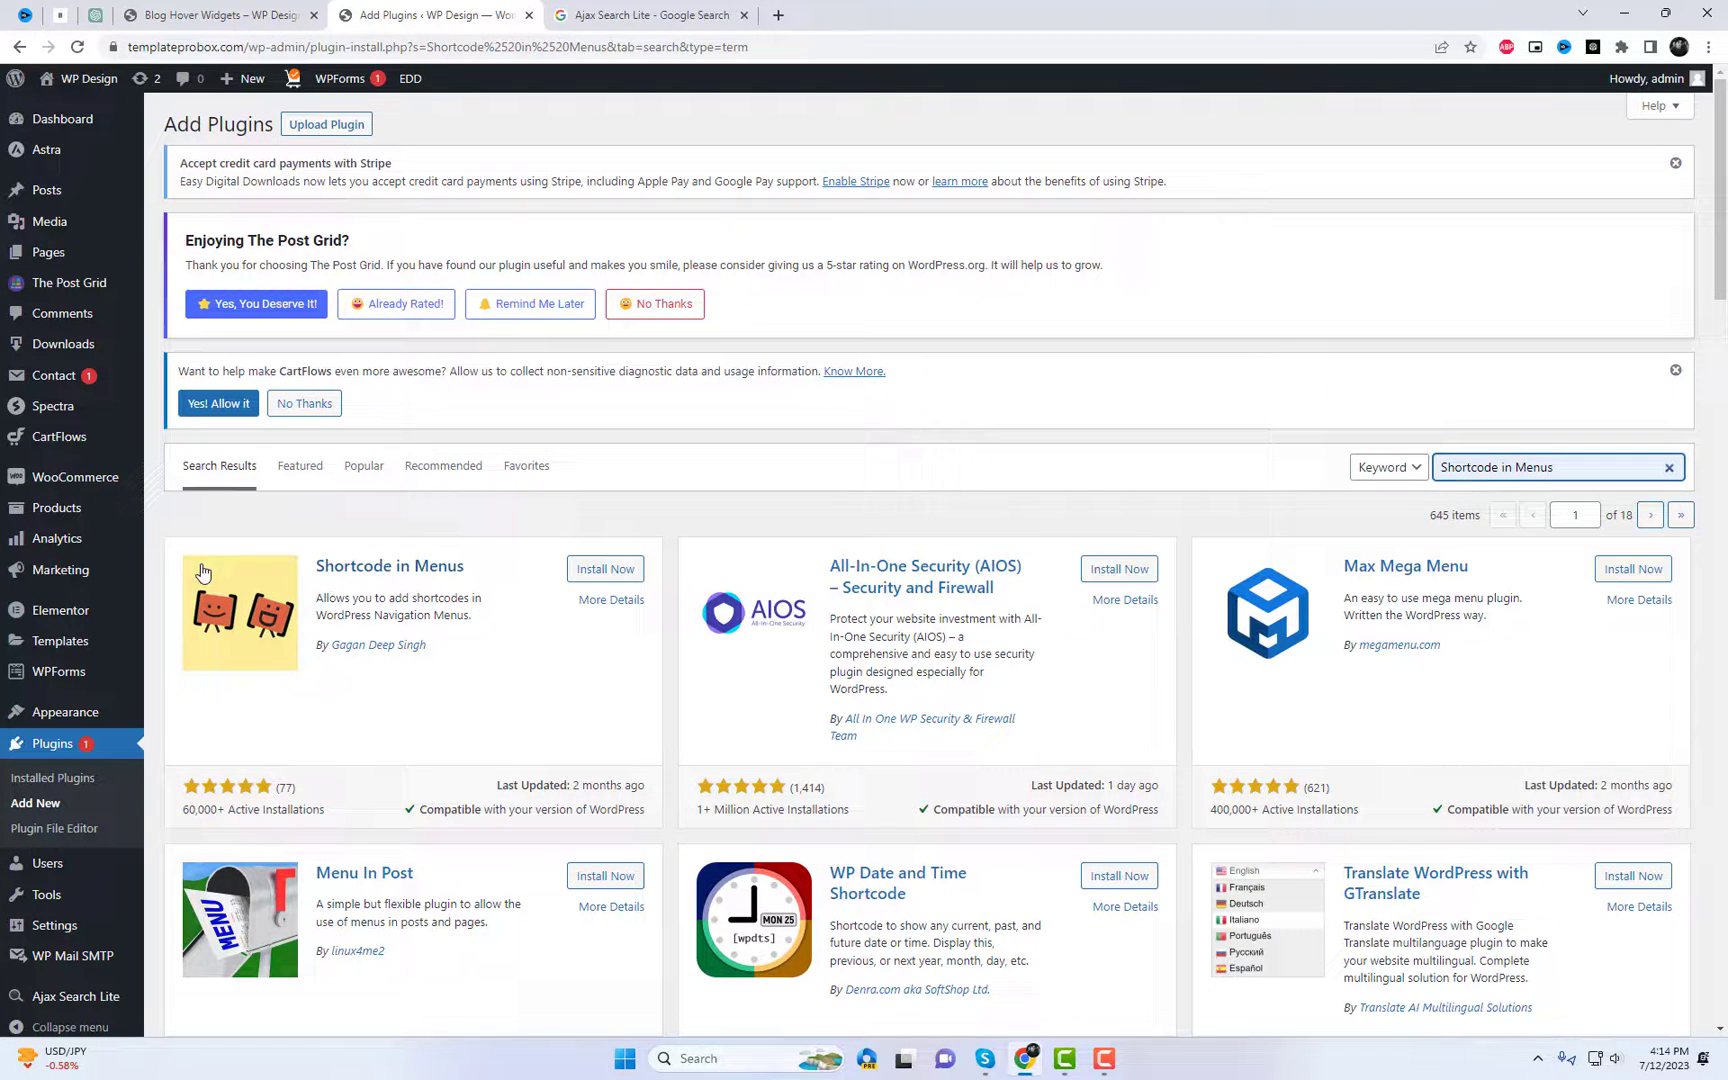
{"action": "left_click", "coordinate": [593, 570]}
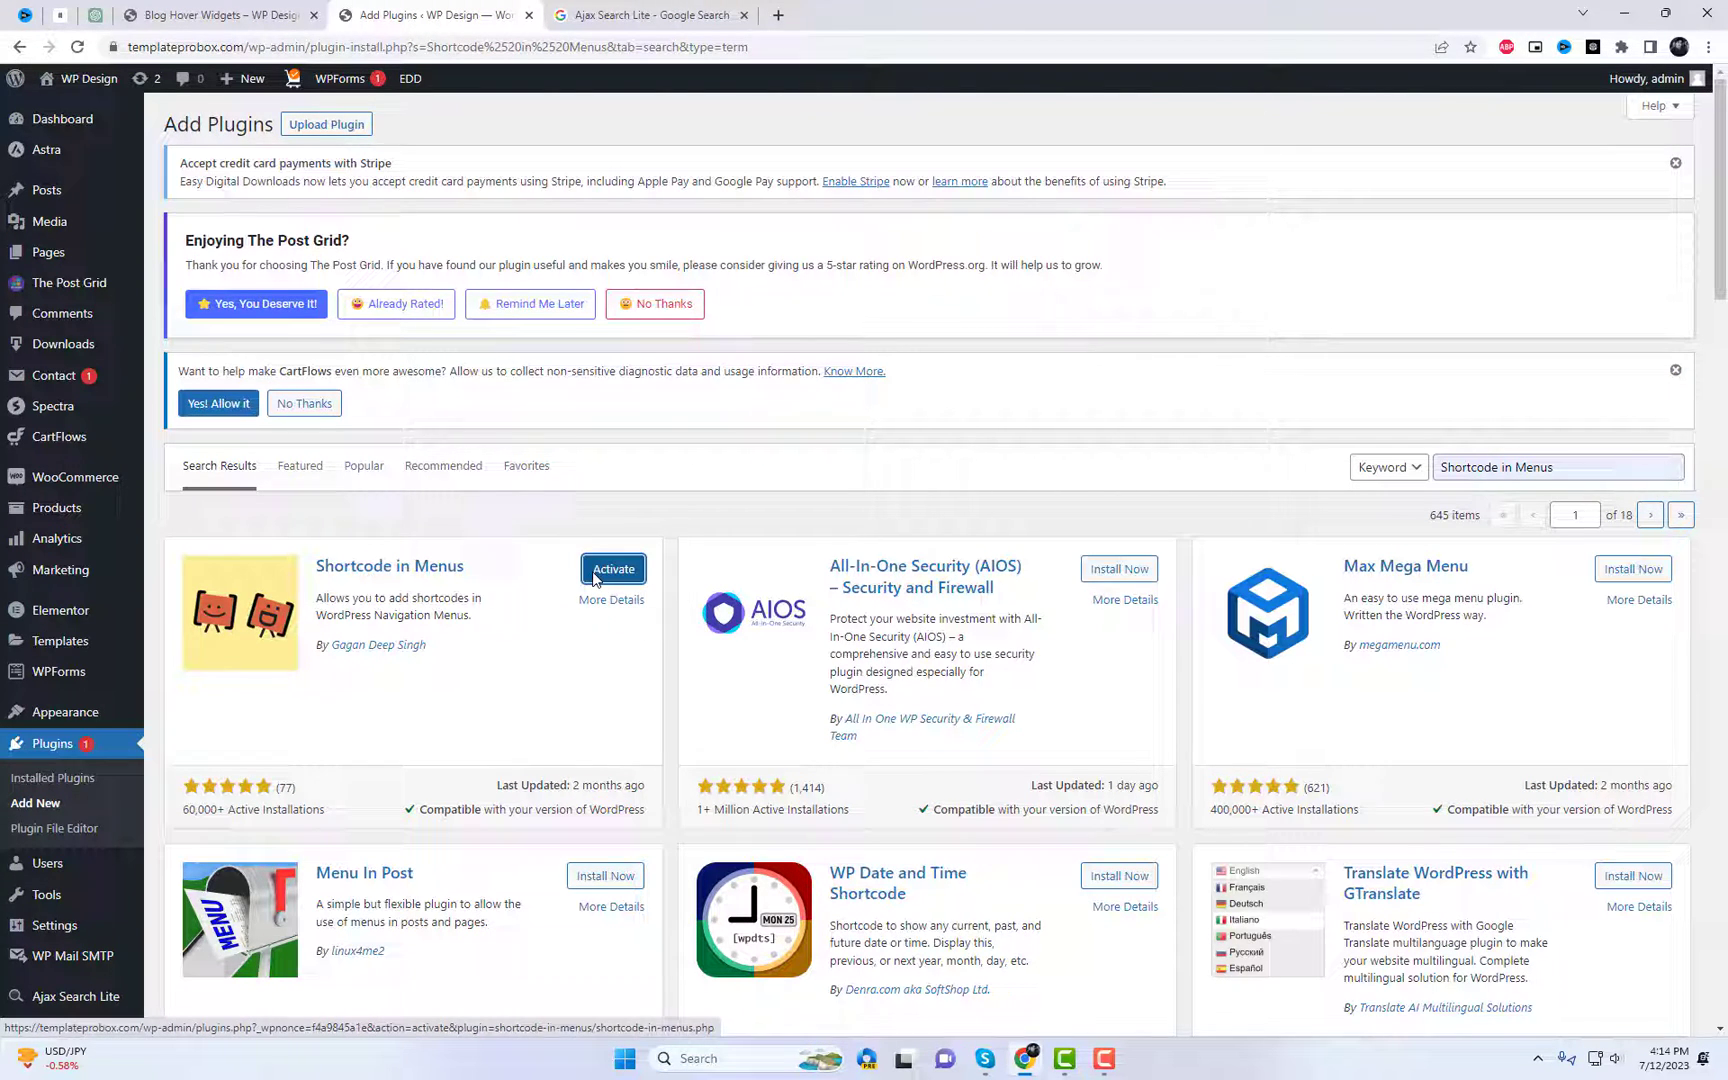
{"action": "left_click", "coordinate": [595, 578]}
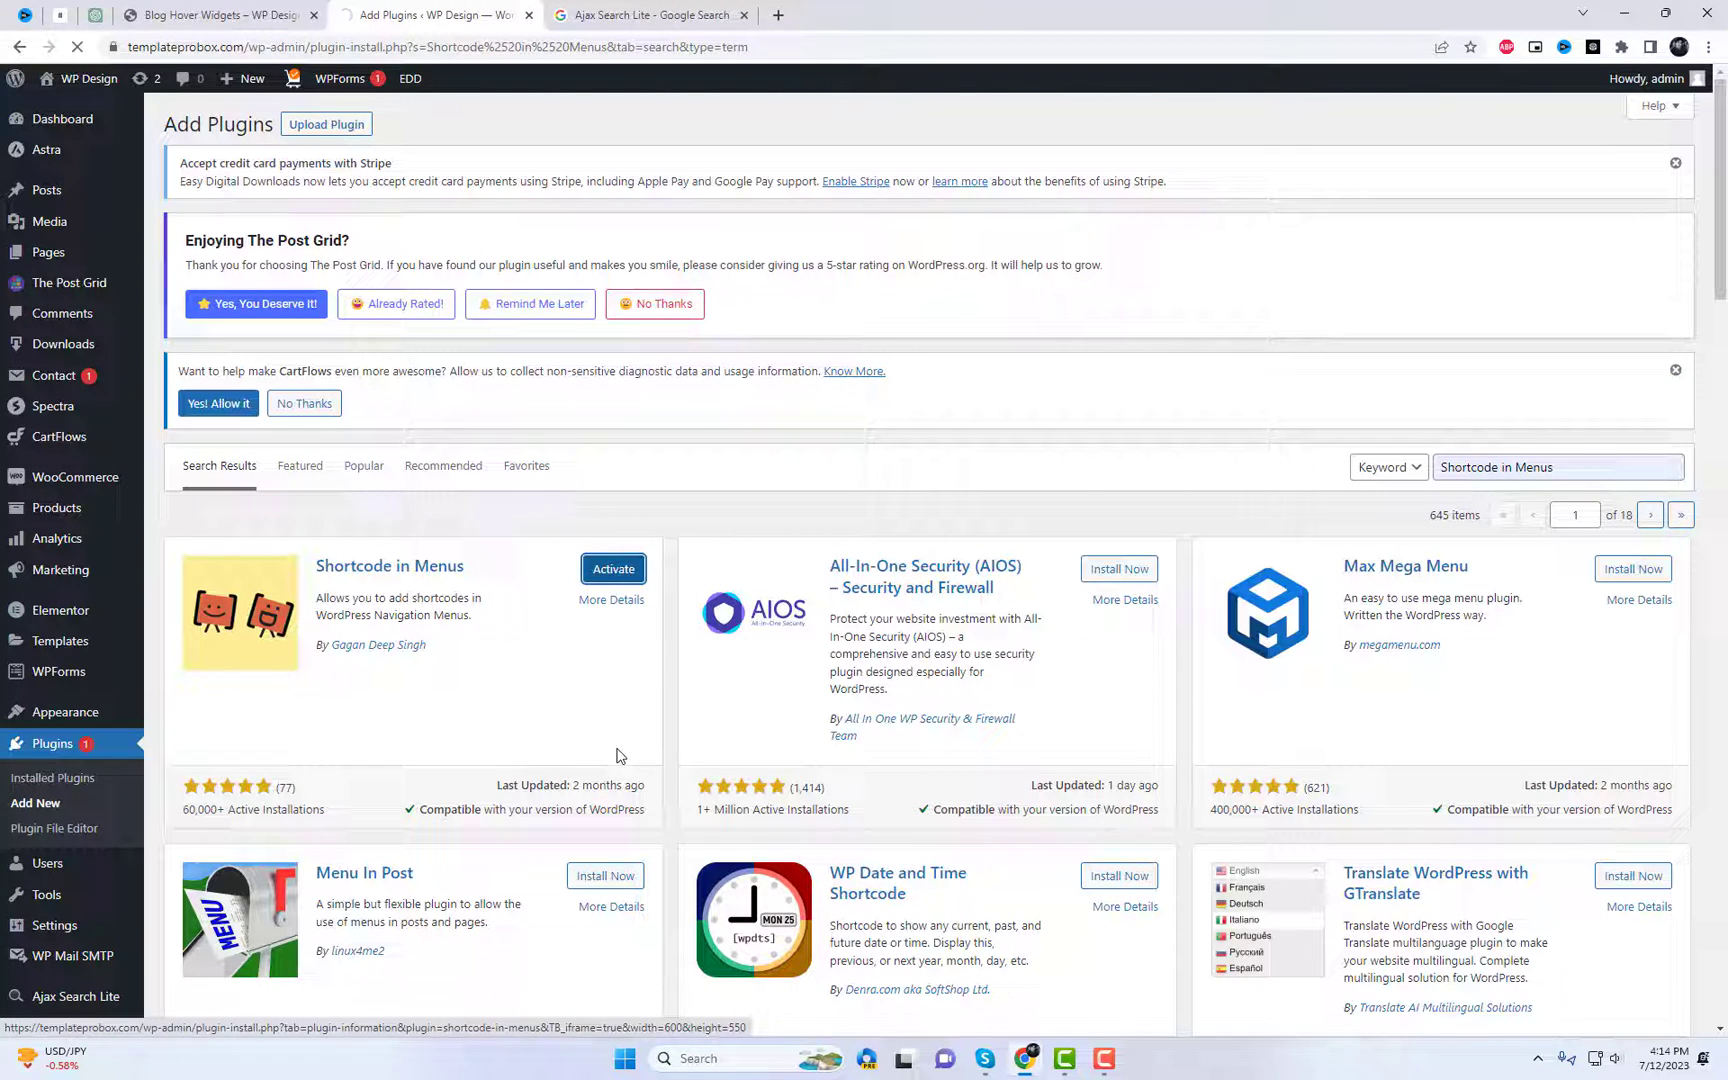
{"action": "scroll", "coordinate": [617, 750], "scroll_direction": "down", "scroll_amount": 3}
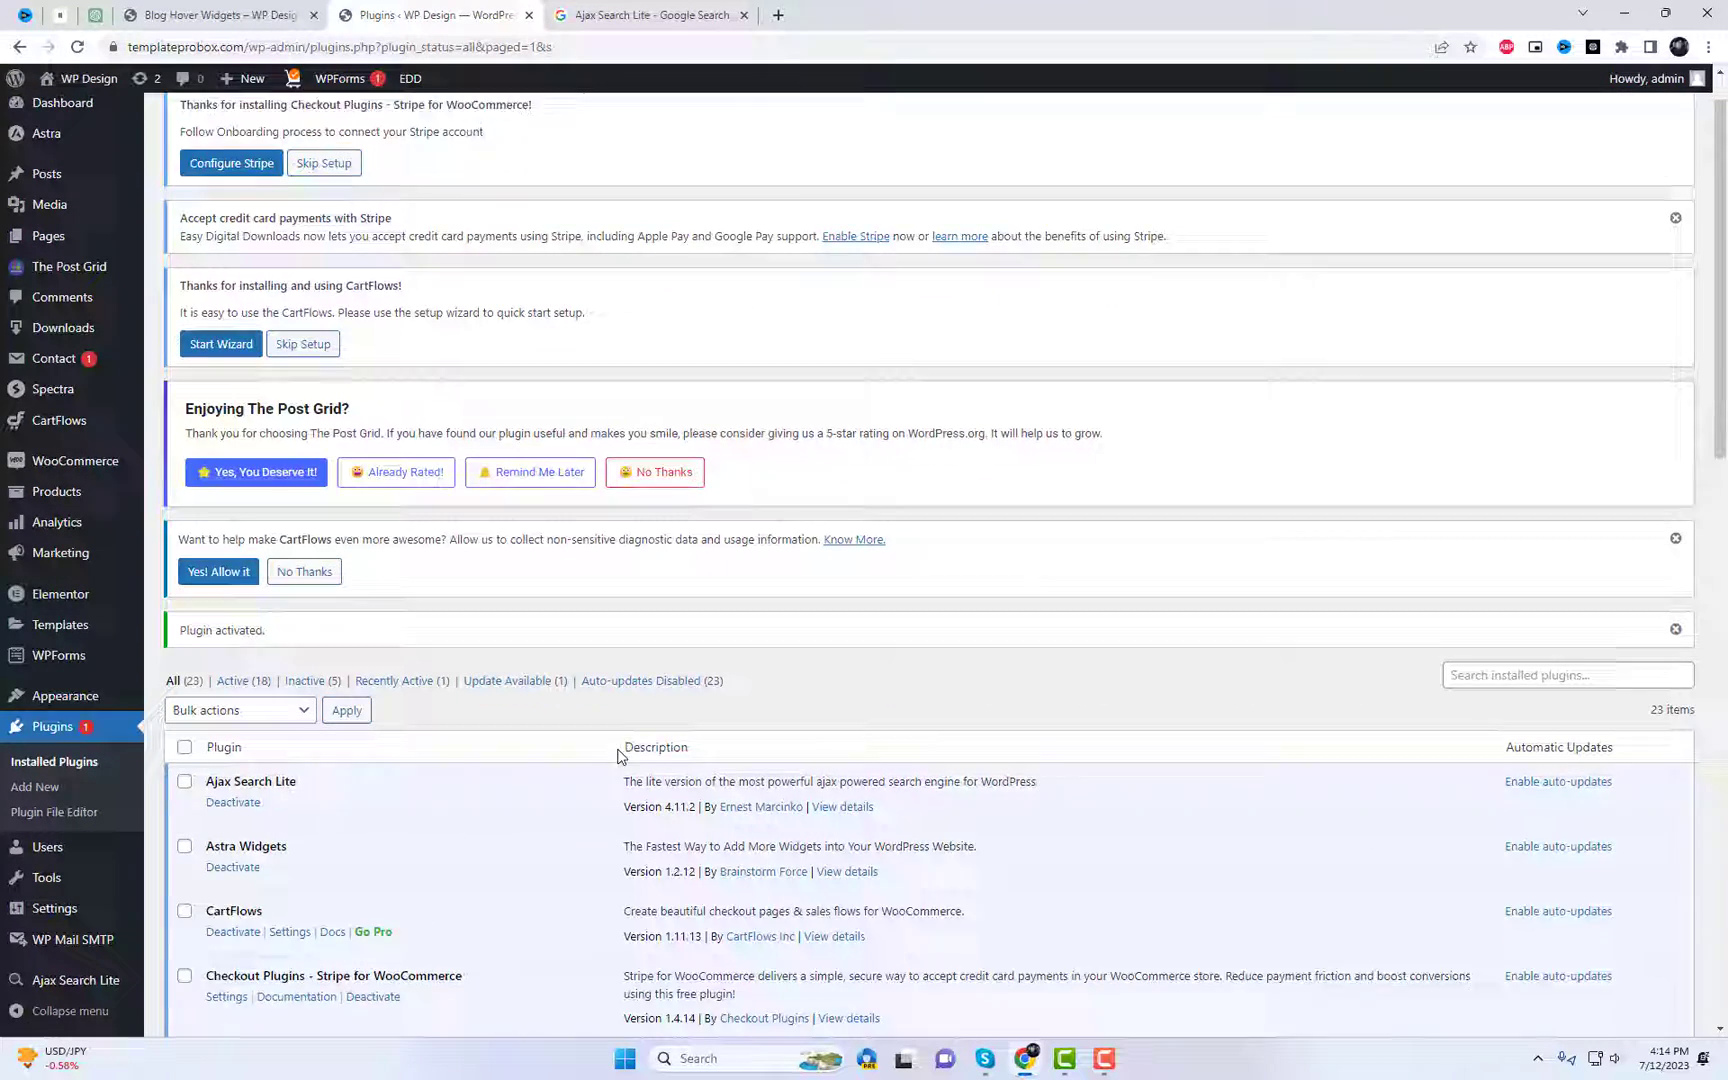
{"action": "mouse_move", "coordinate": [76, 980]}
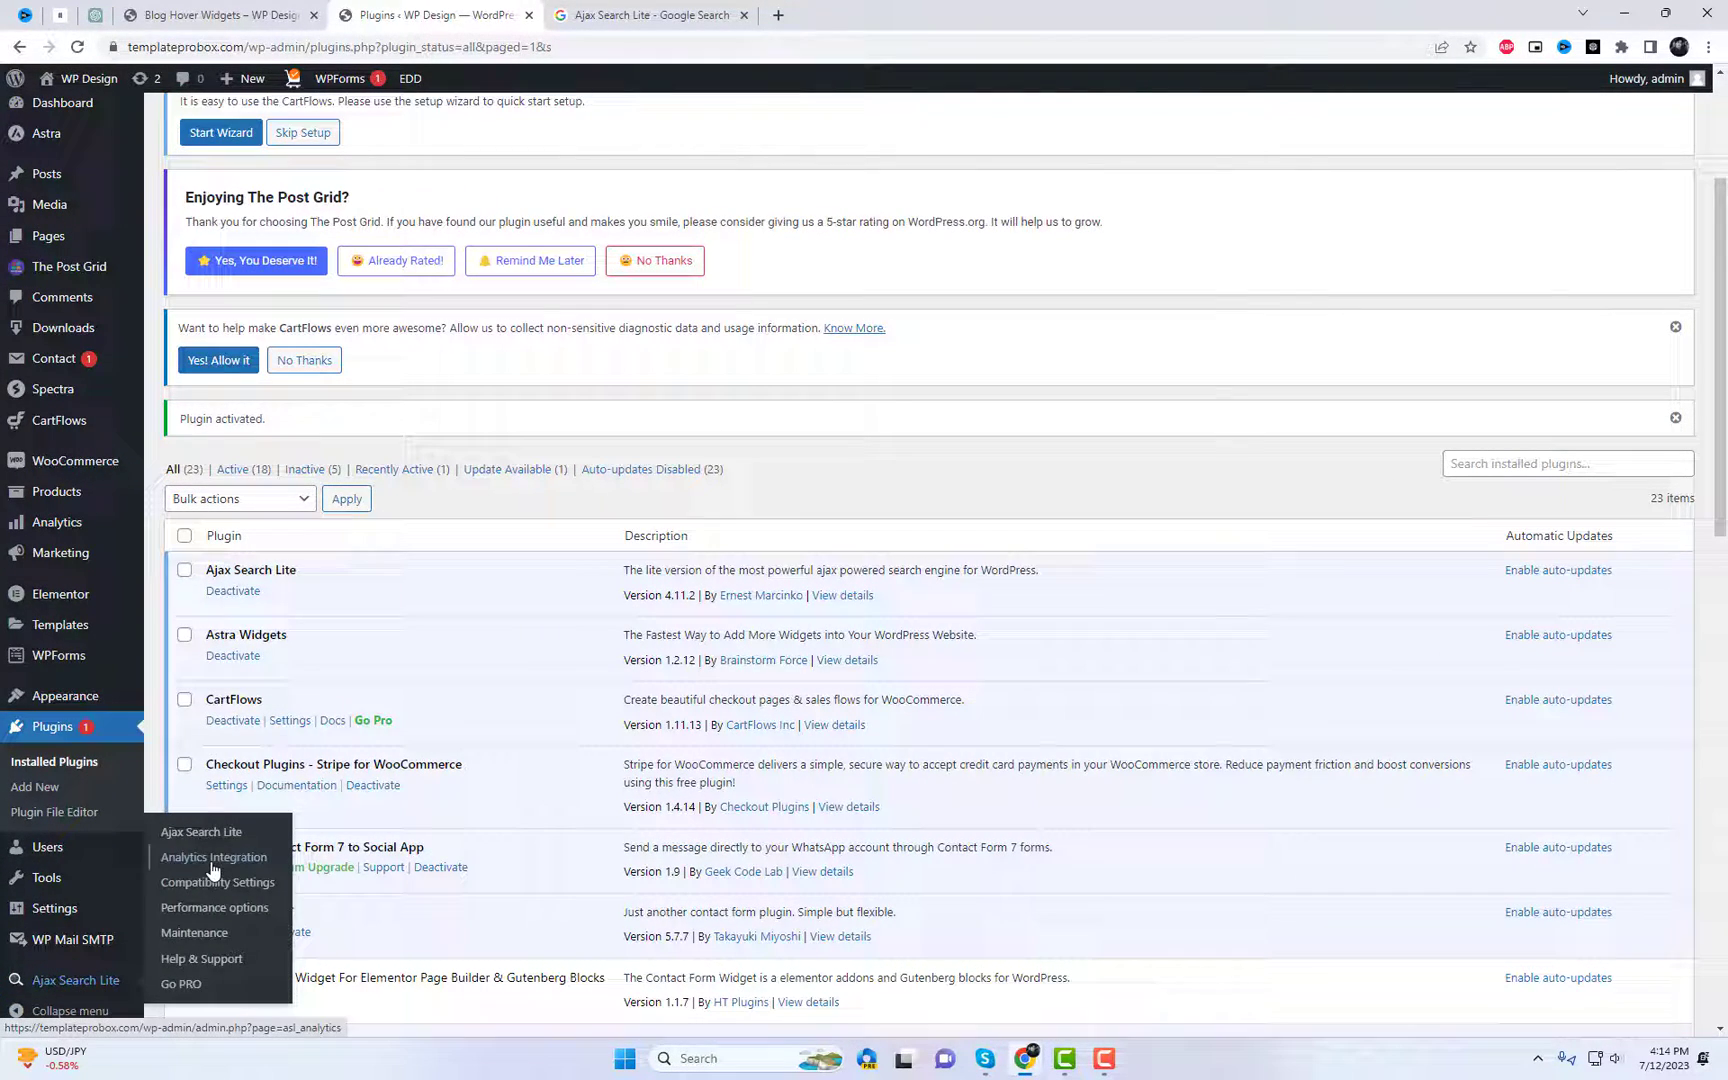
In Ajax Search Lite settings, add Pages to the searched post types.
{"action": "left_click", "coordinate": [212, 840]}
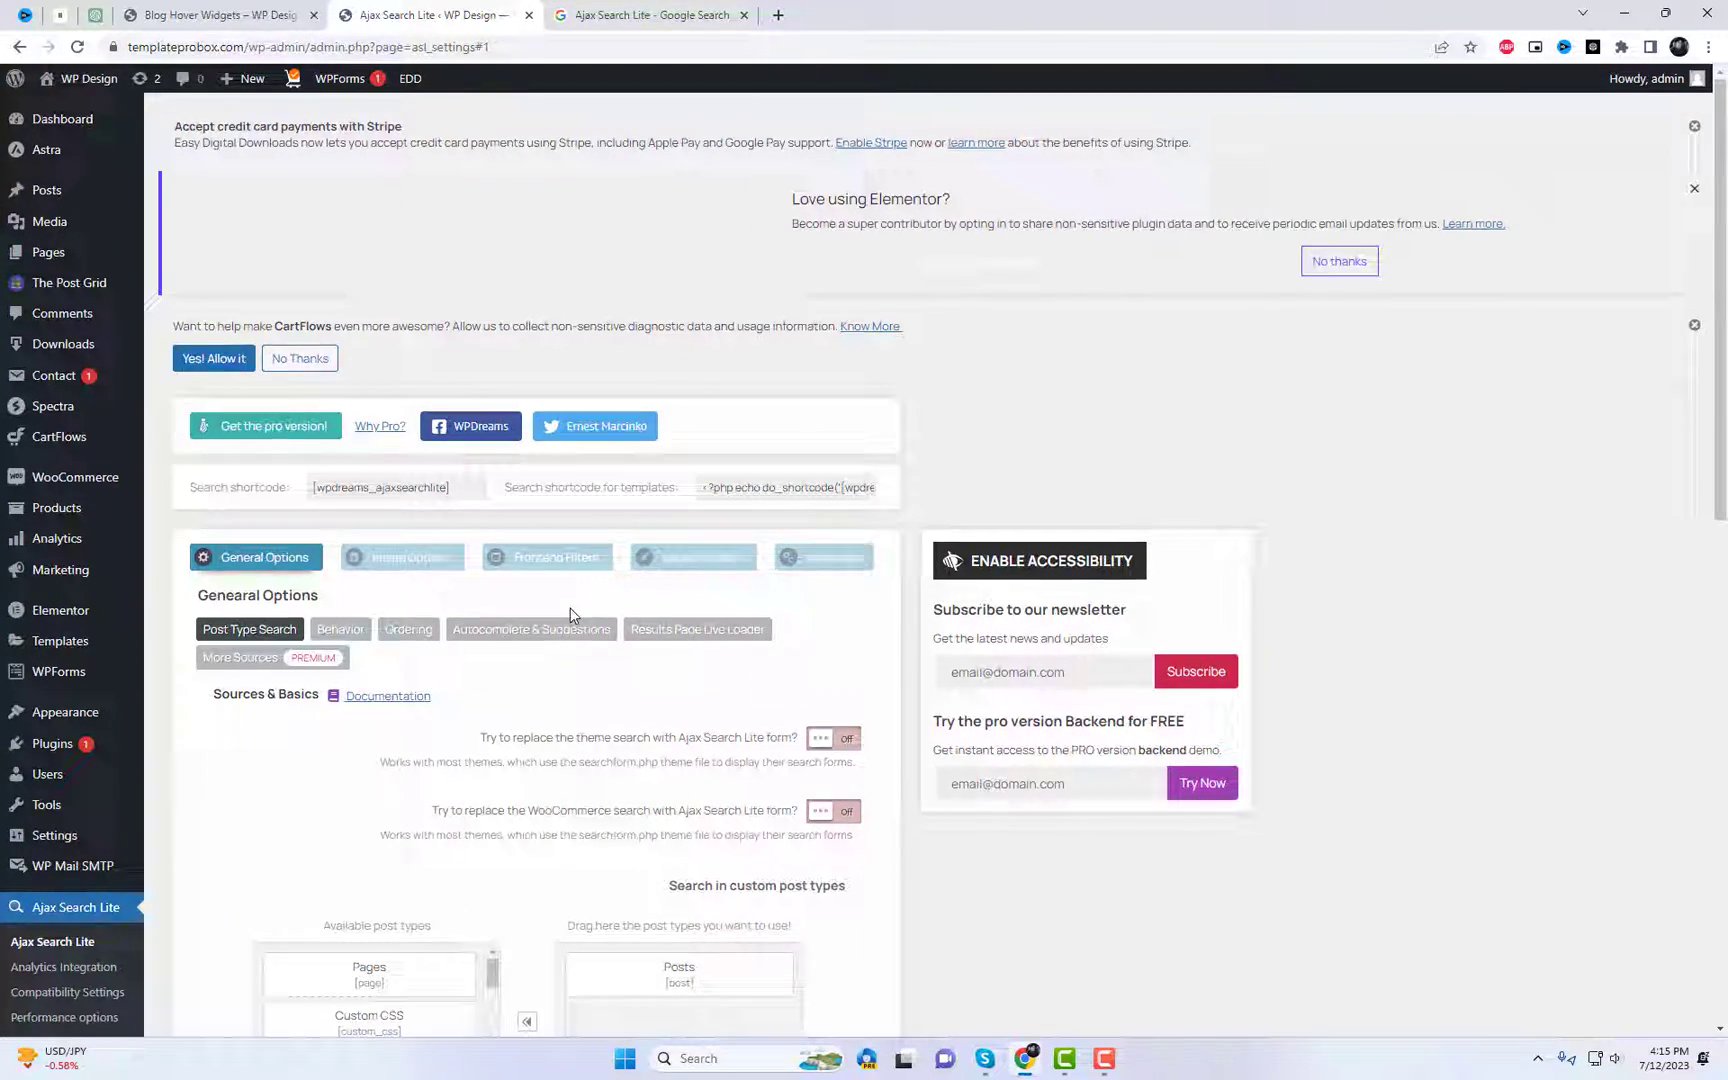
{"action": "scroll", "coordinate": [584, 634], "scroll_direction": "down", "scroll_amount": 3}
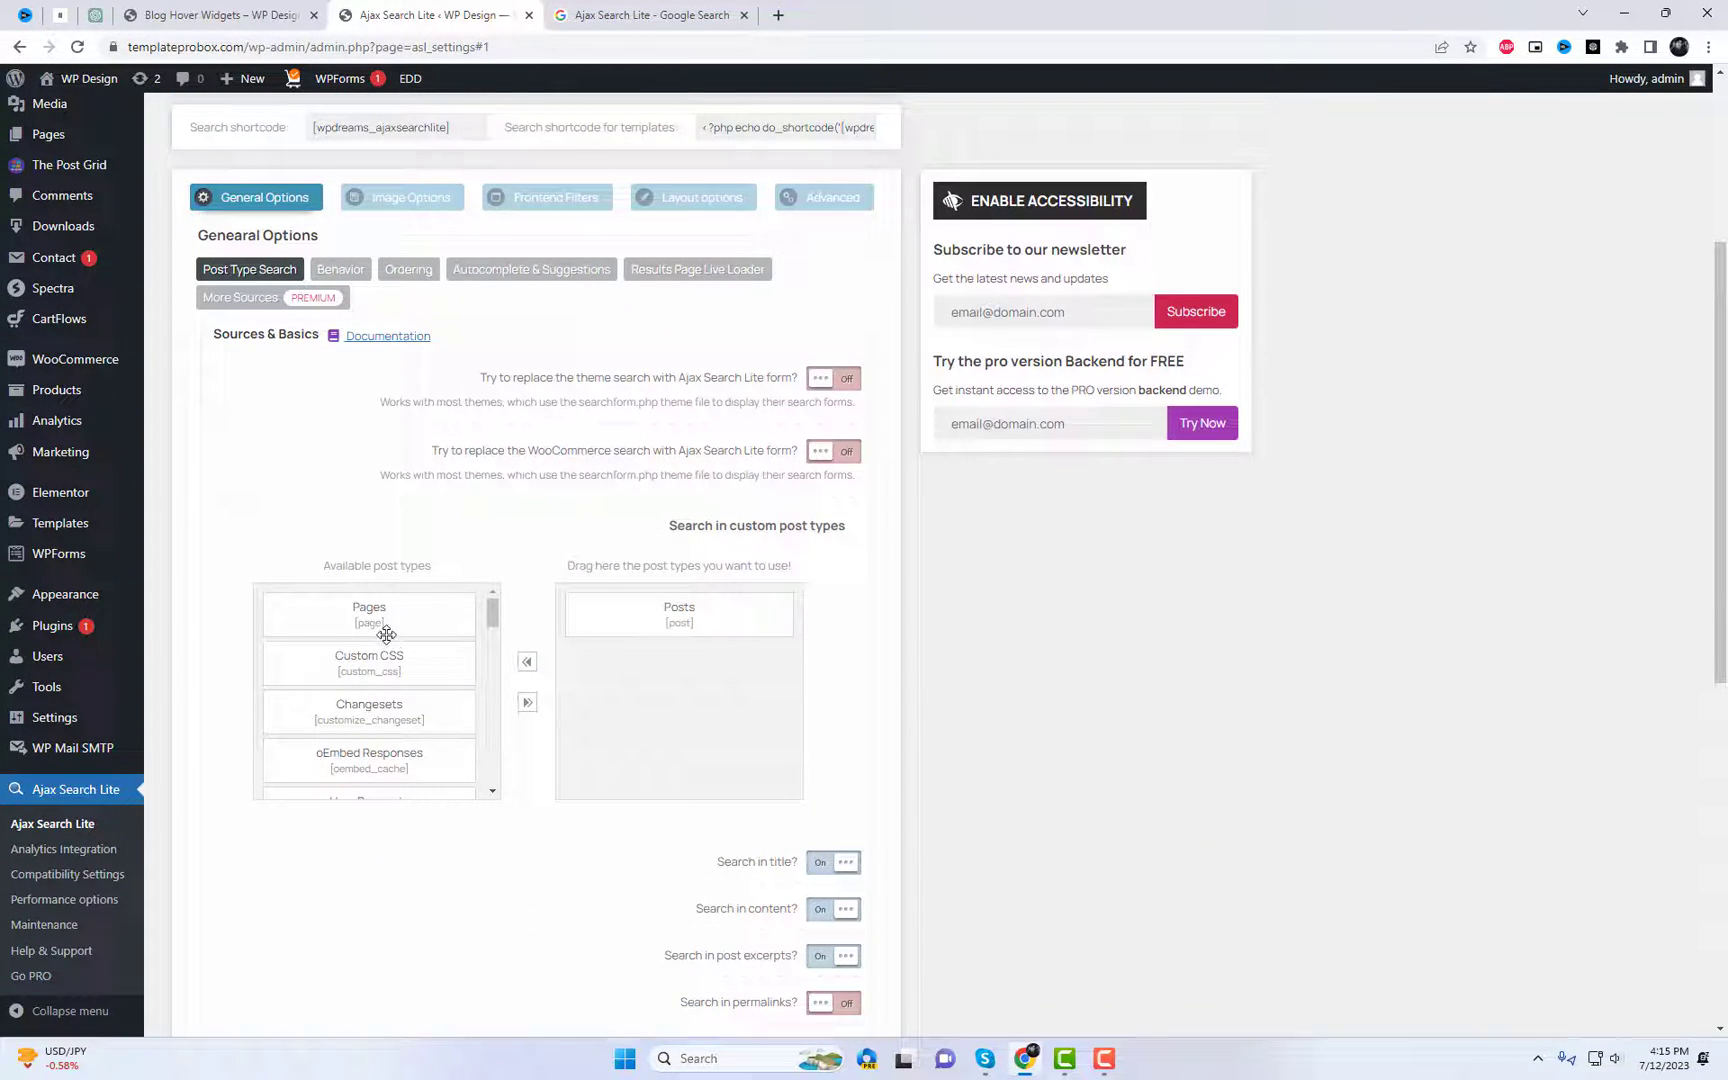
{"action": "mouse_move", "coordinate": [386, 634]}
{"action": "left_mouse_down"}
{"action": "mouse_move", "coordinate": [696, 666]}
{"action": "mouse_move", "coordinate": [405, 705]}
{"action": "left_mouse_up"}
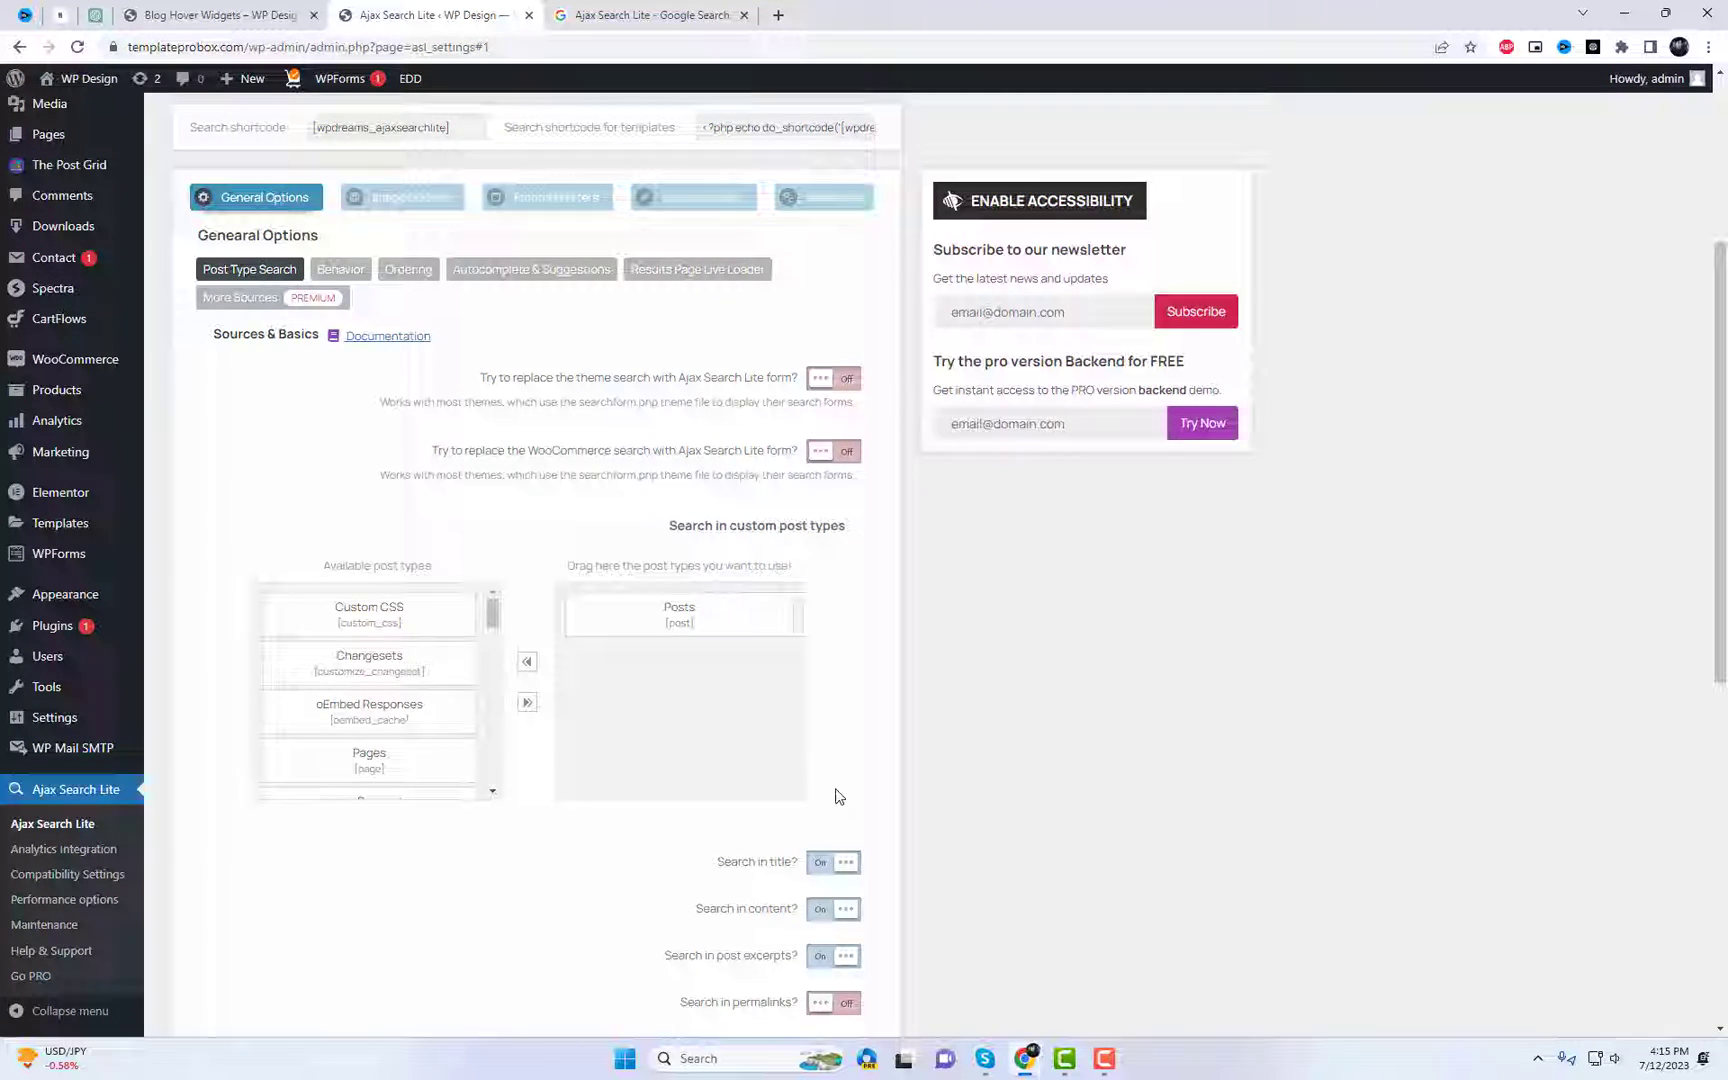
Switch Search in permalinks on.
{"action": "scroll", "coordinate": [838, 796], "scroll_direction": "down", "scroll_amount": 1}
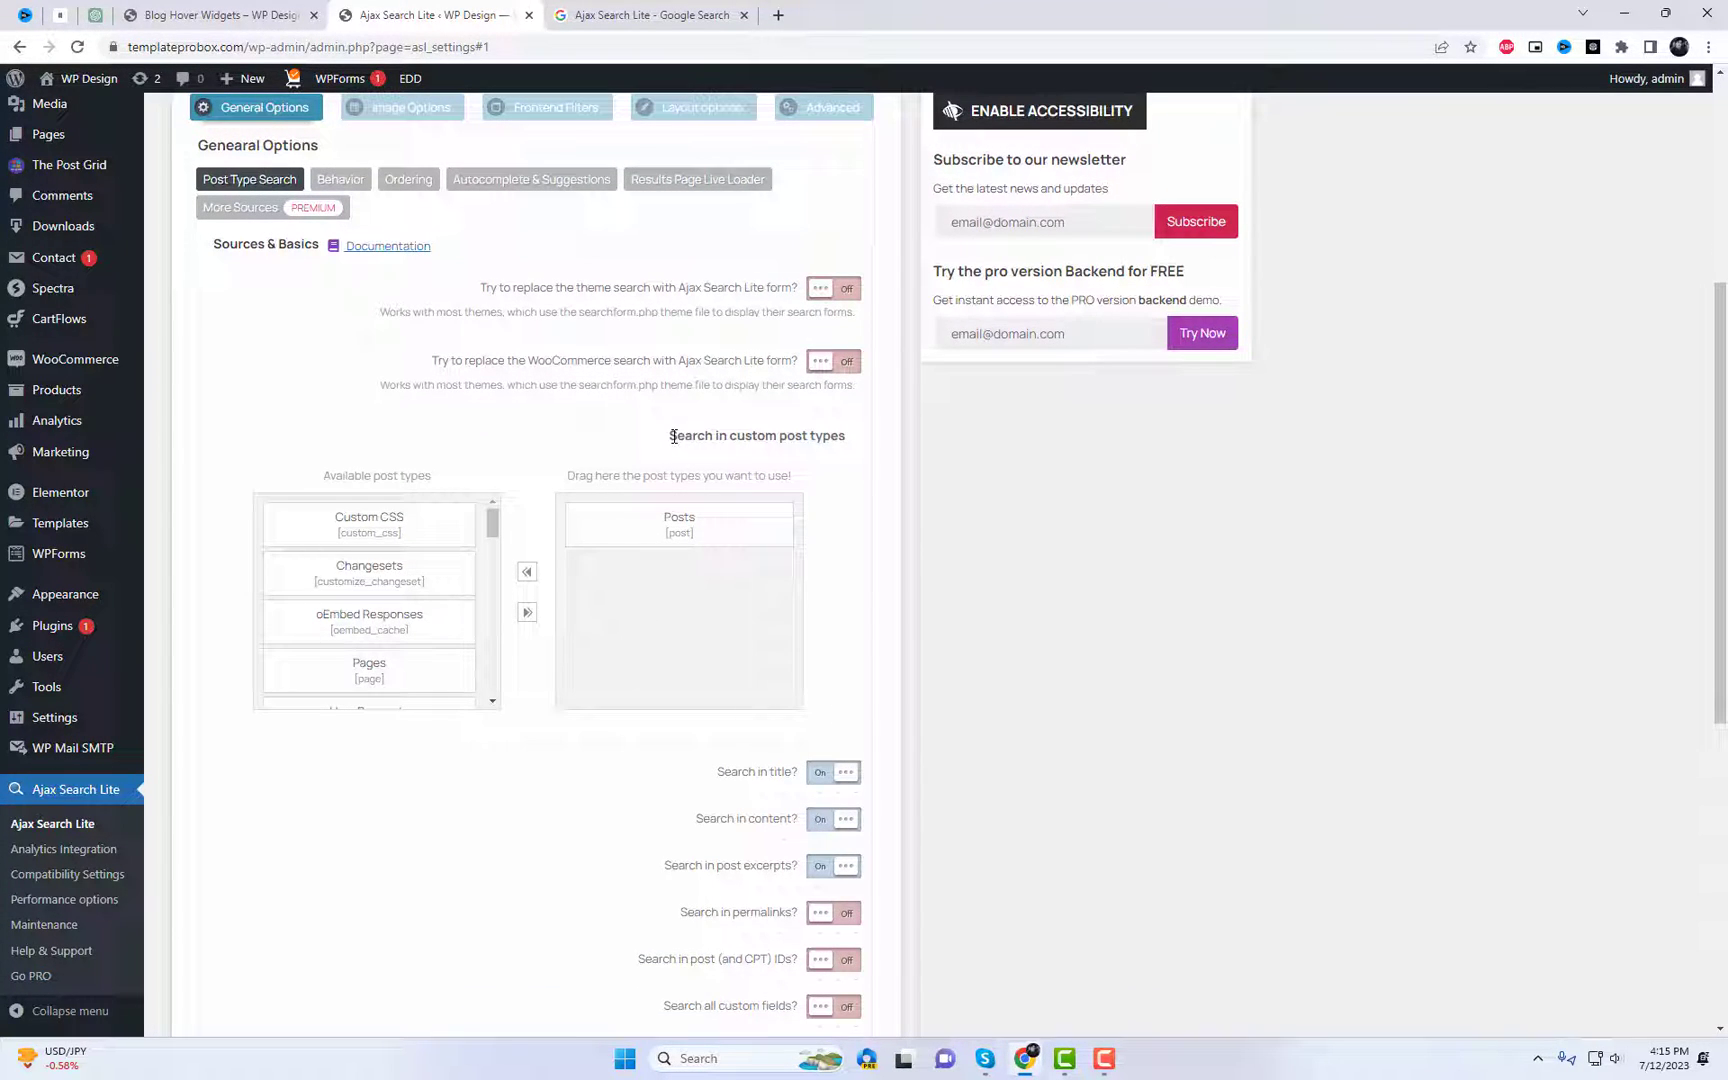
{"action": "left_click_drag", "start_coordinate": [673, 436], "coordinate": [860, 438]}
{"action": "left_click", "coordinate": [983, 513]}
{"action": "scroll", "coordinate": [1022, 700], "scroll_direction": "down", "scroll_amount": 3}
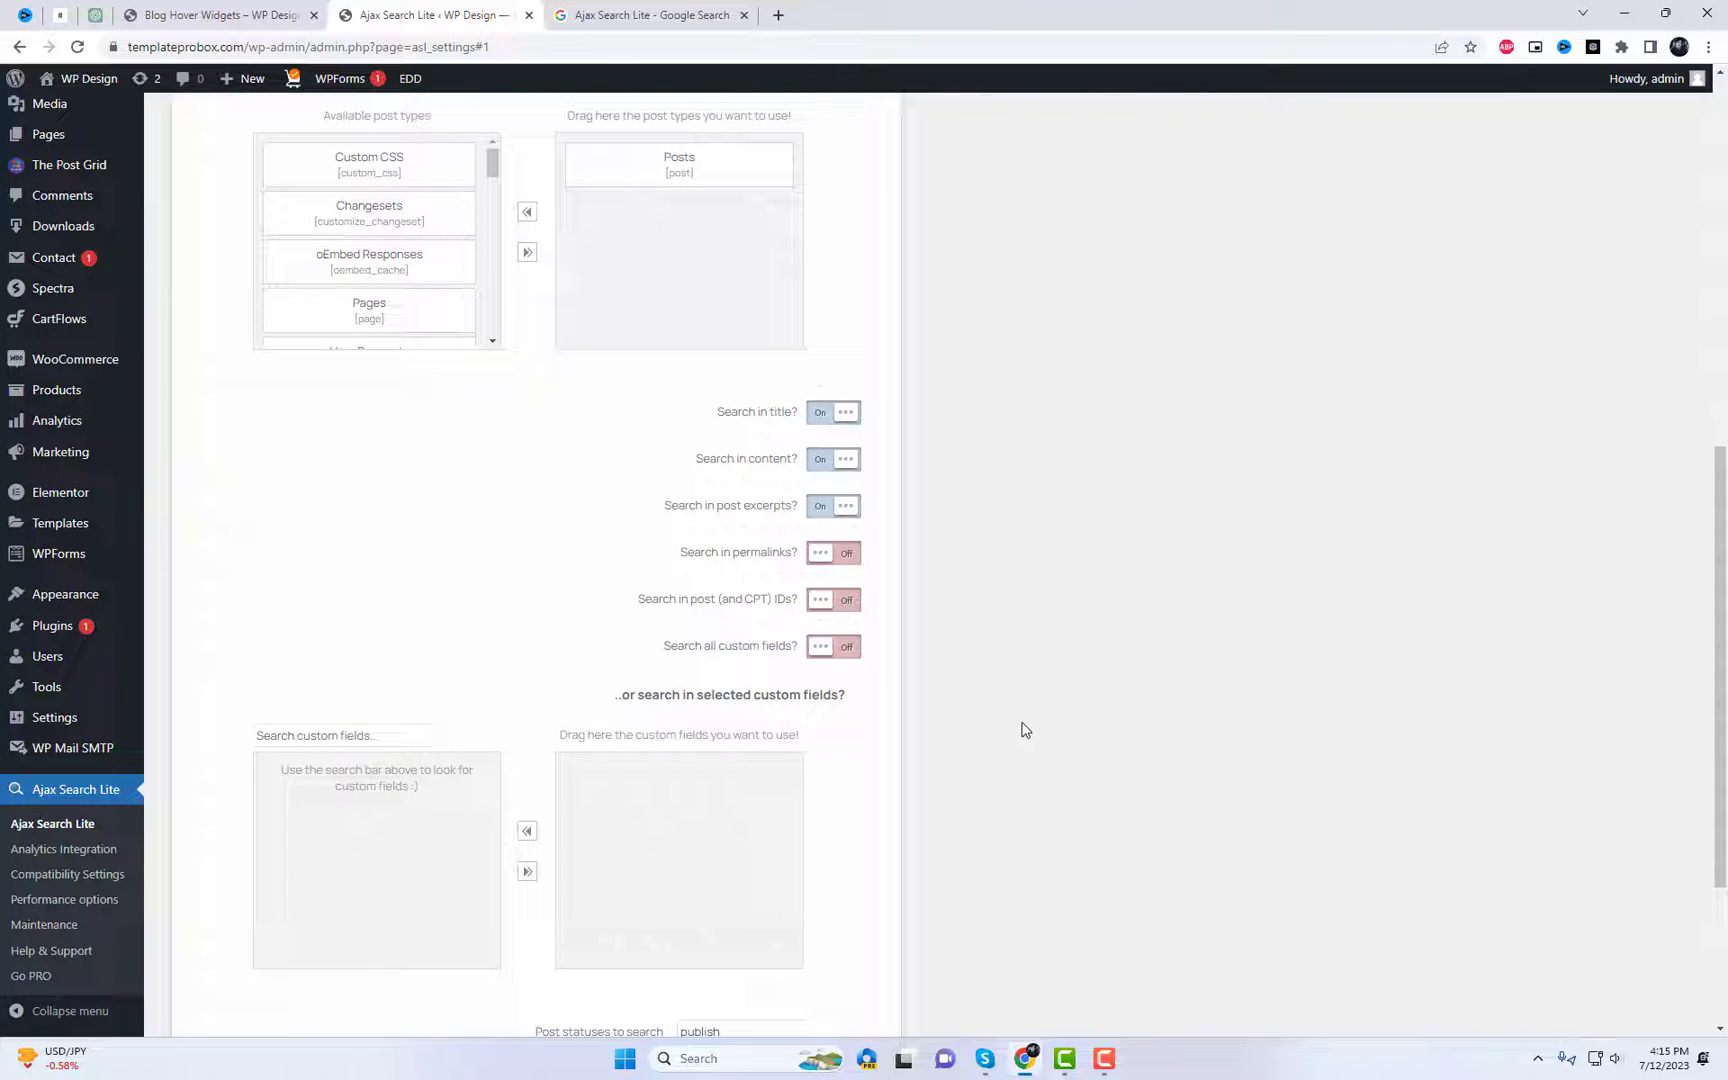
{"action": "scroll", "coordinate": [976, 783], "scroll_direction": "down", "scroll_amount": 3}
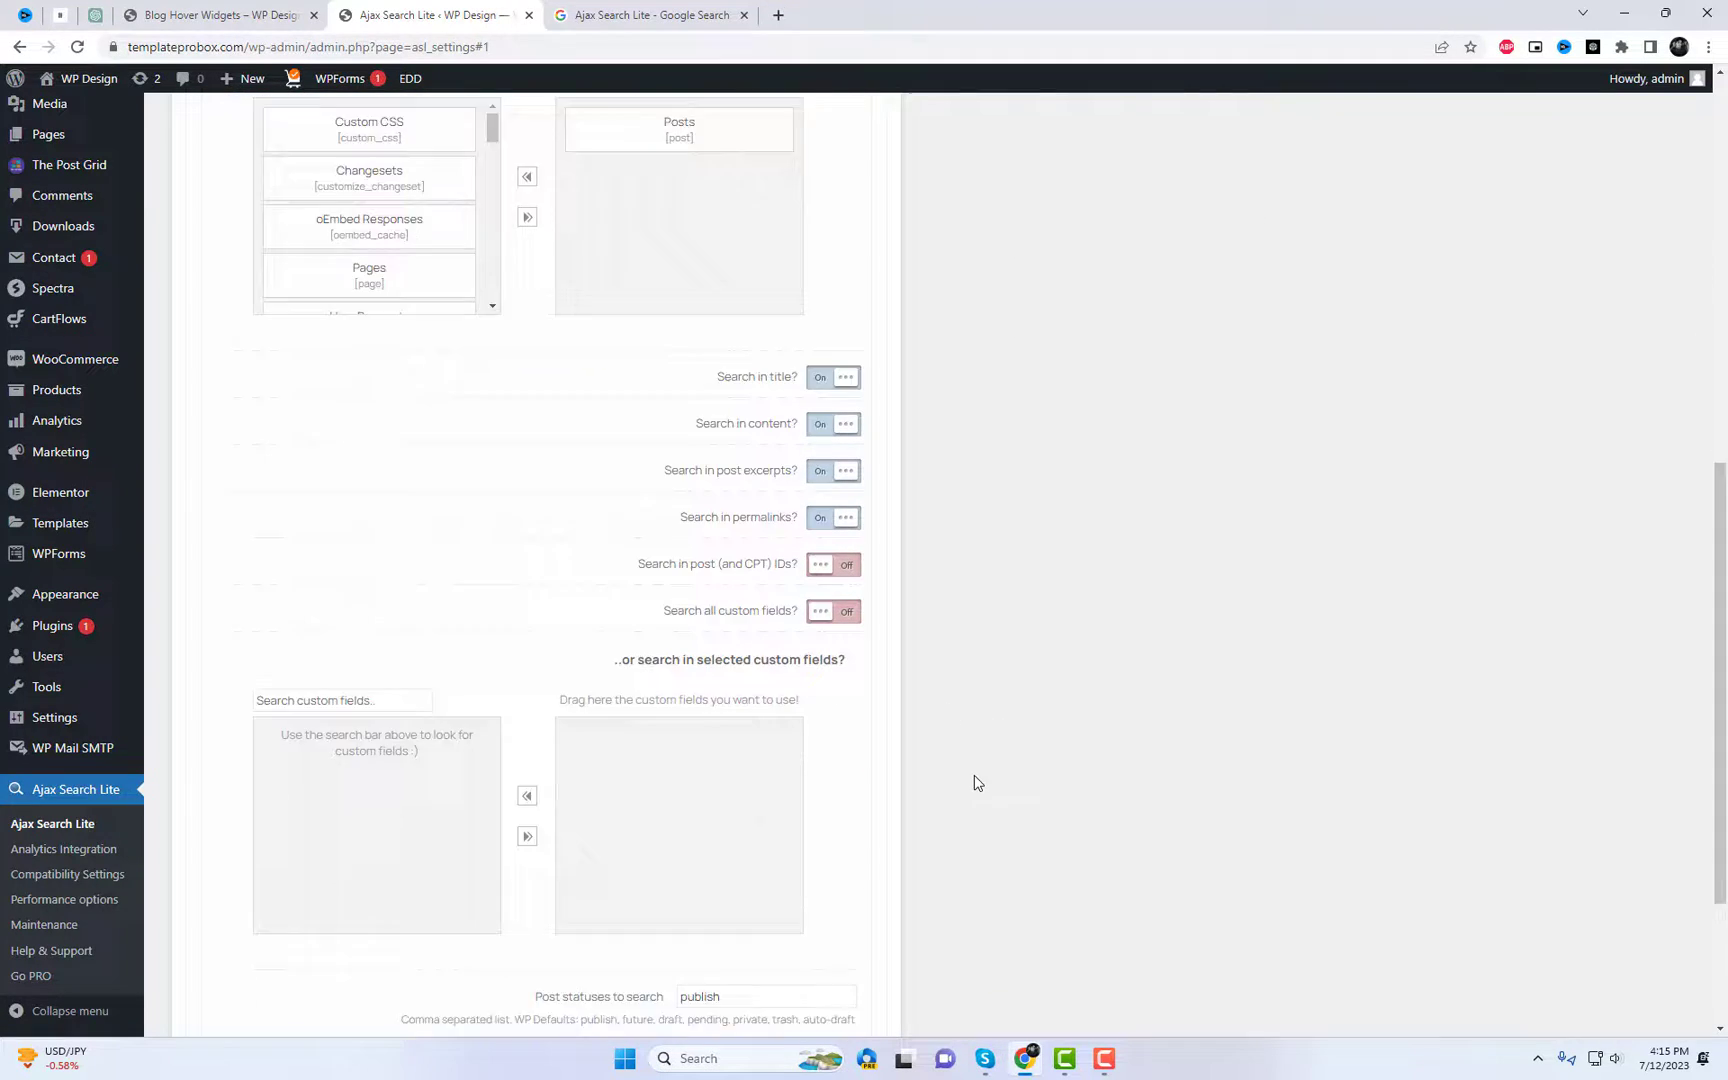
{"action": "scroll", "coordinate": [945, 805], "scroll_direction": "up", "scroll_amount": 5}
{"action": "scroll", "coordinate": [920, 815], "scroll_direction": "up", "scroll_amount": 5}
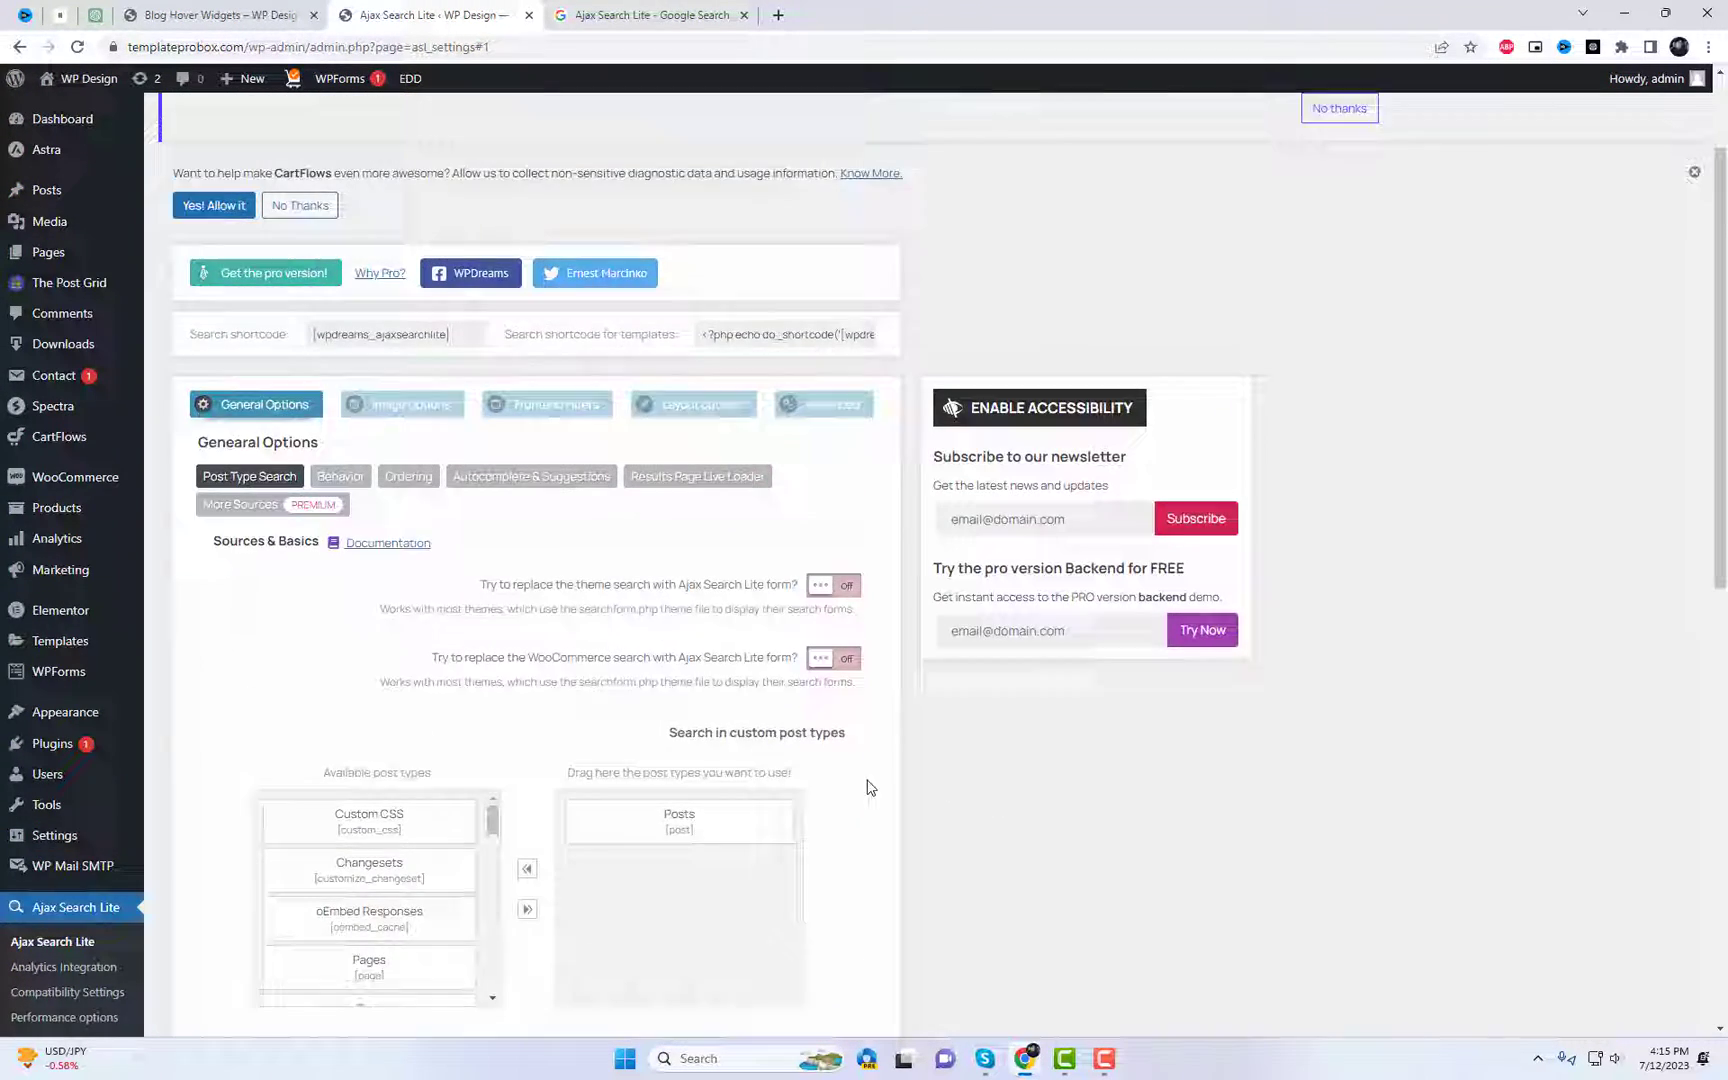
Set the search result image width and height to 50 px.
{"action": "left_click", "coordinate": [395, 484]}
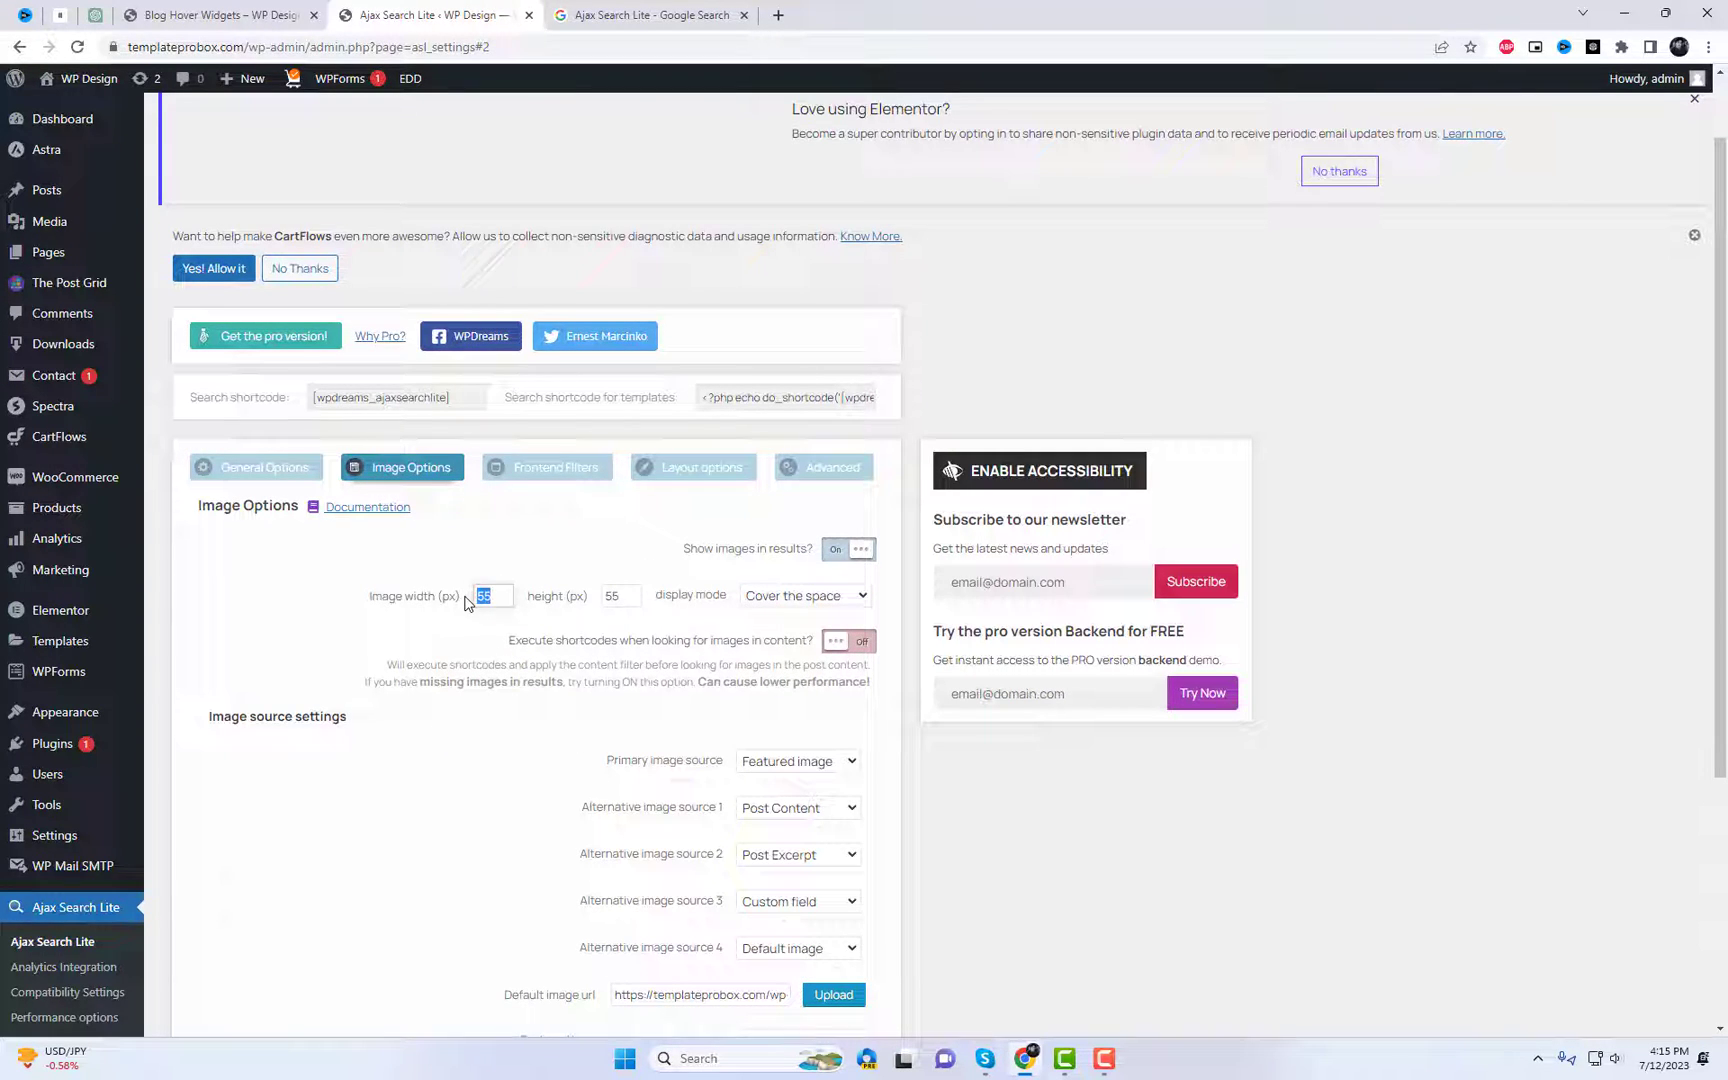
{"action": "type", "text": "50"}
{"action": "double_click", "coordinate": [612, 596]}
{"action": "type", "text": "50"}
{"action": "scroll", "coordinate": [1000, 840], "scroll_direction": "down", "scroll_amount": 2}
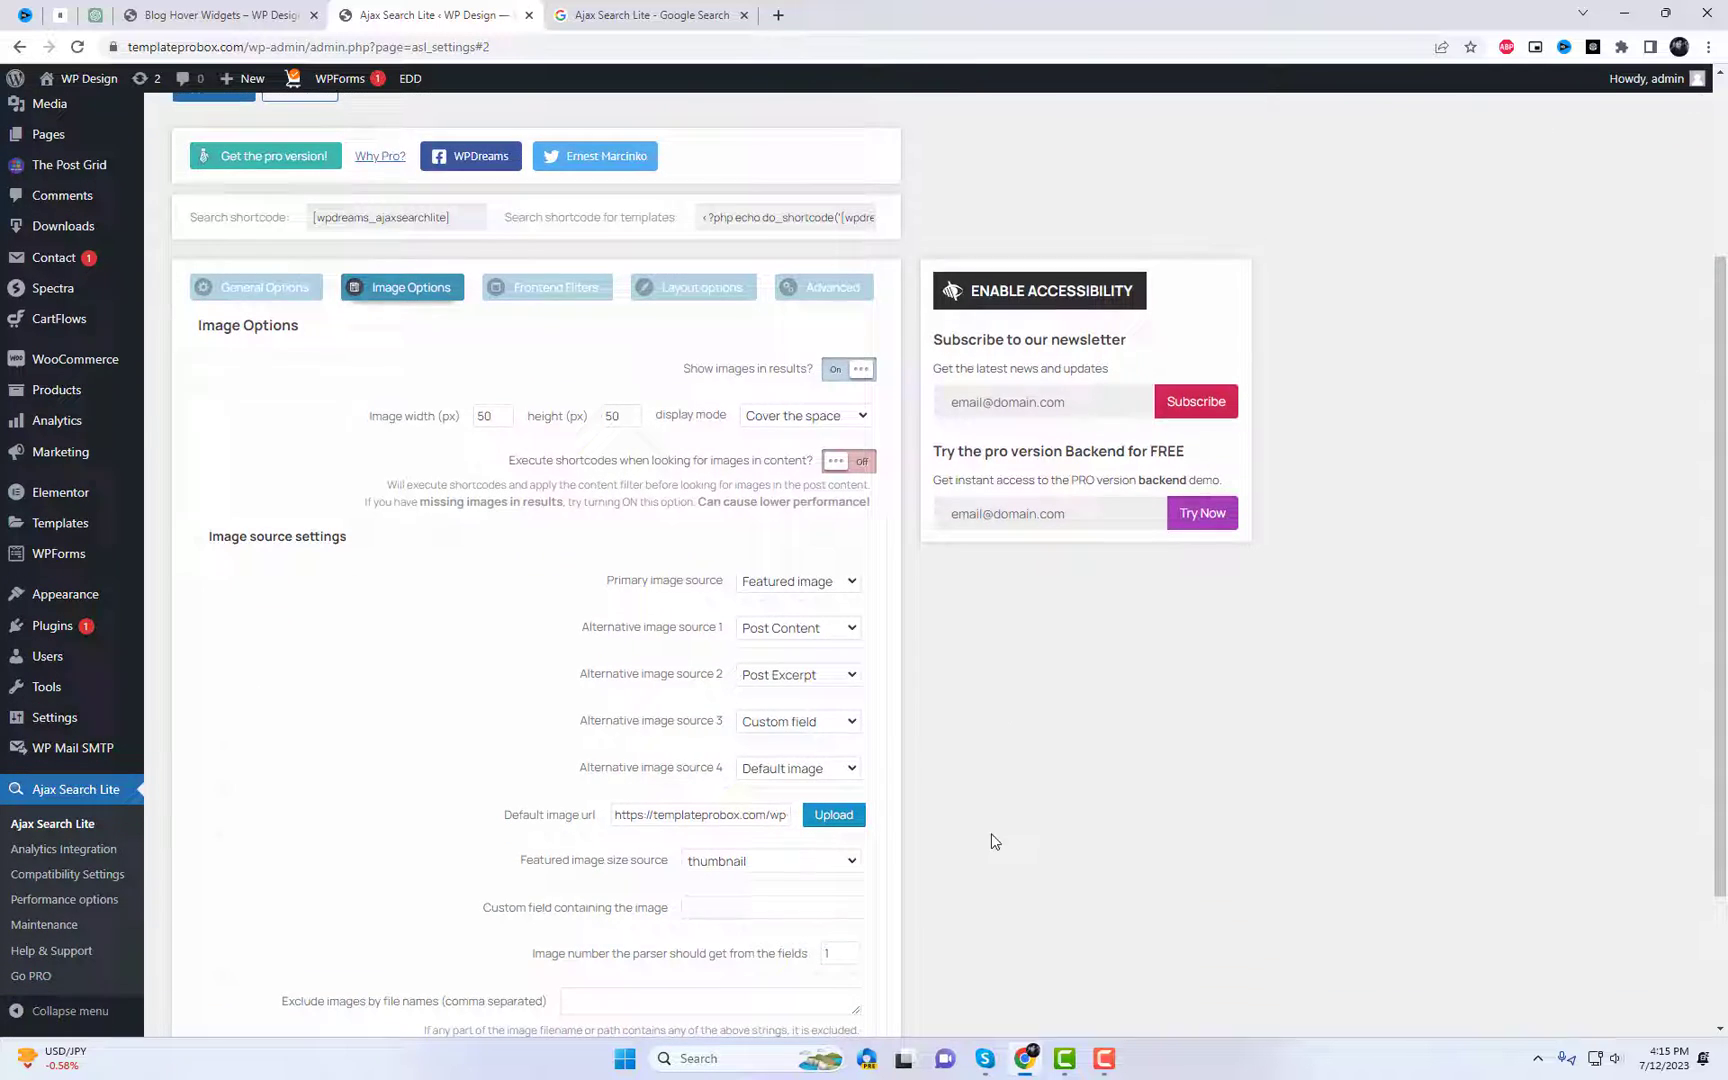
{"action": "scroll", "coordinate": [937, 841], "scroll_direction": "down", "scroll_amount": 2}
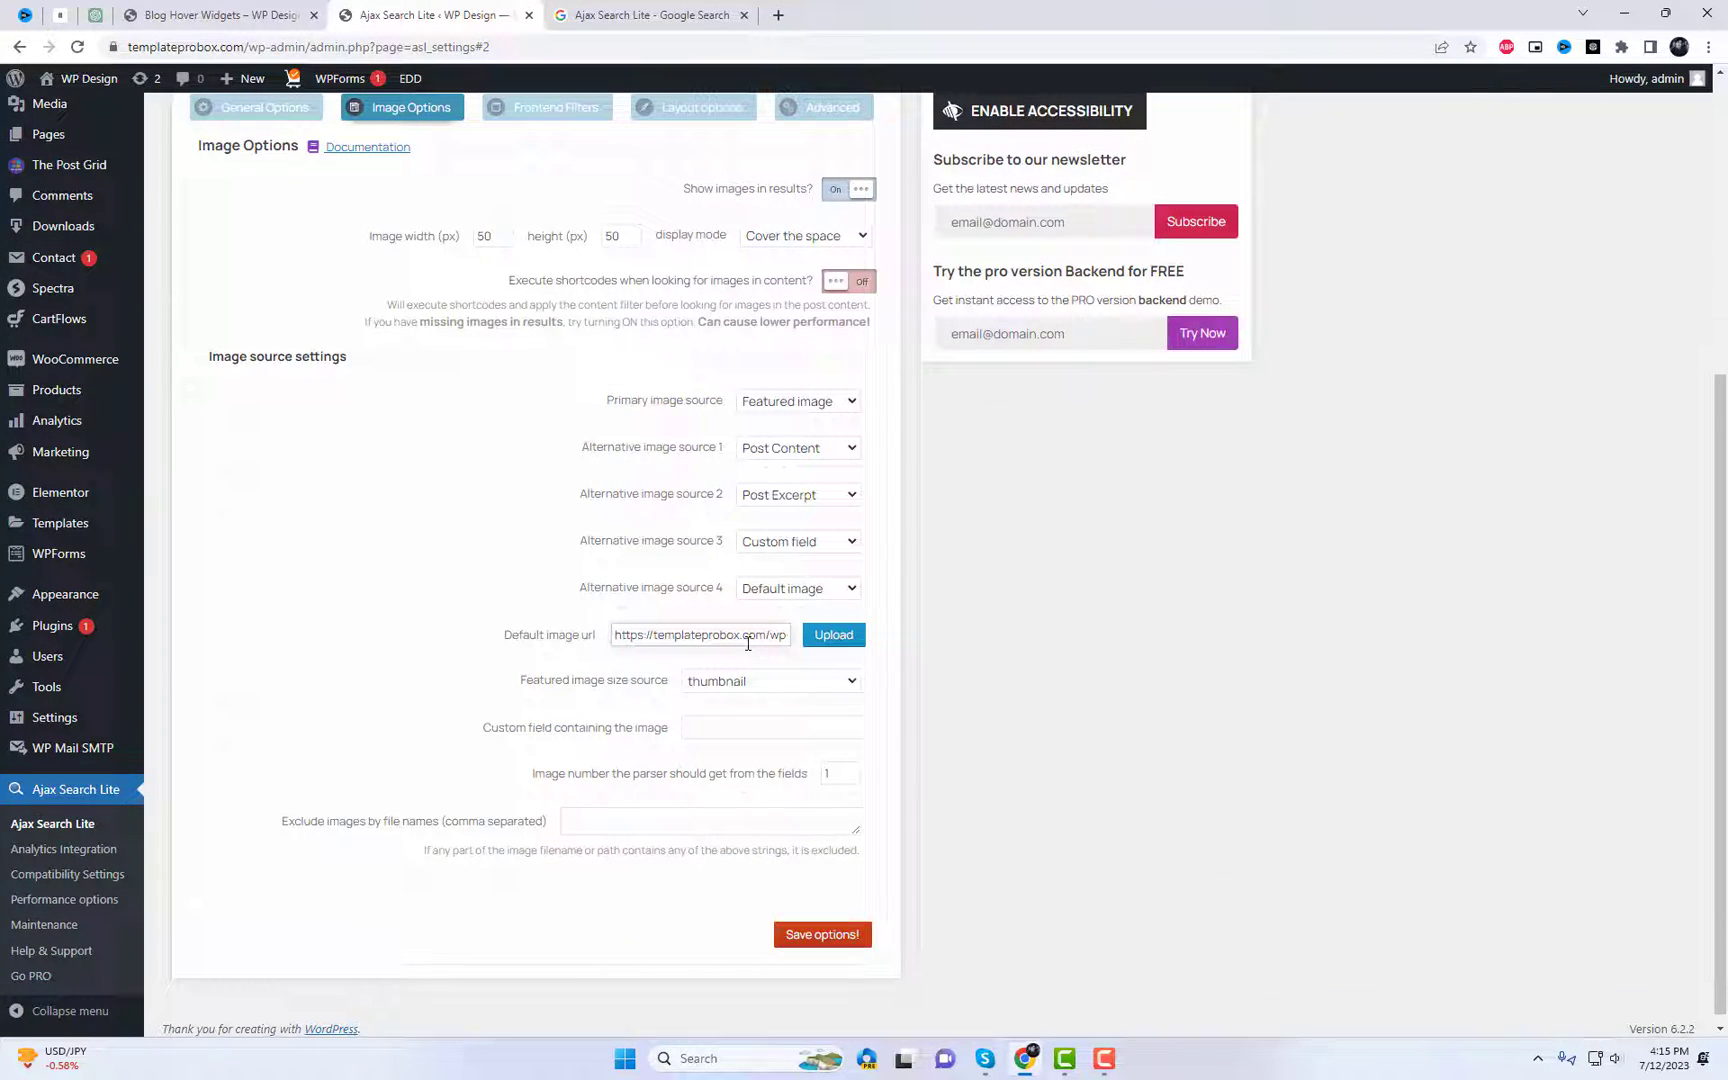
Choose the iced tea photo (video-03) from the Media Library as the default image.
{"action": "left_click", "coordinate": [826, 640]}
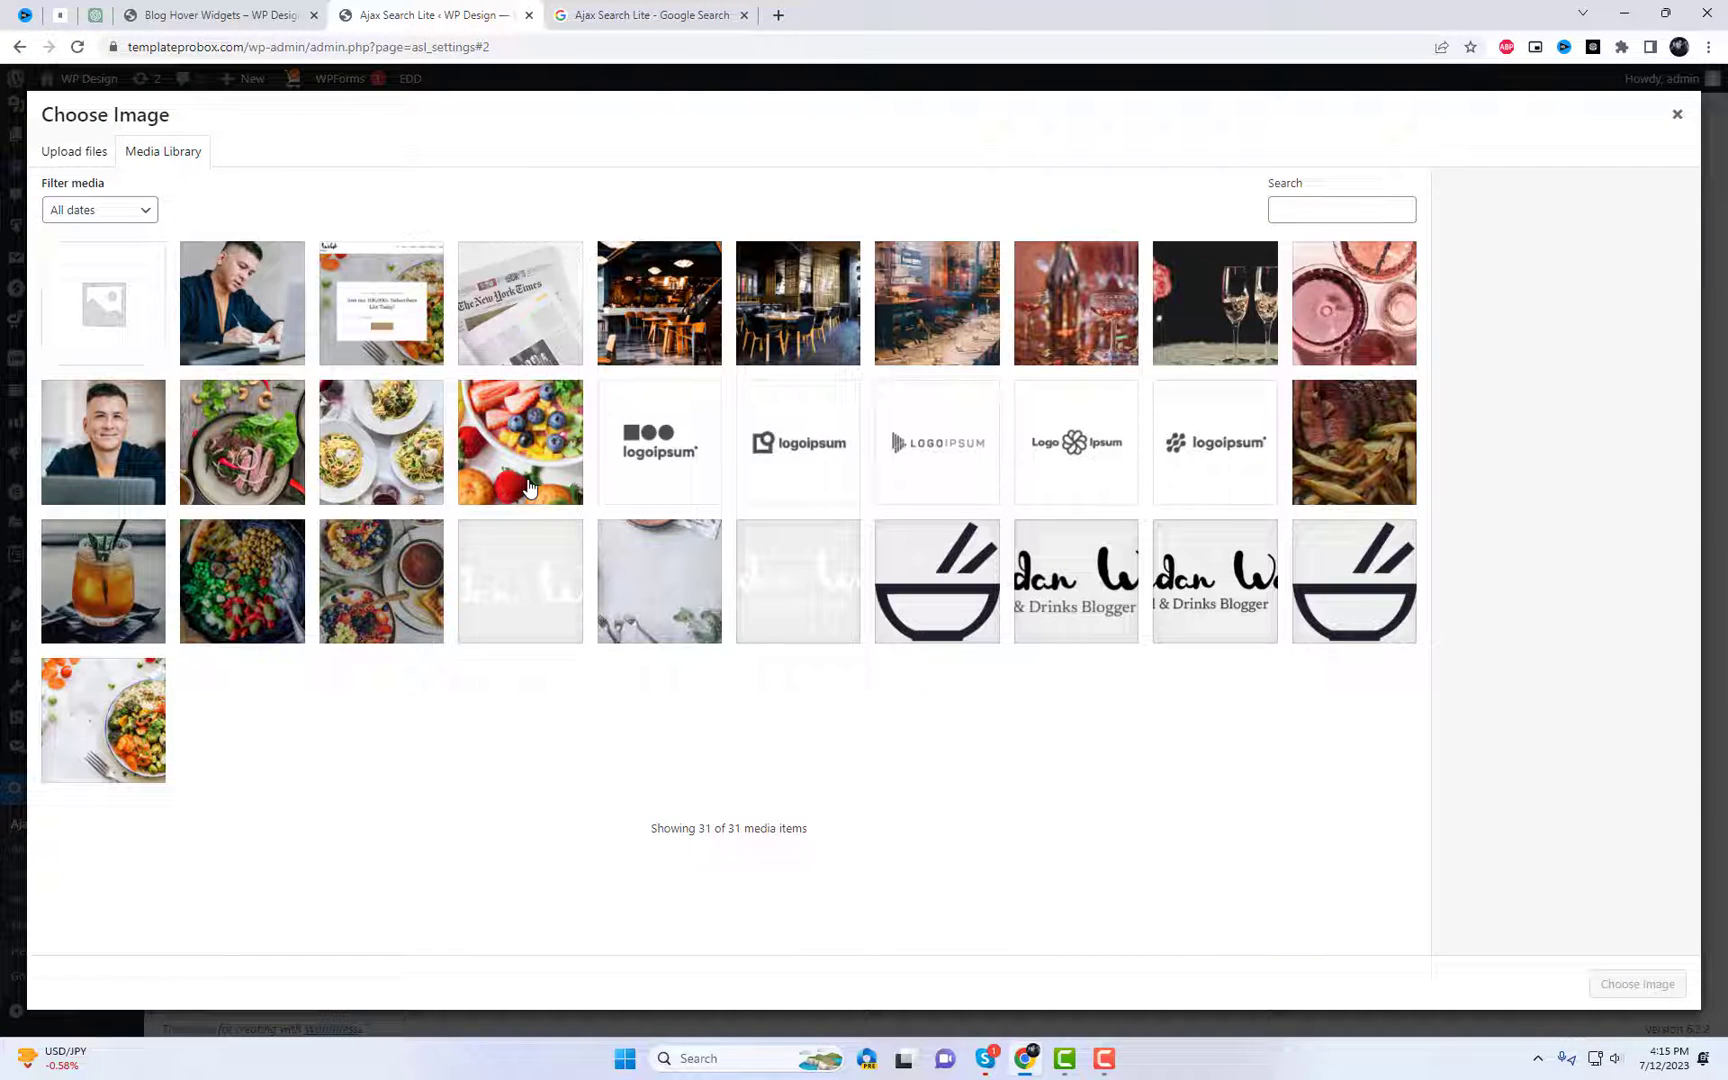
{"action": "left_click", "coordinate": [526, 471]}
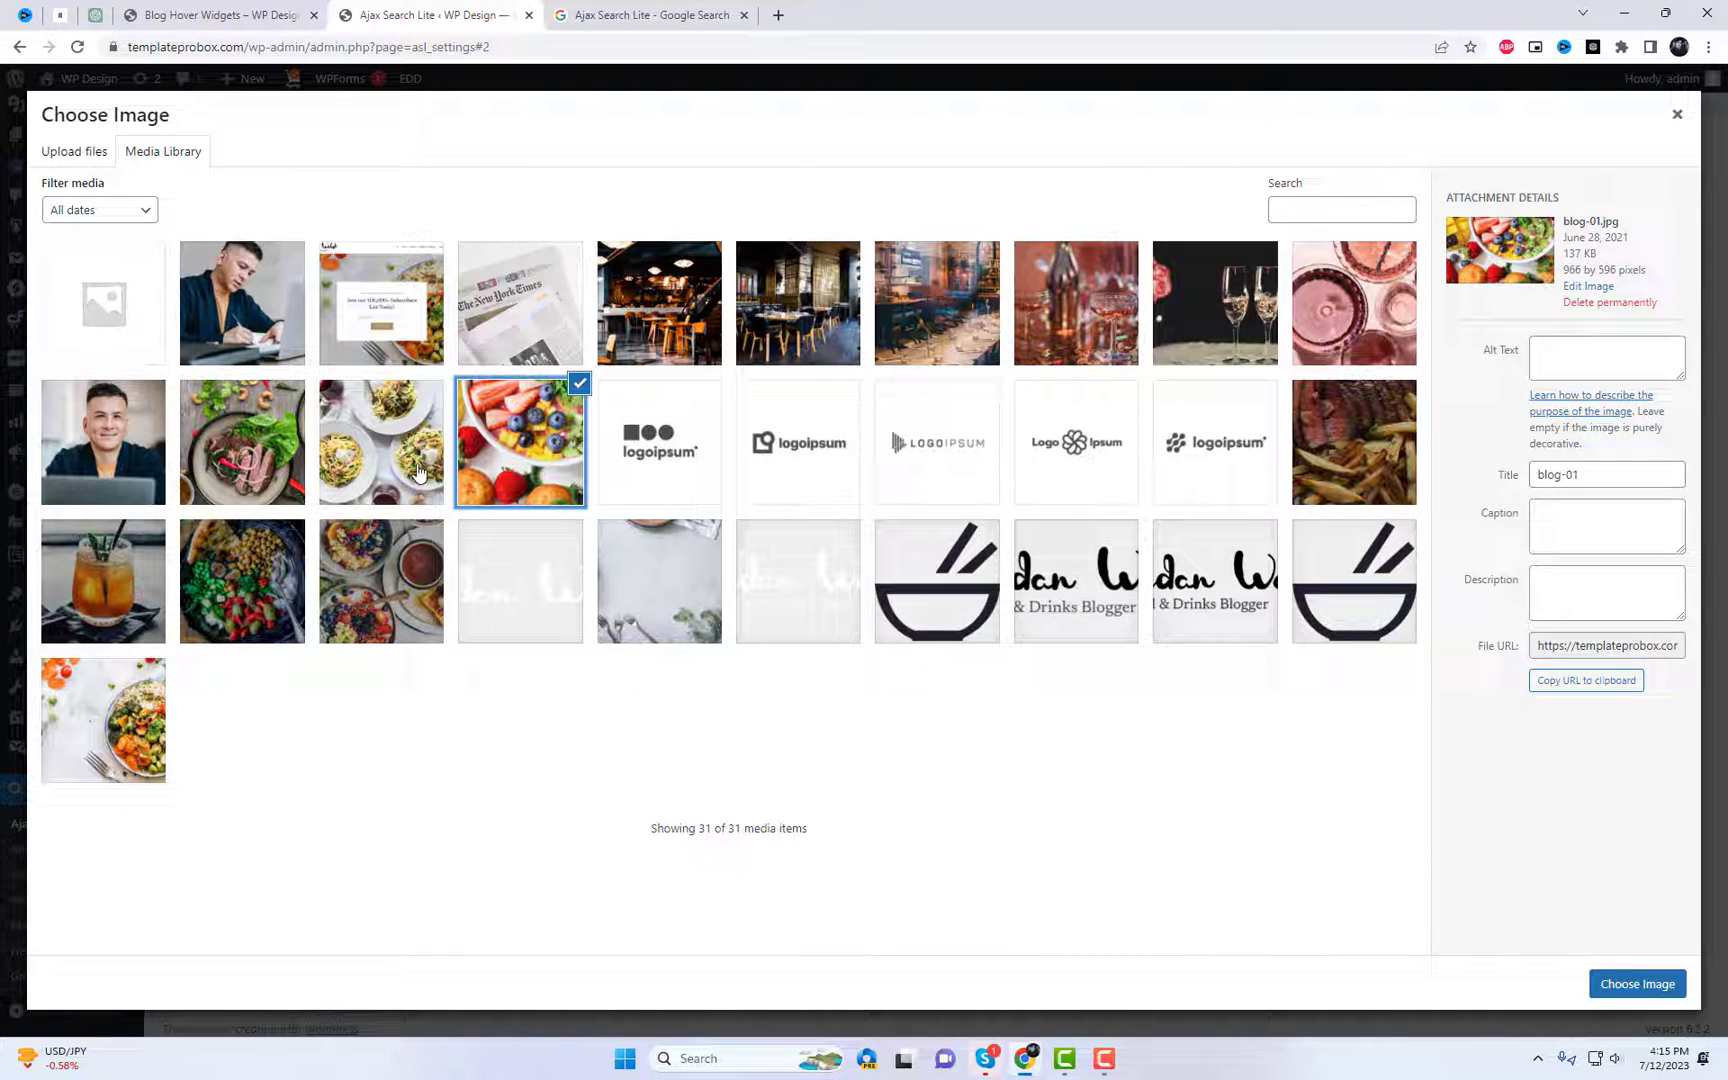
{"action": "left_click", "coordinate": [150, 600]}
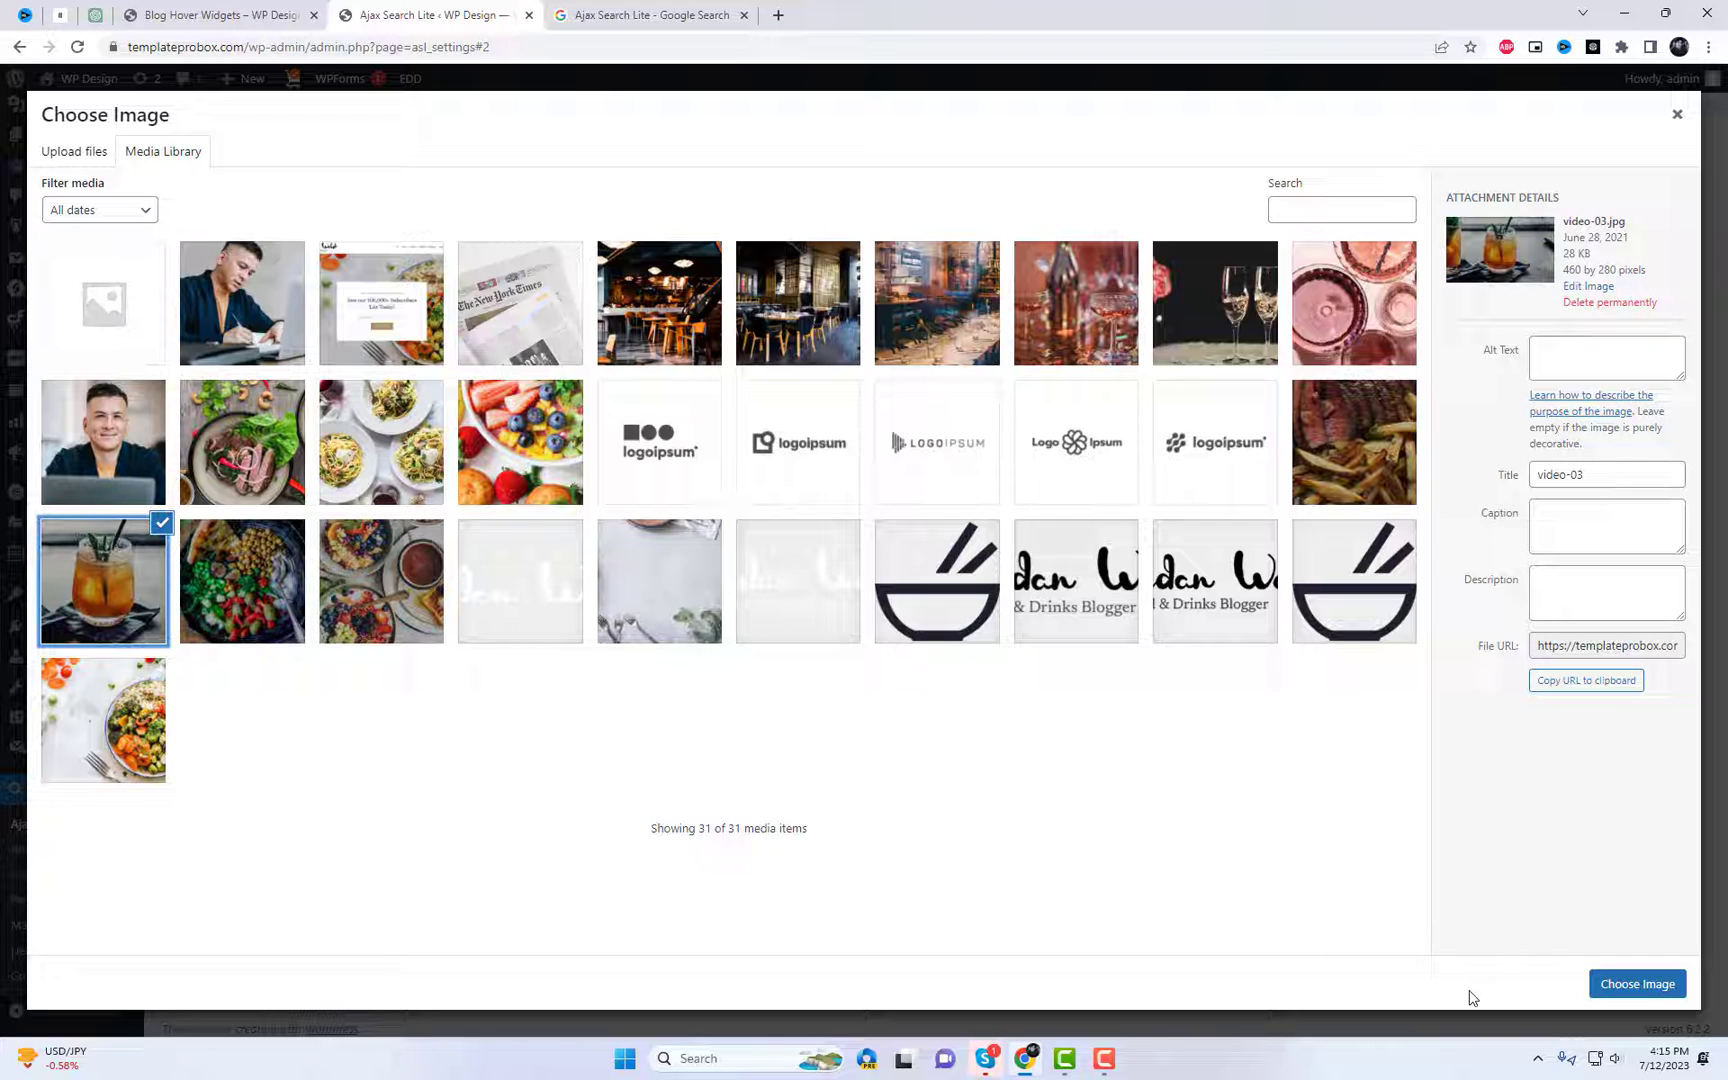
{"action": "left_click", "coordinate": [1605, 984]}
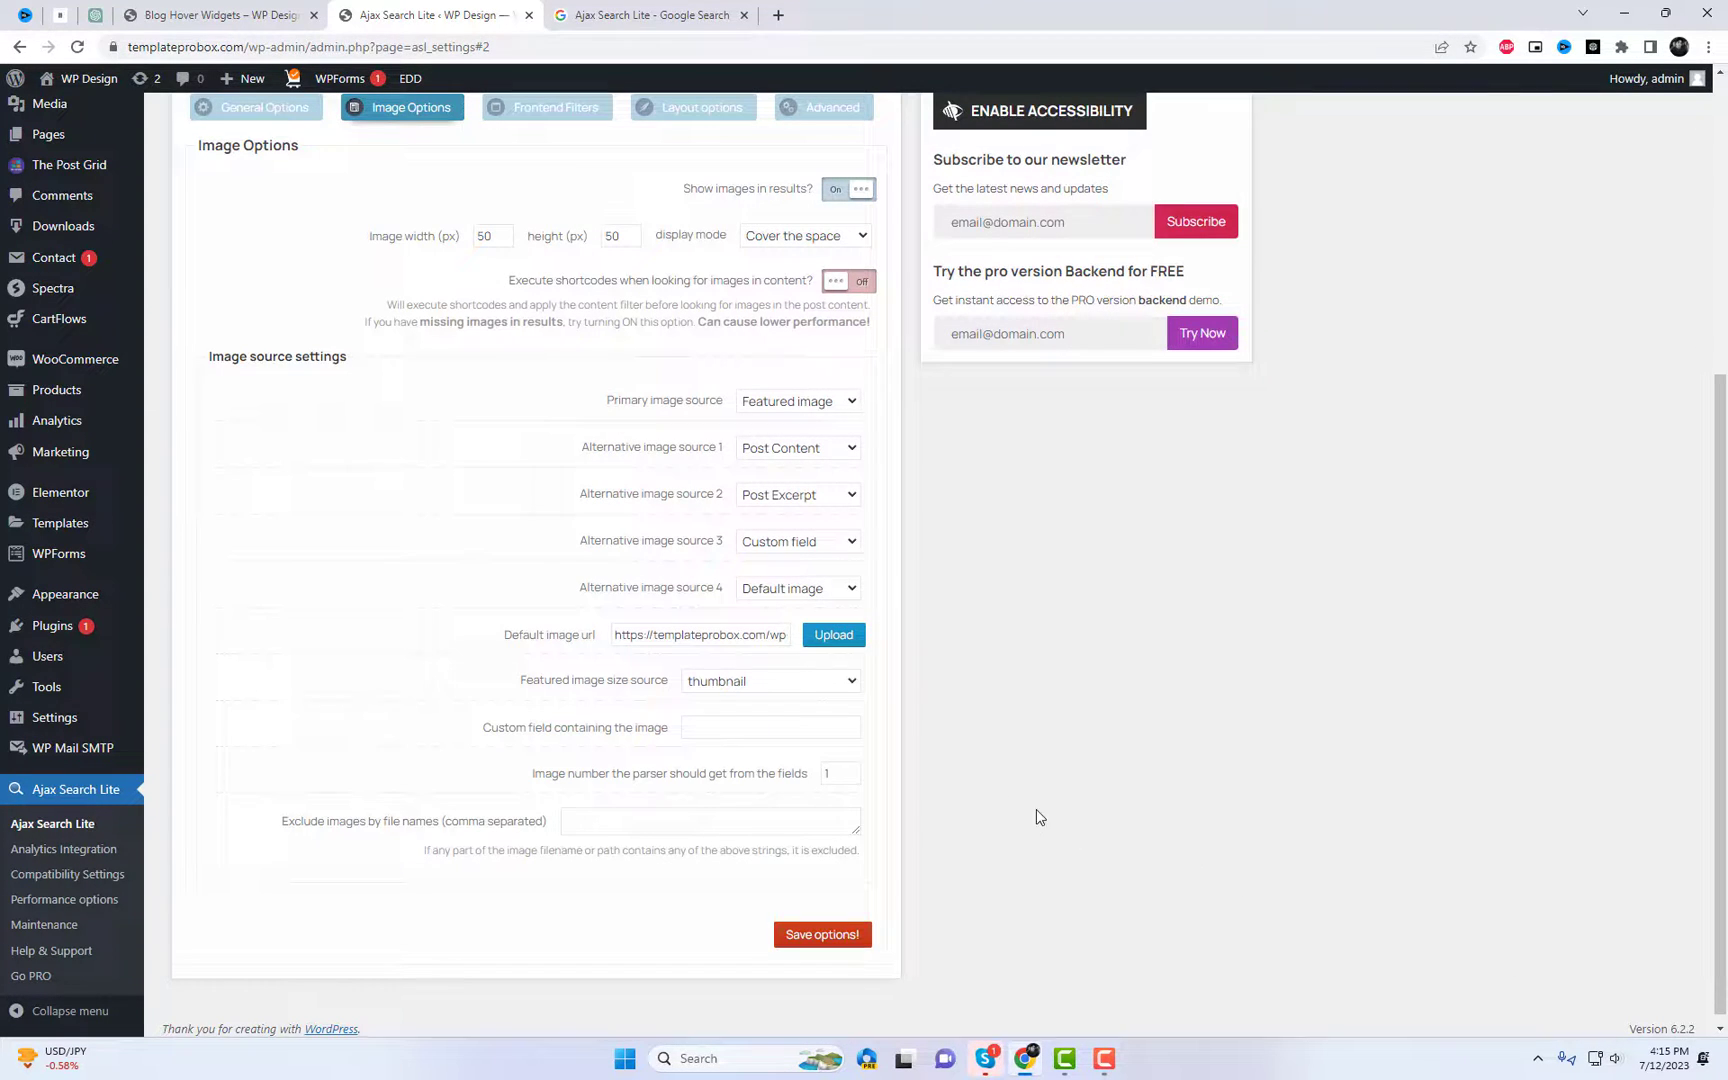
{"action": "left_click", "coordinate": [740, 684]}
{"action": "left_click", "coordinate": [740, 688]}
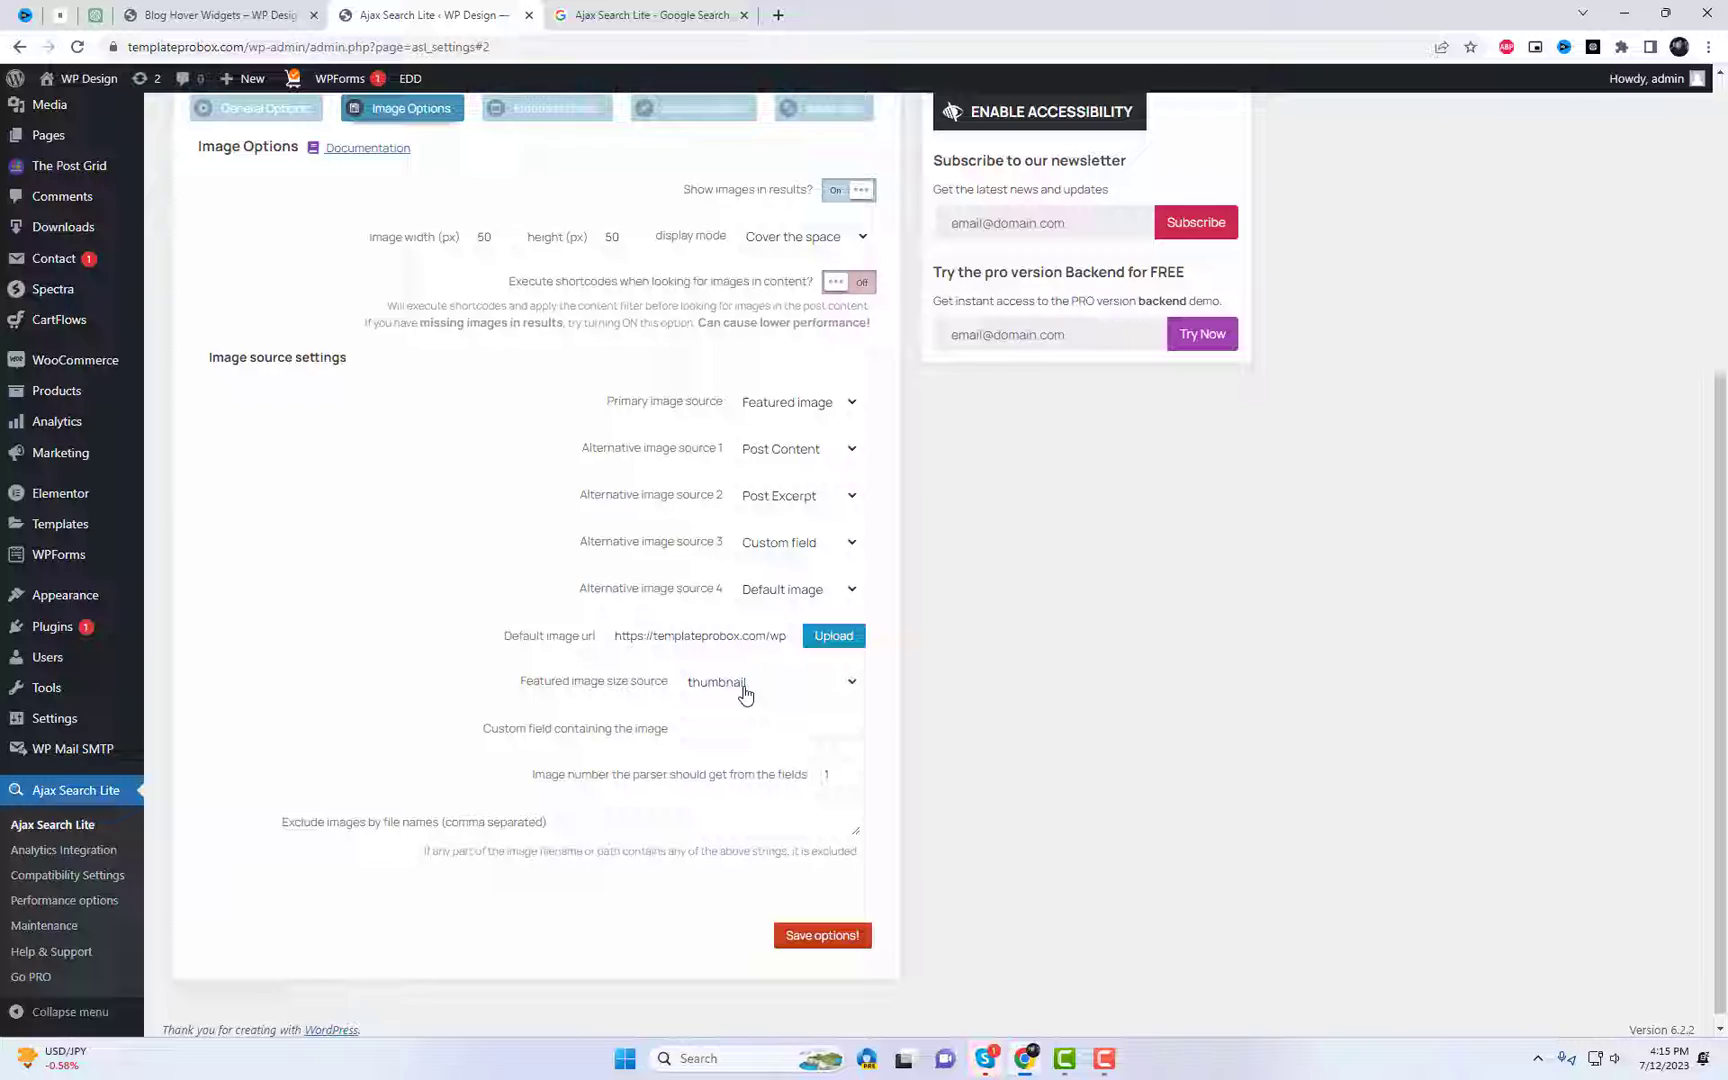
{"action": "scroll", "coordinate": [744, 694], "scroll_direction": "up", "scroll_amount": 3}
Look through the Frontend Filters tab's Available post types list without changing anything.
{"action": "left_click", "coordinate": [556, 392]}
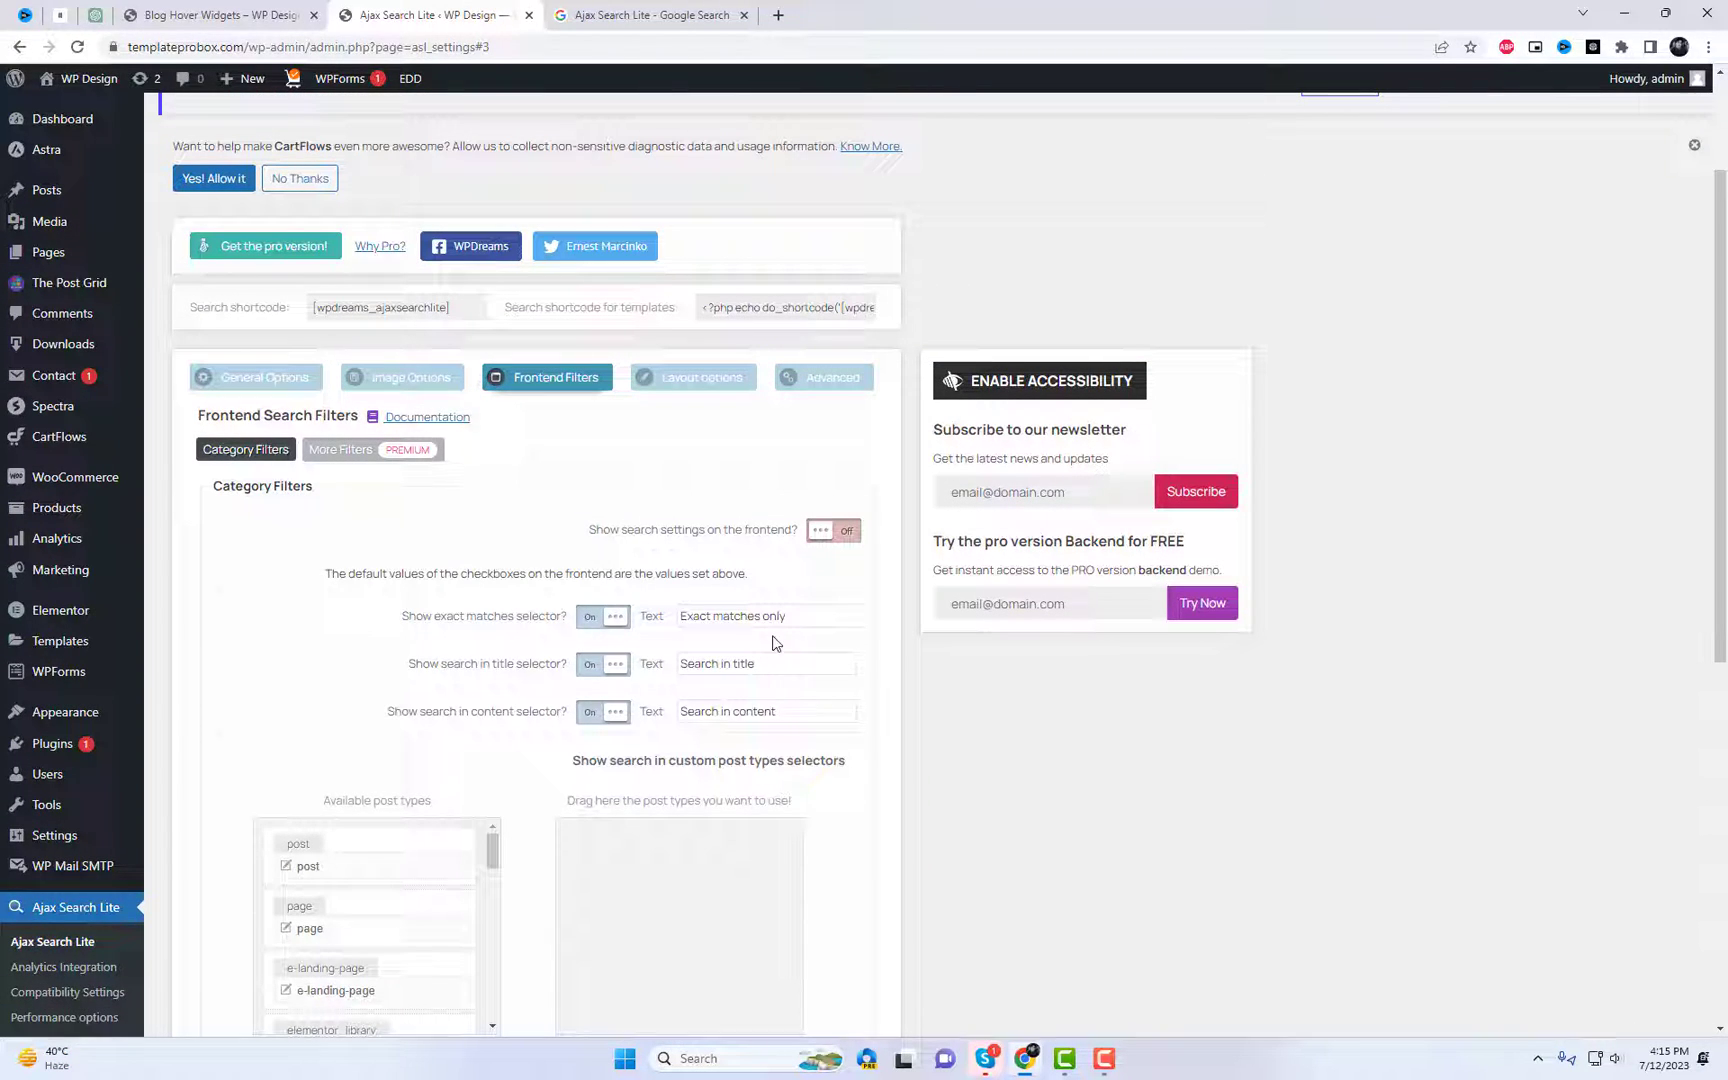
{"action": "scroll", "coordinate": [853, 696], "scroll_direction": "down", "scroll_amount": 3}
{"action": "scroll", "coordinate": [450, 676], "scroll_direction": "down", "scroll_amount": 2}
{"action": "scroll", "coordinate": [448, 672], "scroll_direction": "down", "scroll_amount": 2}
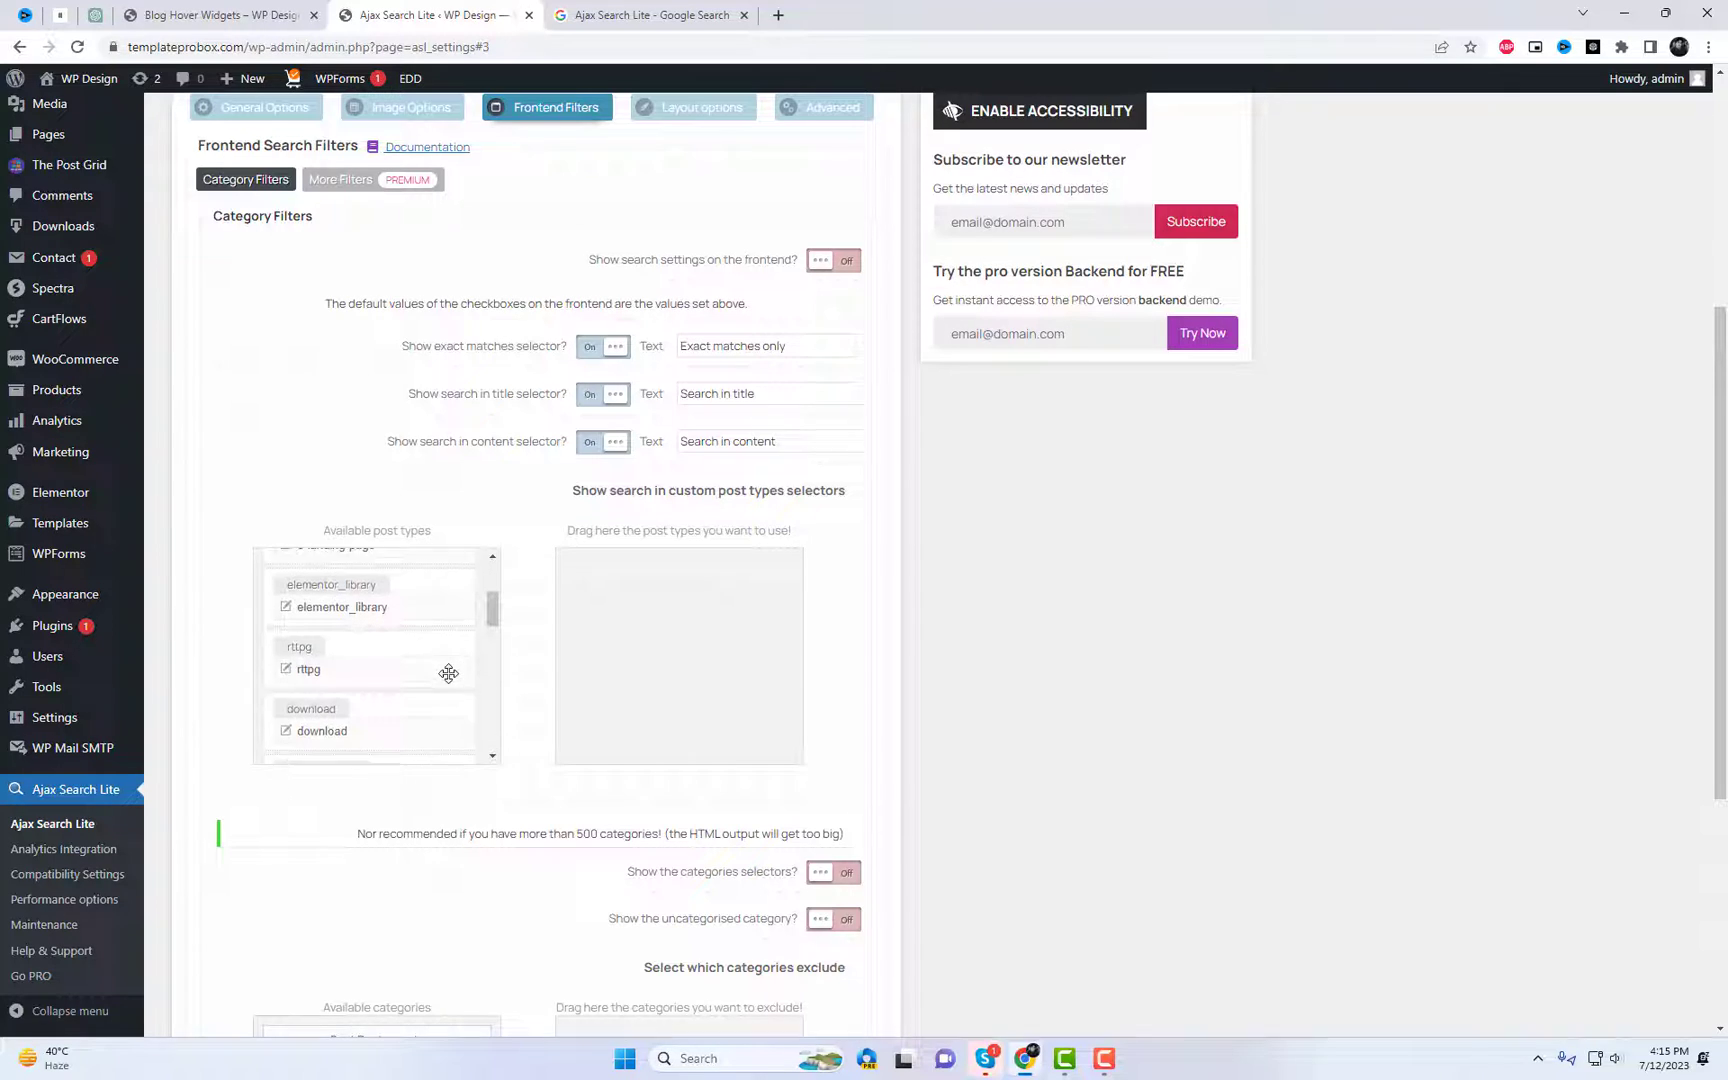
{"action": "scroll", "coordinate": [448, 698], "scroll_direction": "down", "scroll_amount": 2}
{"action": "scroll", "coordinate": [449, 699], "scroll_direction": "down", "scroll_amount": 2}
{"action": "scroll", "coordinate": [449, 700], "scroll_direction": "down", "scroll_amount": 2}
{"action": "scroll", "coordinate": [451, 706], "scroll_direction": "down", "scroll_amount": 2}
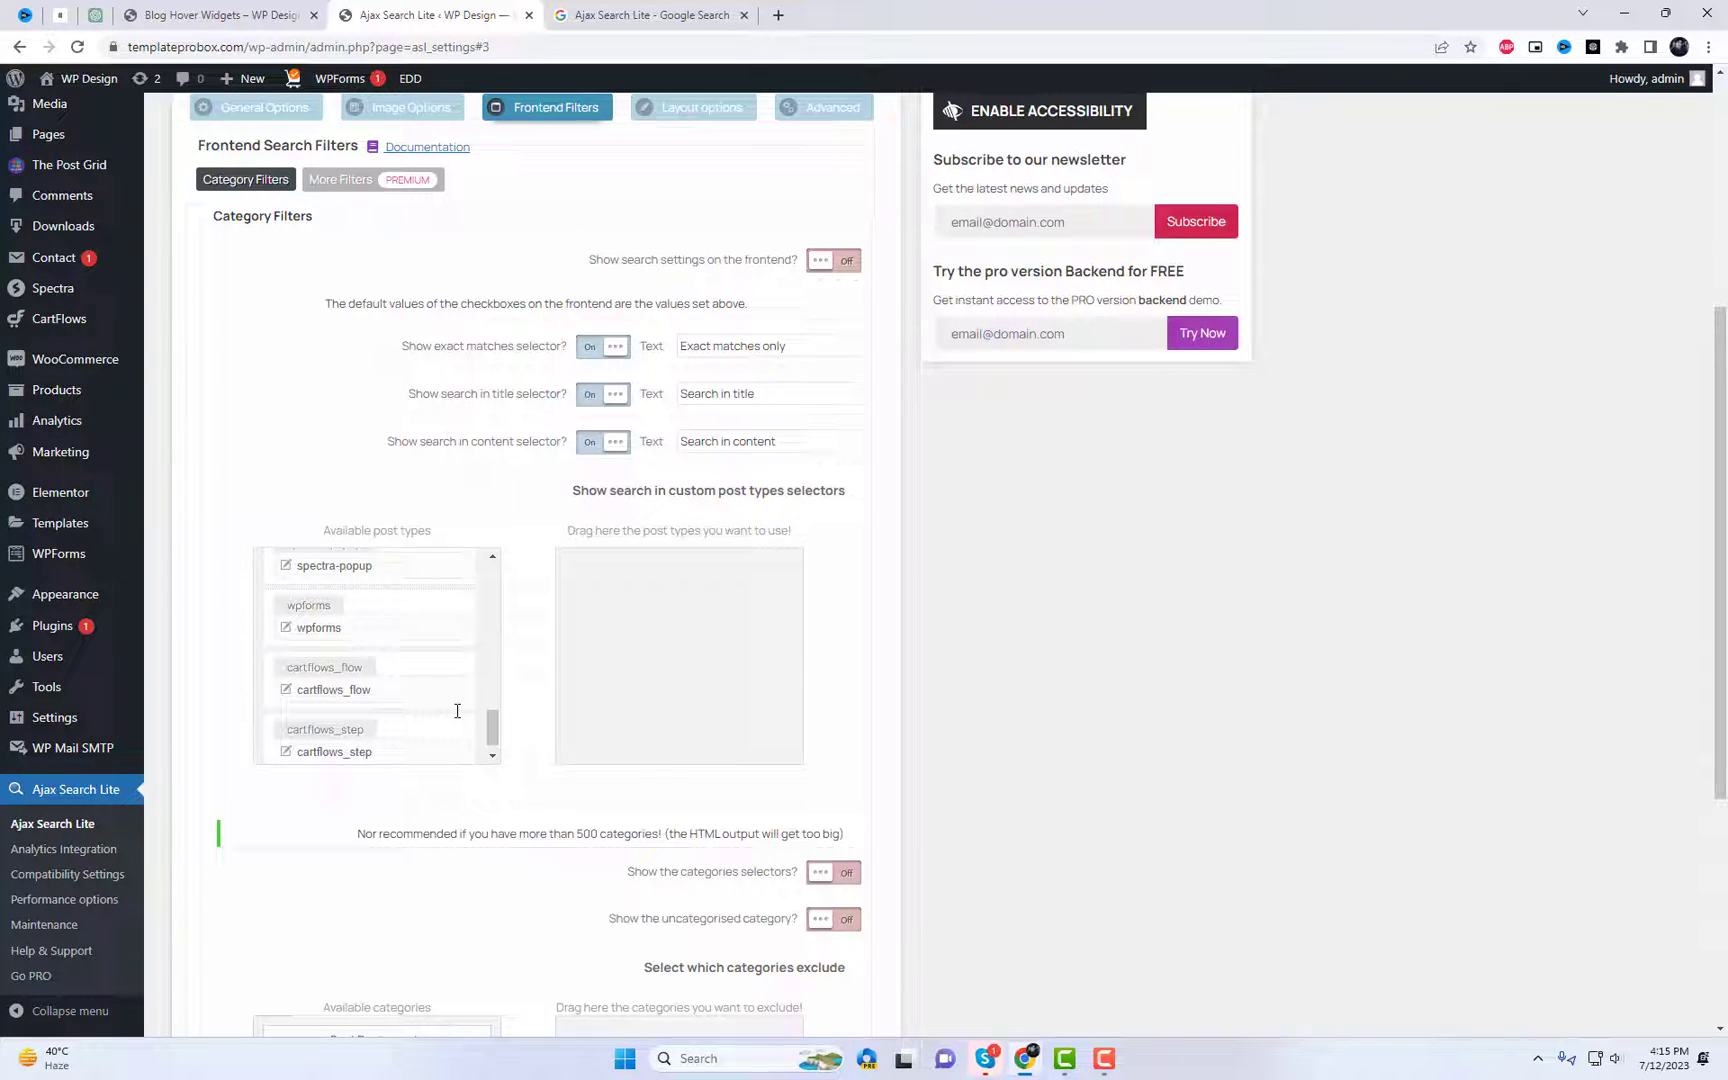
{"action": "scroll", "coordinate": [453, 712], "scroll_direction": "down", "scroll_amount": 2}
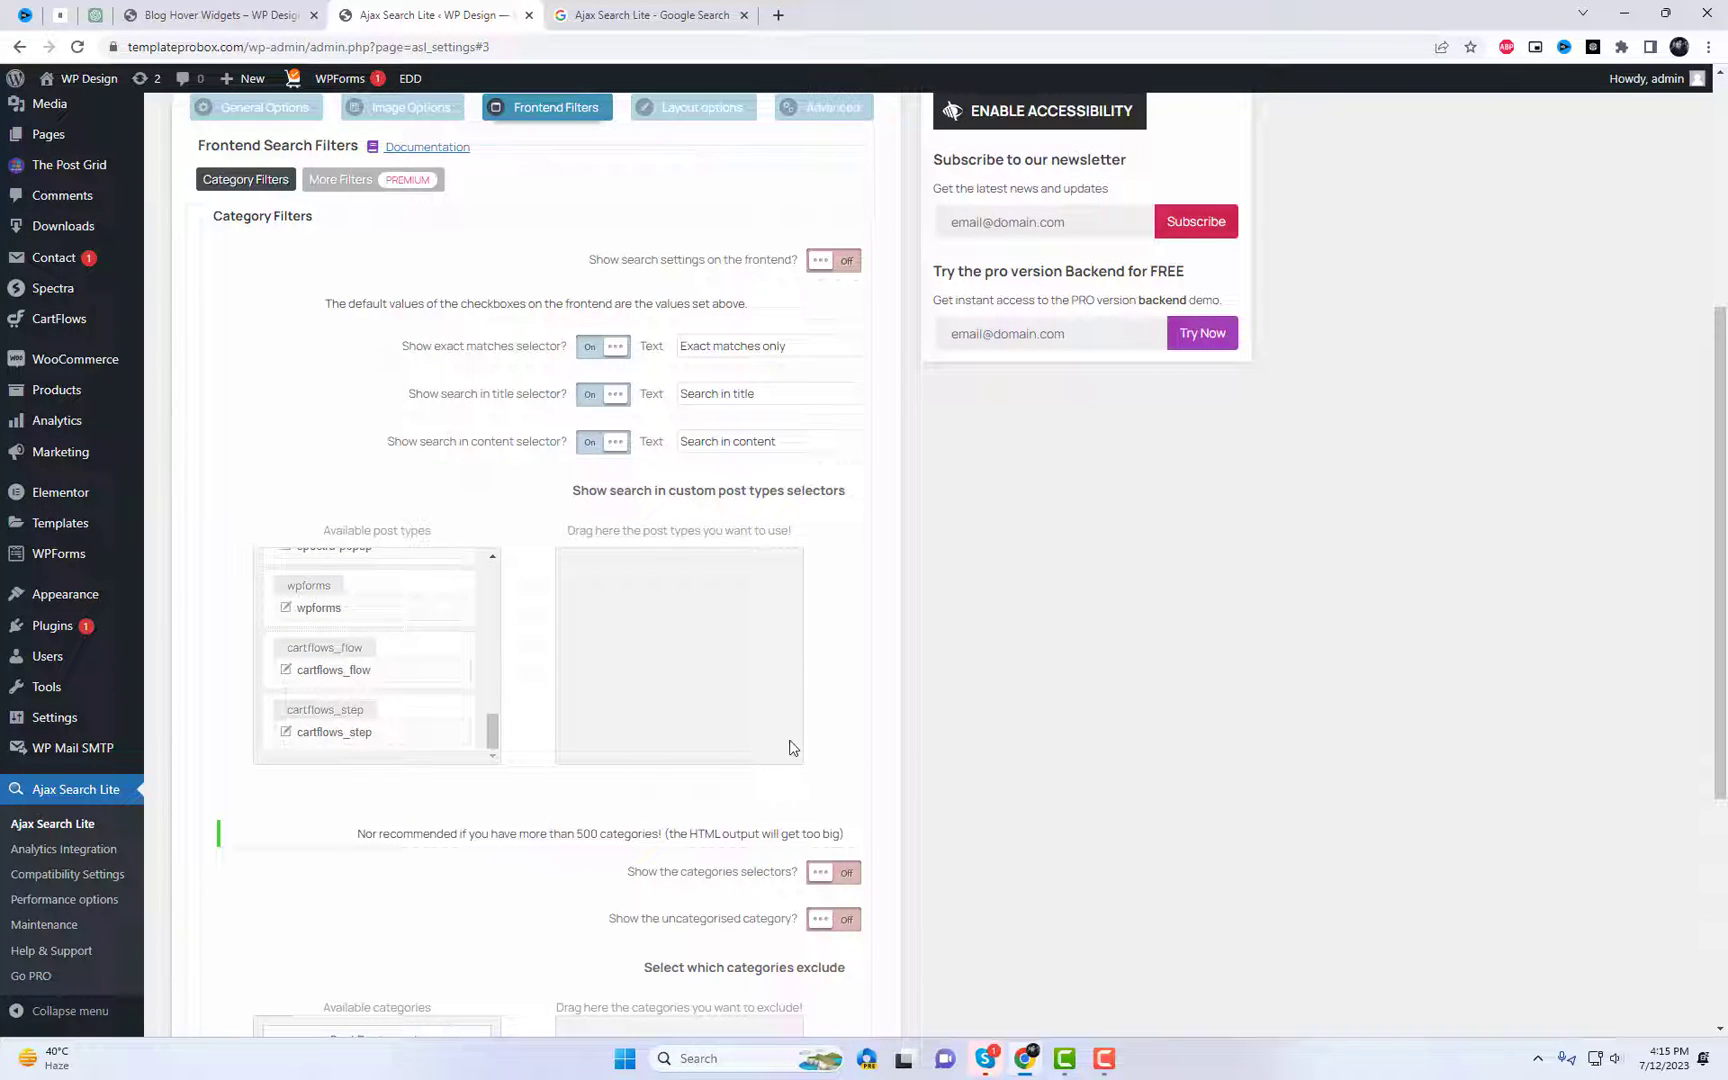
{"action": "scroll", "coordinate": [1200, 683], "scroll_direction": "up", "scroll_amount": 5}
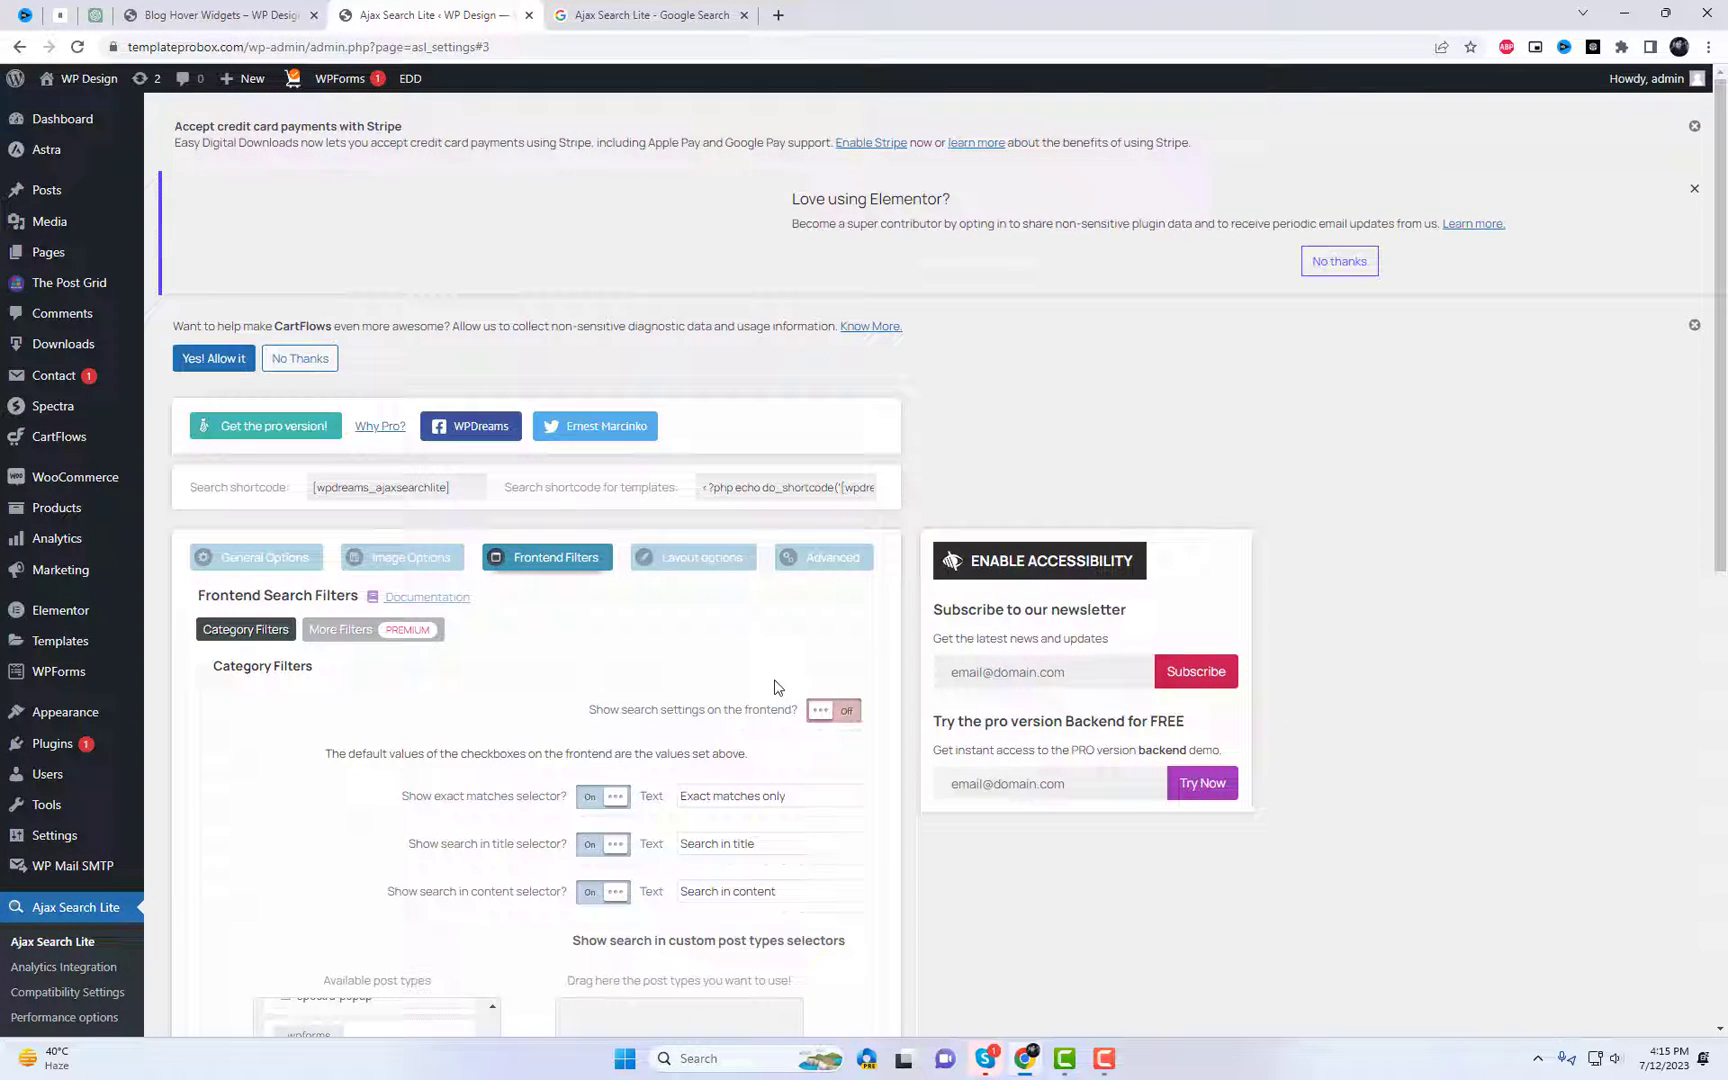
Preview the Curvy Blue, Underline White and Simple Grey search box themes in Layout options.
{"action": "left_click", "coordinate": [709, 566]}
{"action": "scroll", "coordinate": [900, 700], "scroll_direction": "down", "scroll_amount": 2}
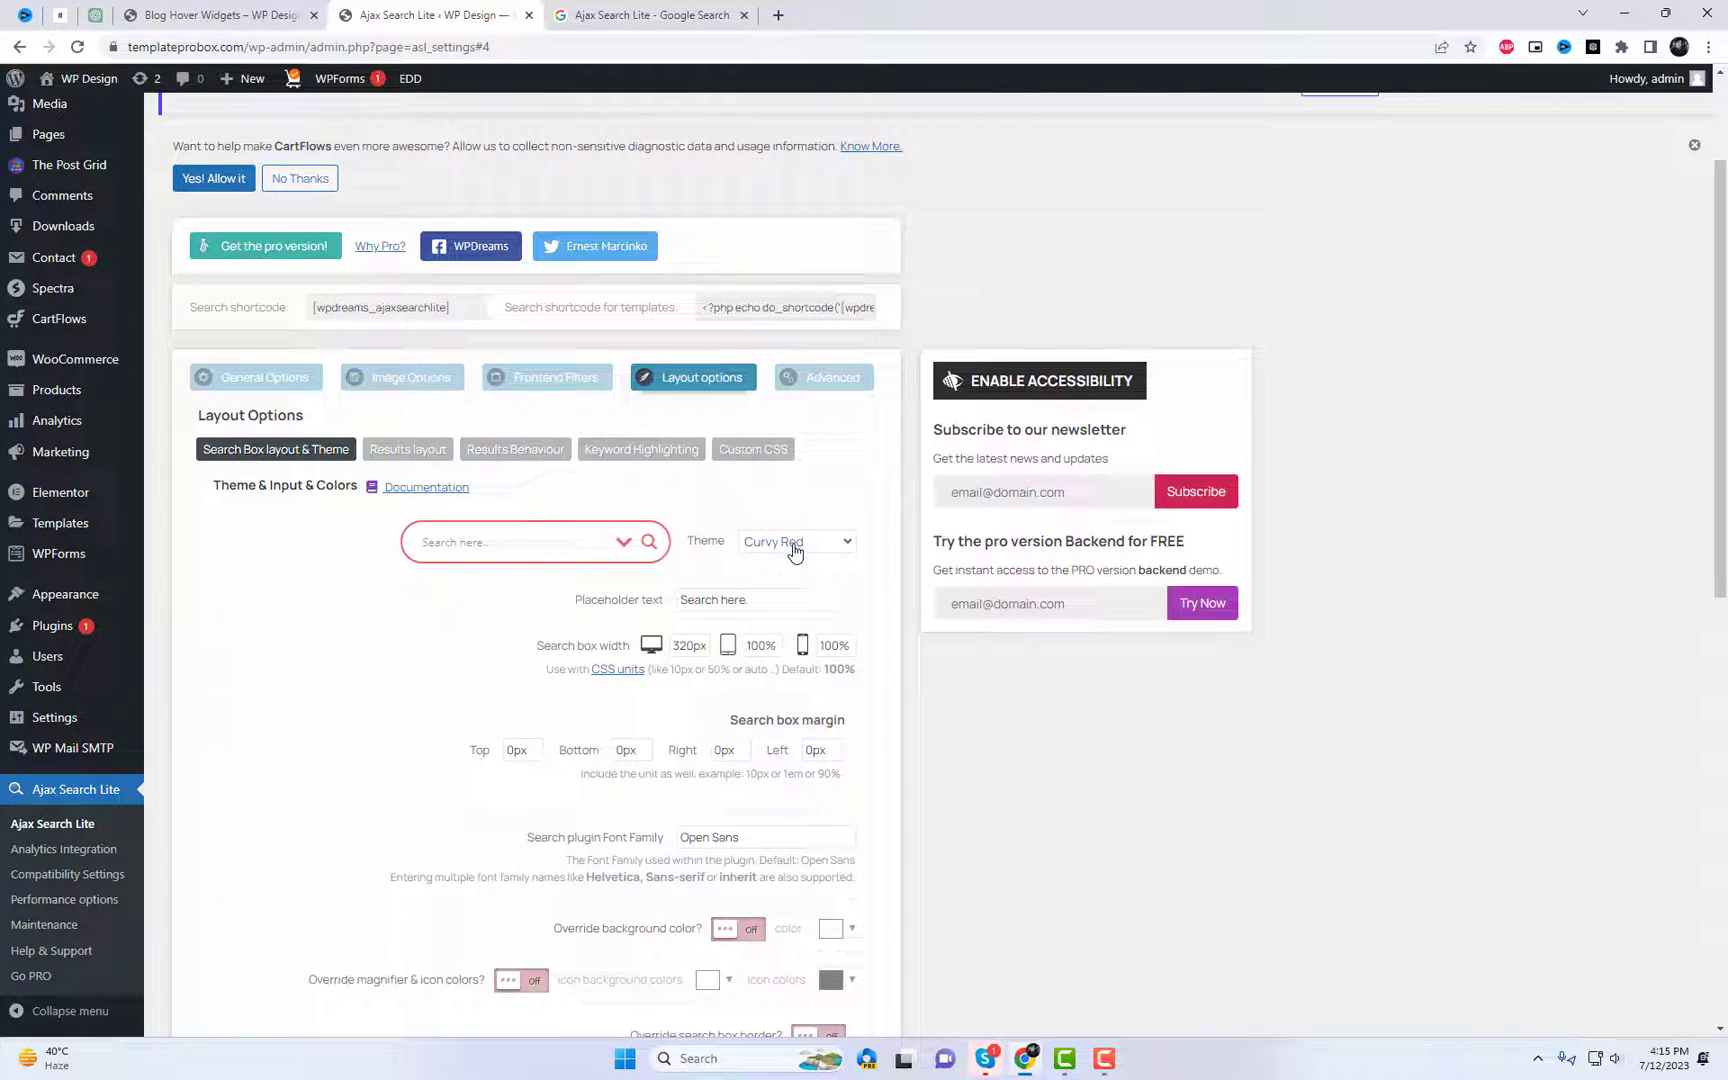
{"action": "left_click", "coordinate": [800, 541]}
{"action": "left_click", "coordinate": [789, 665]}
{"action": "left_click", "coordinate": [792, 557]}
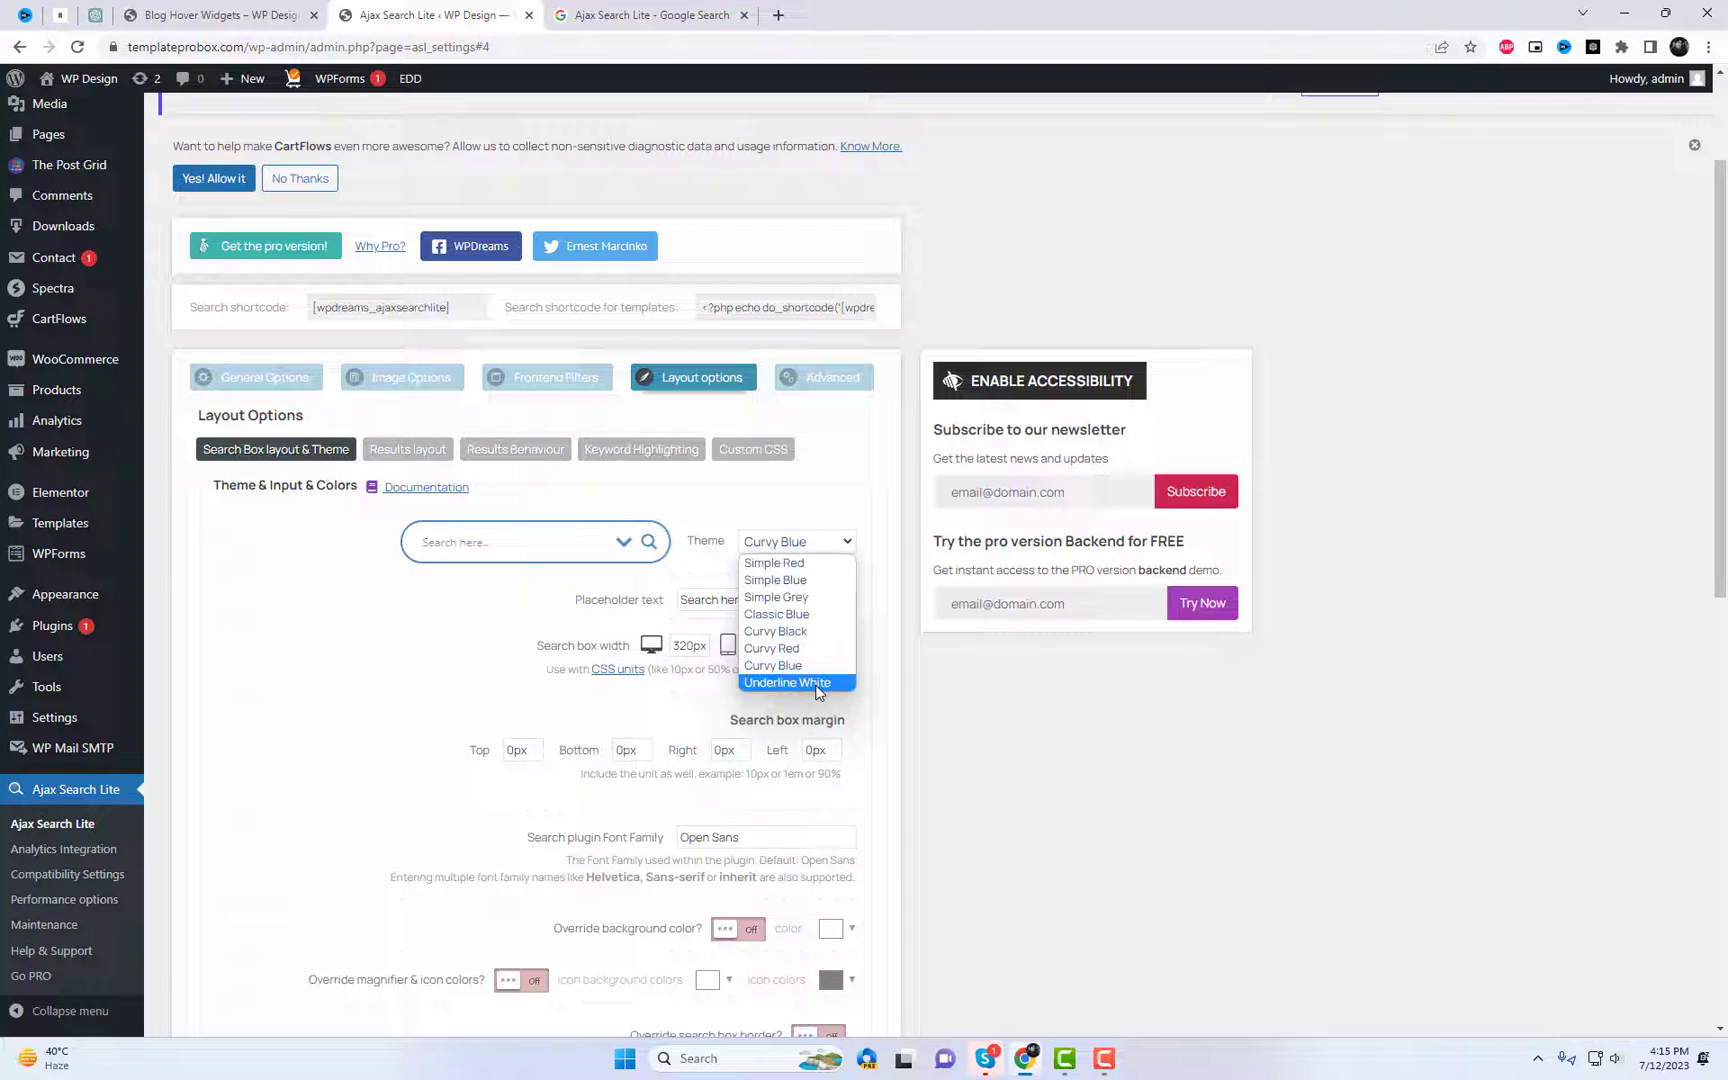
{"action": "left_click", "coordinate": [808, 682]}
{"action": "left_click", "coordinate": [792, 559]}
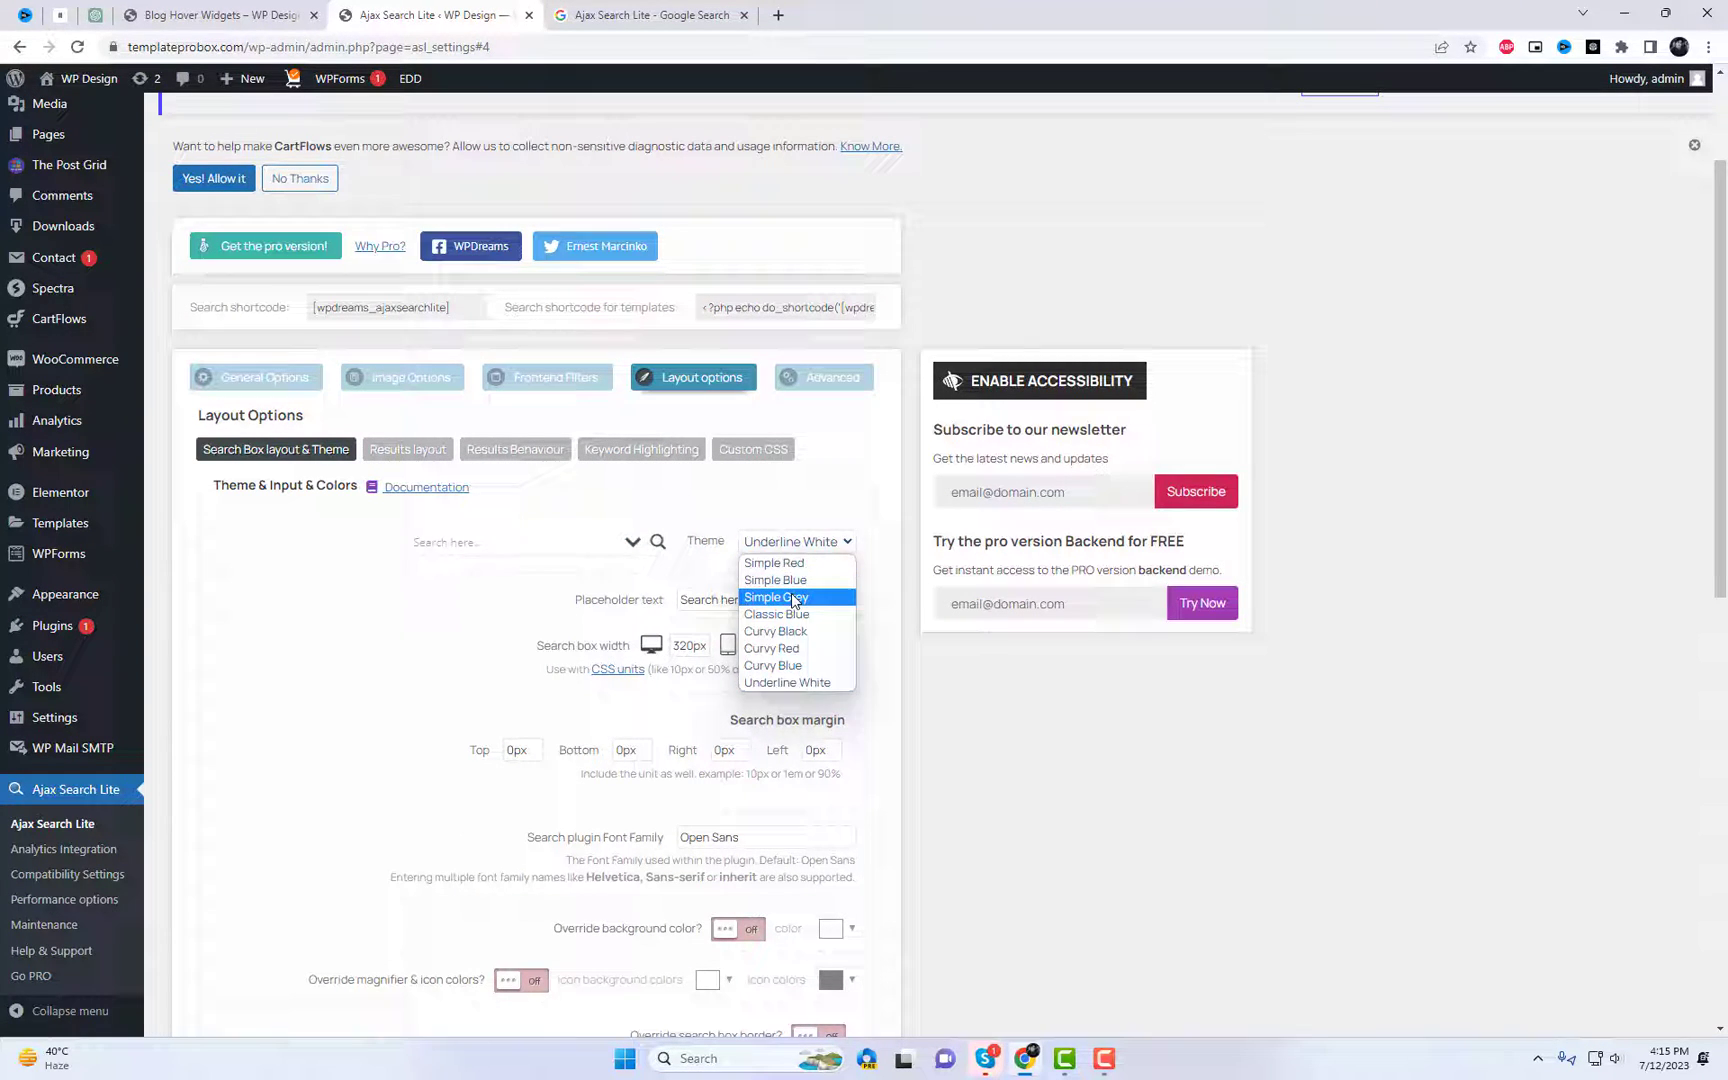
{"action": "left_click", "coordinate": [795, 594]}
After trying Curvy Black, keep Curvy Red and set the desktop search box width to 350px.
{"action": "left_click", "coordinate": [795, 557]}
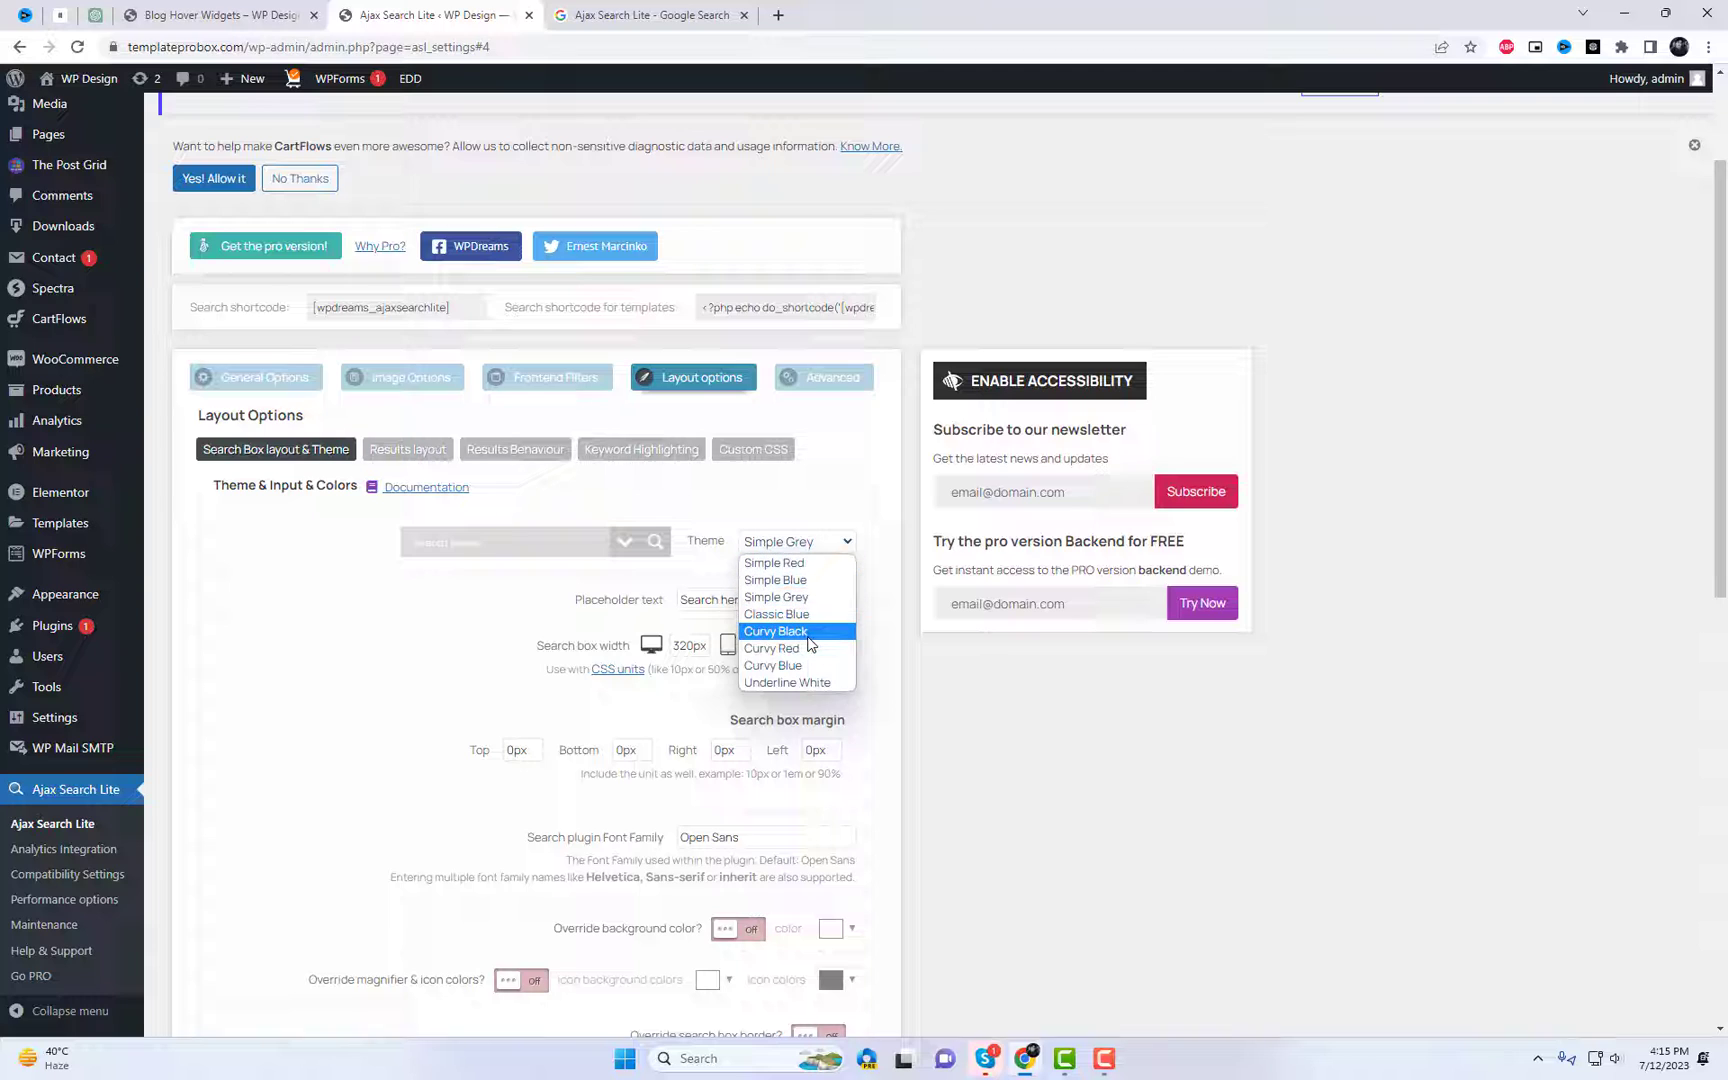
{"action": "left_click", "coordinate": [800, 630]}
{"action": "left_click", "coordinate": [806, 562]}
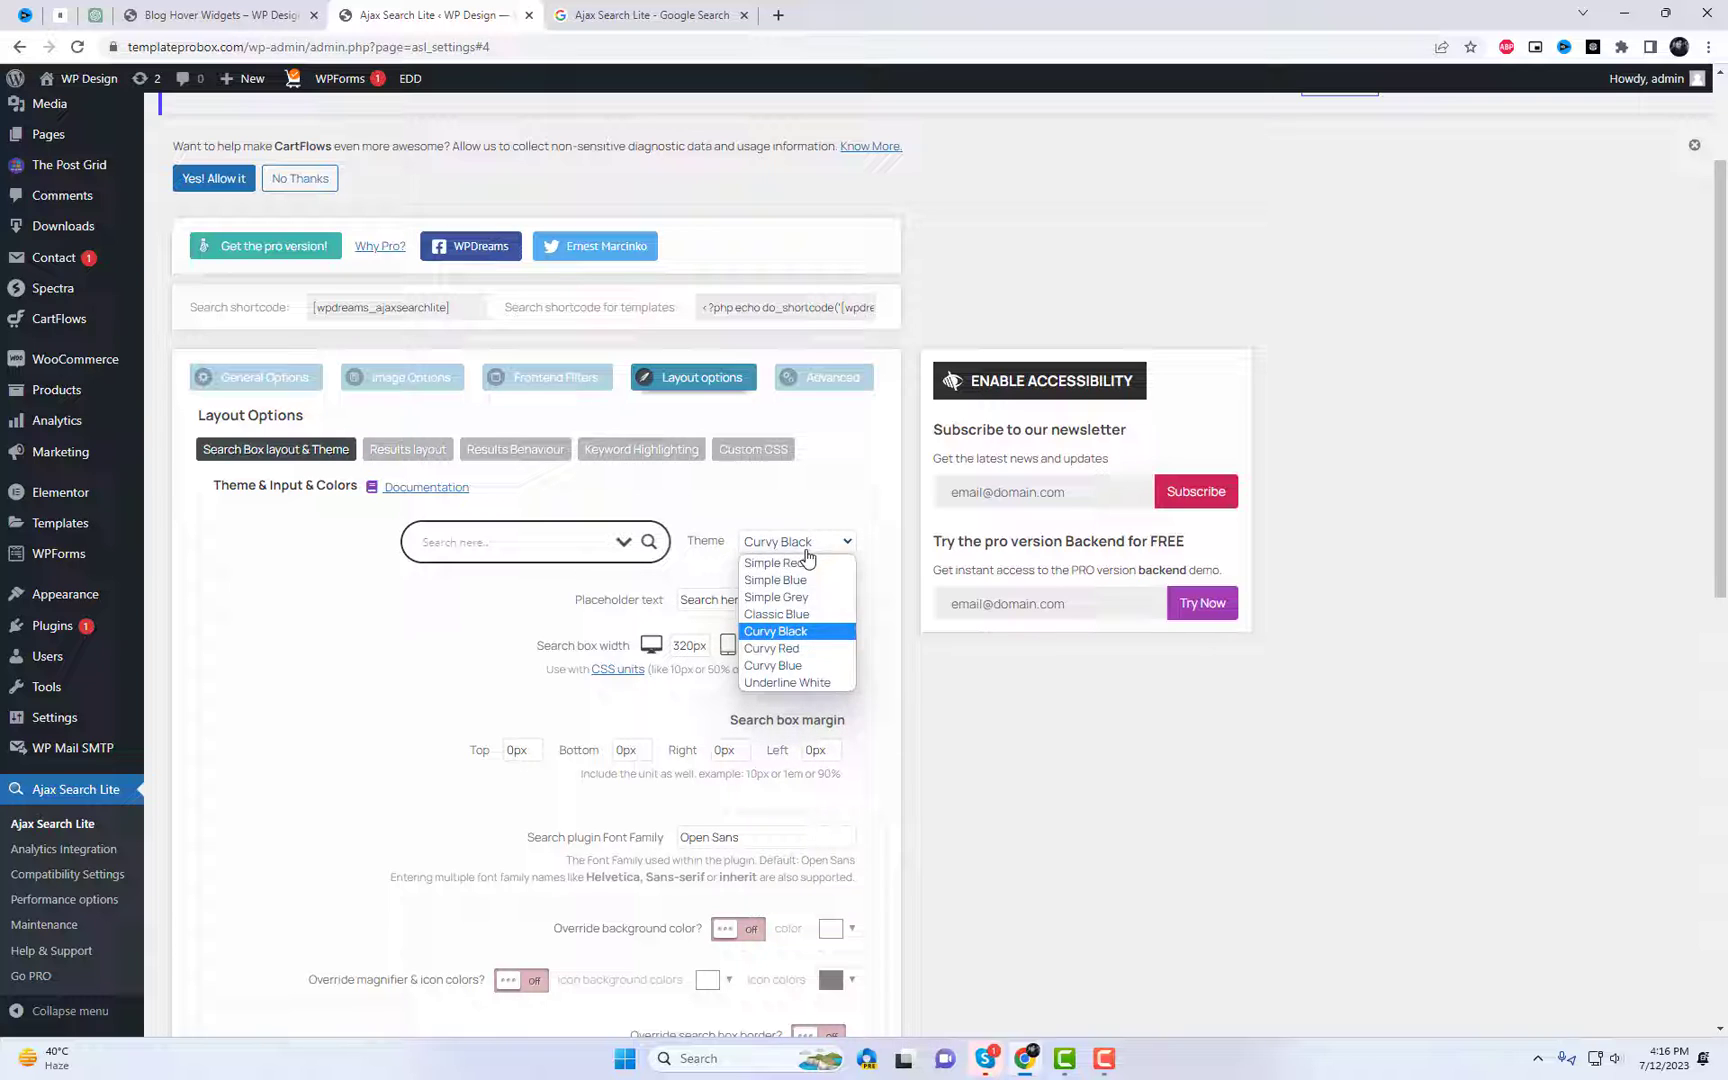
{"action": "left_click", "coordinate": [808, 652]}
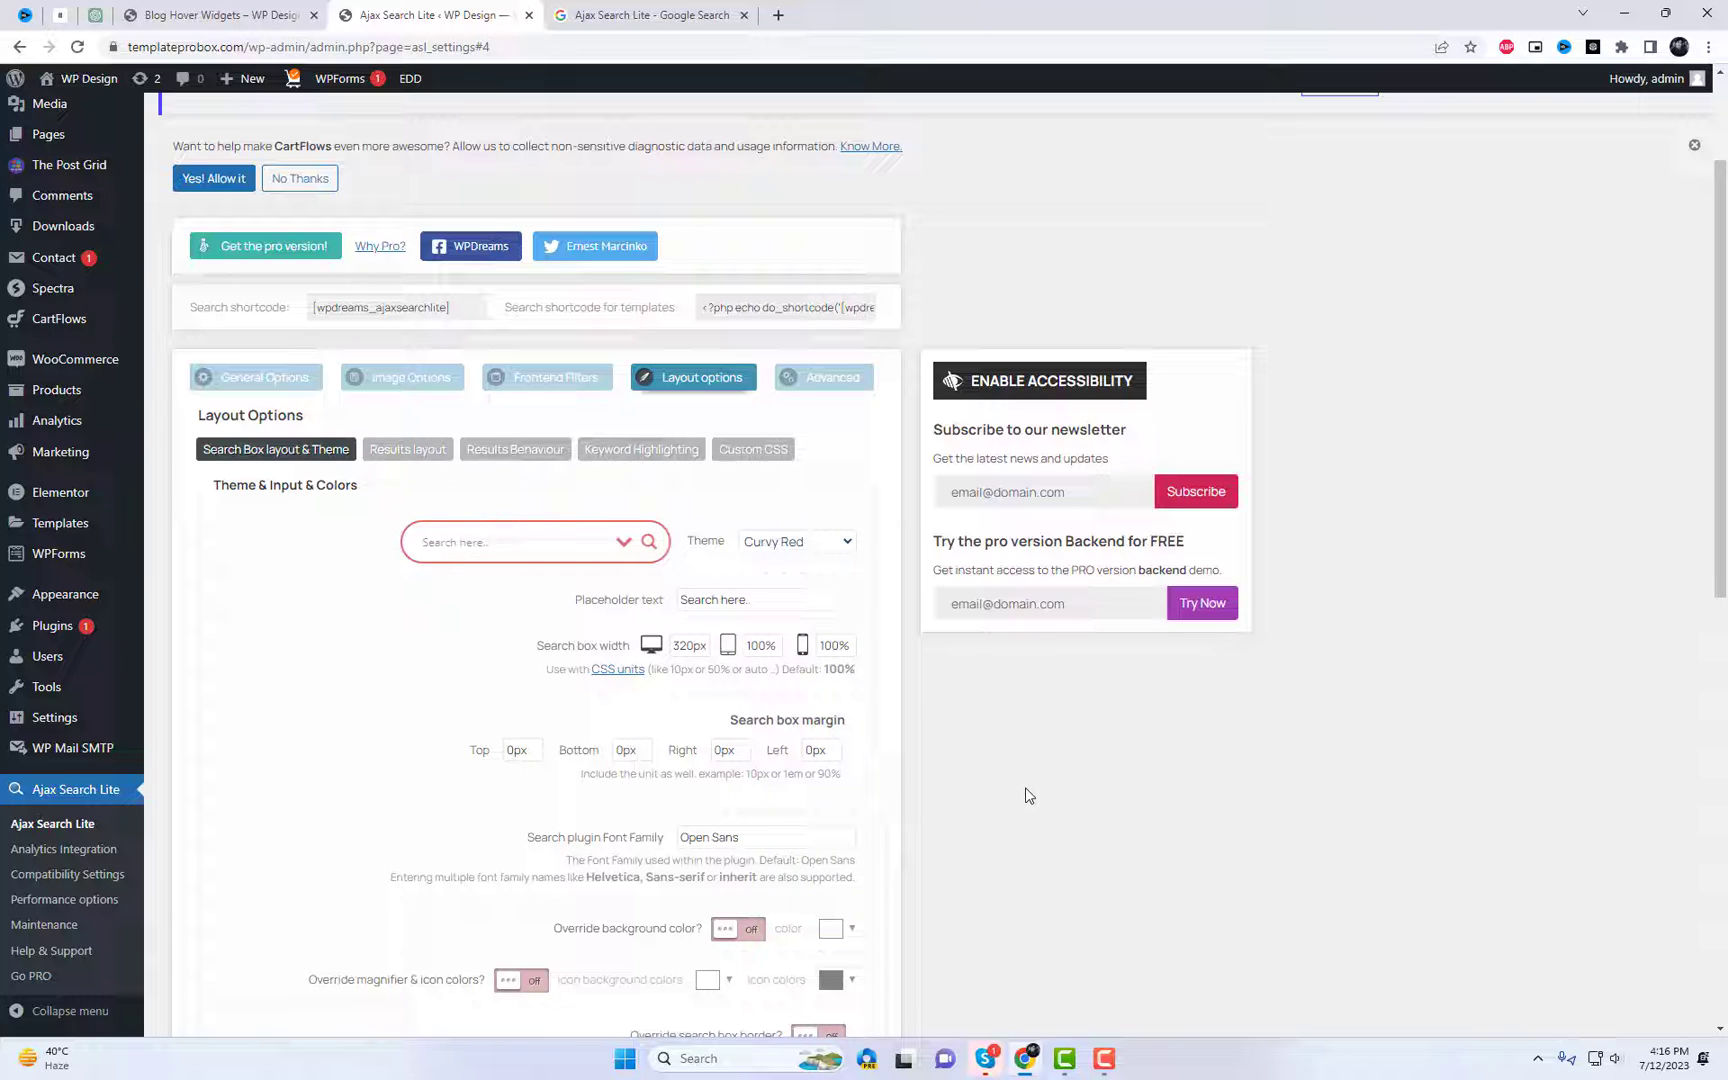
{"action": "left_click_drag", "start_coordinate": [676, 645], "coordinate": [650, 652]}
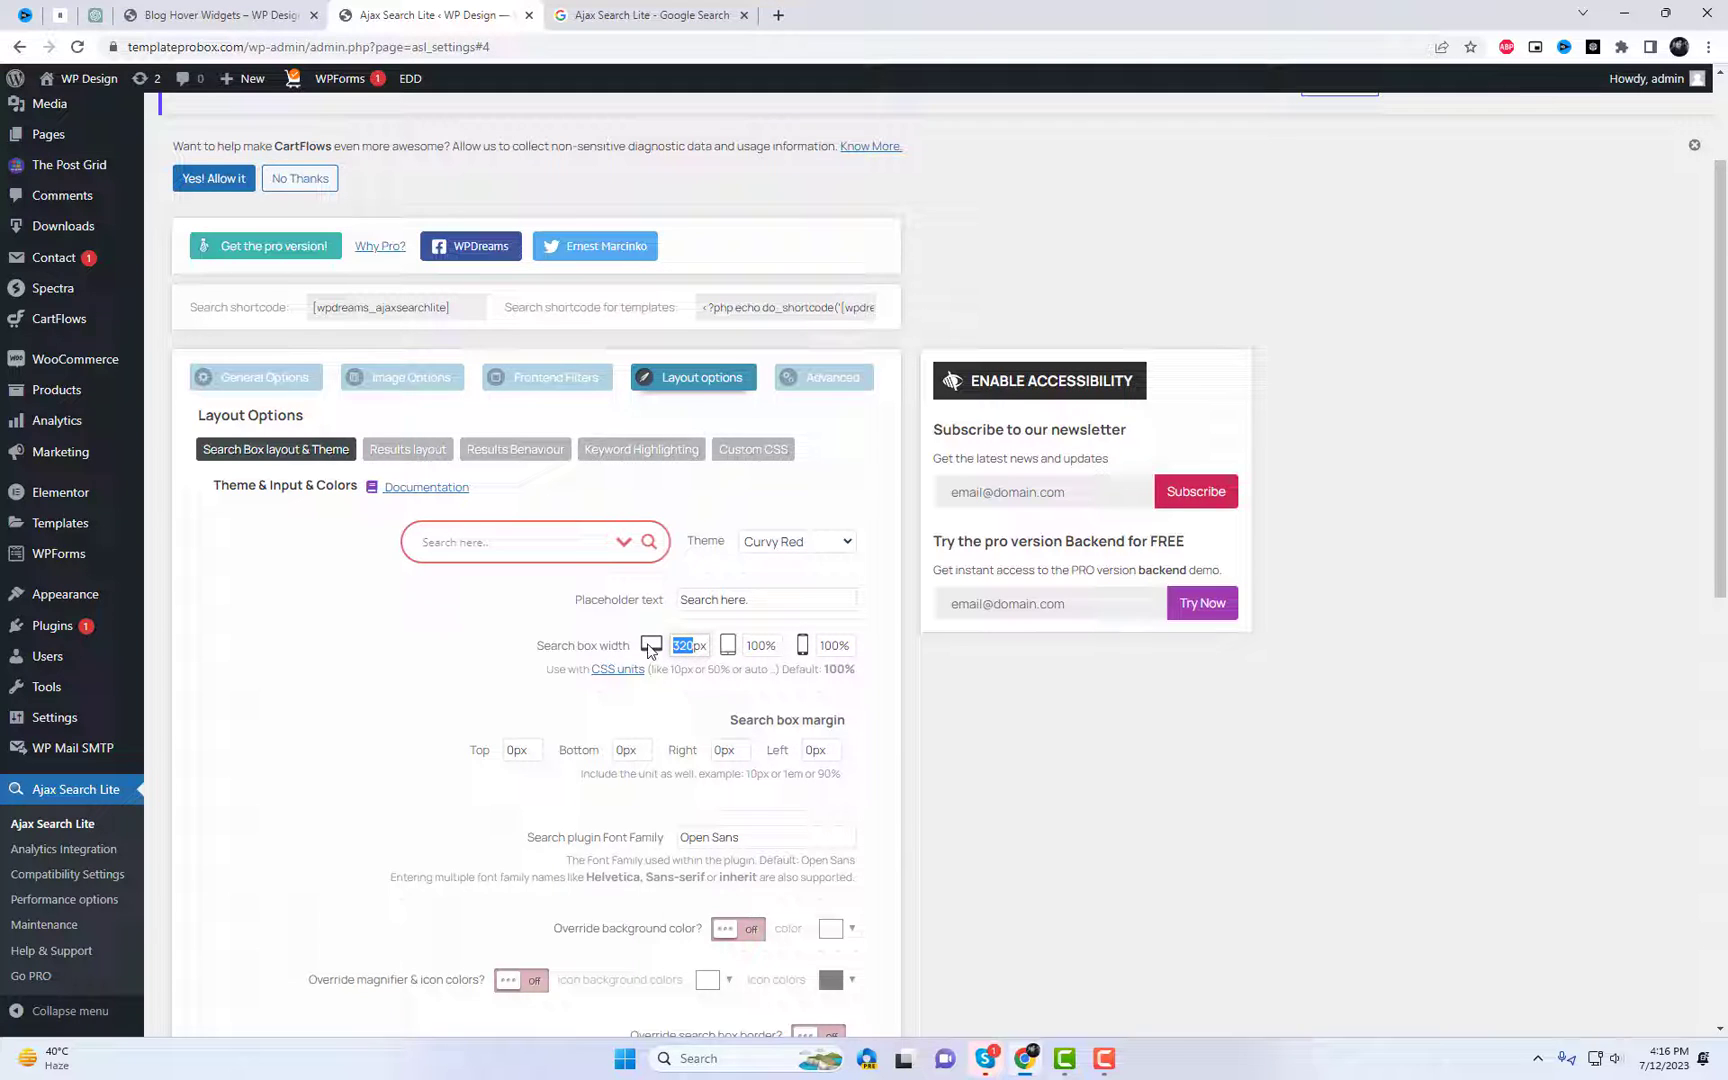
{"action": "type", "text": "350"}
In Results layout, try right snapping but keep results snapped to the left side.
{"action": "left_click", "coordinate": [430, 455]}
{"action": "left_click", "coordinate": [812, 540]}
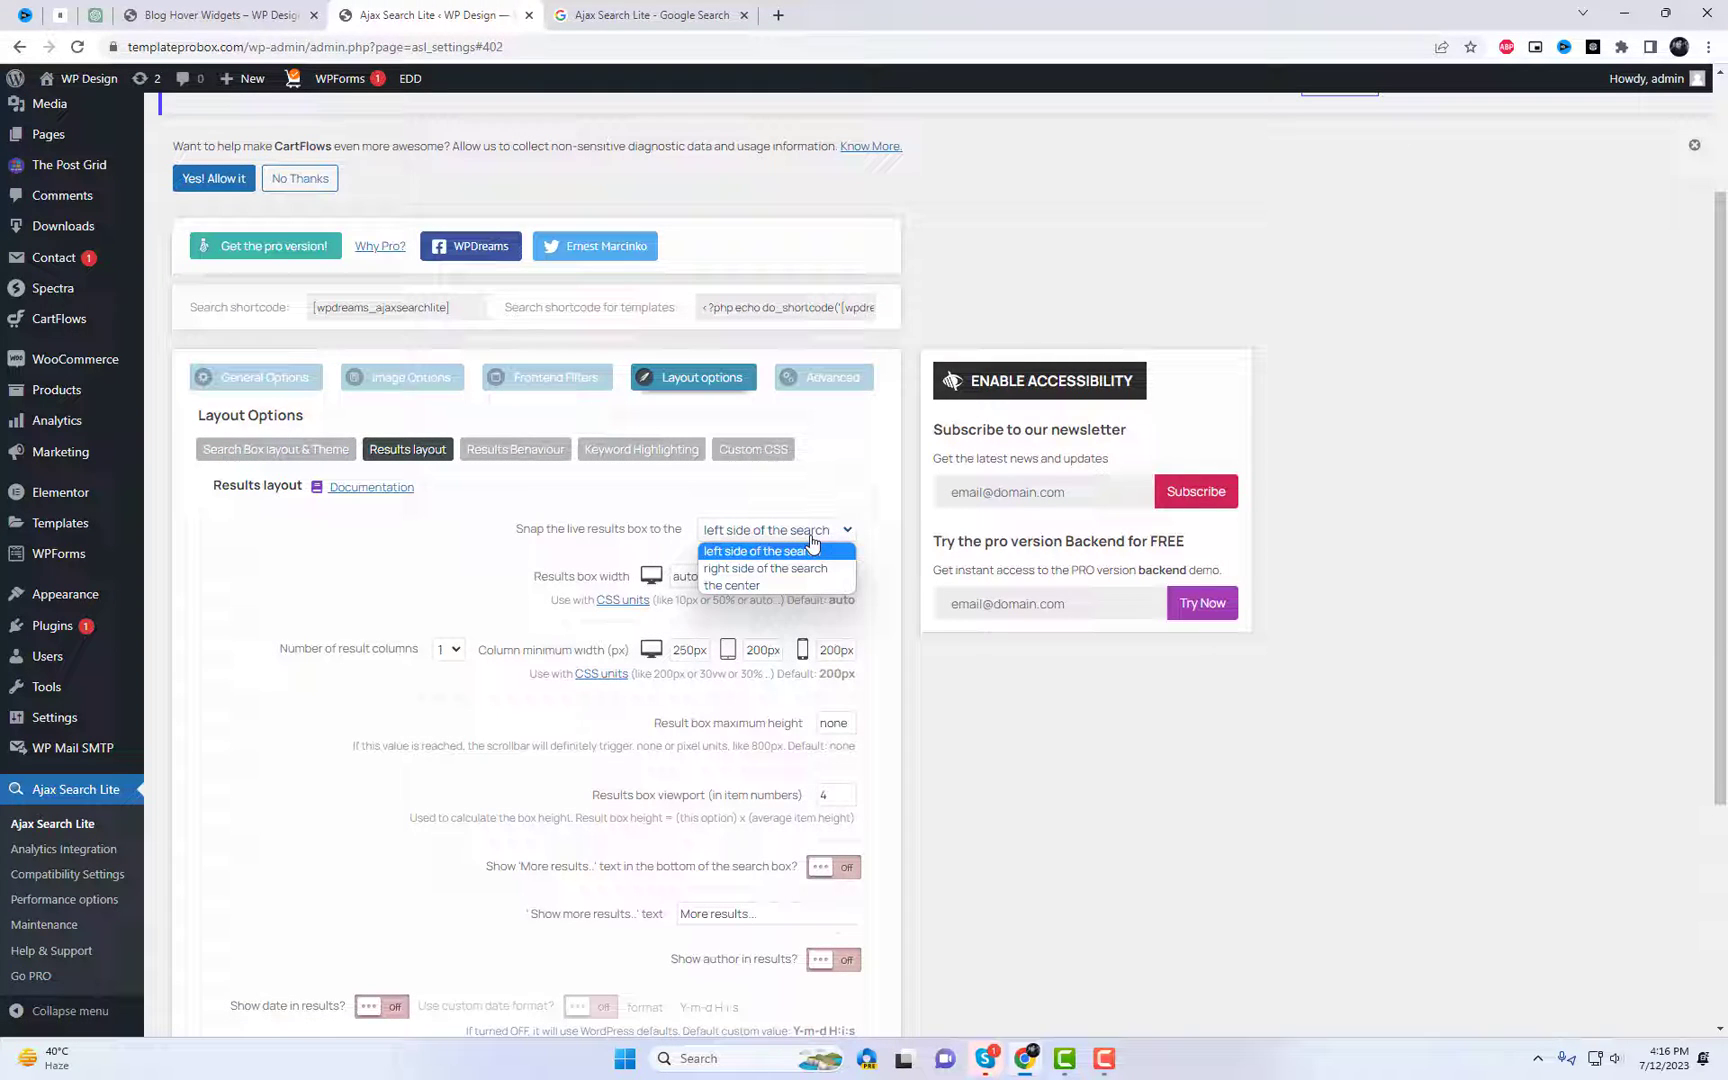
{"action": "left_click", "coordinate": [790, 568]}
{"action": "left_click", "coordinate": [806, 537]}
{"action": "left_click", "coordinate": [762, 551]}
Save the Ajax Search Lite options and select the shortcode text.
{"action": "scroll", "coordinate": [1076, 784], "scroll_direction": "down", "scroll_amount": 3}
{"action": "scroll", "coordinate": [1076, 784], "scroll_direction": "up", "scroll_amount": 3}
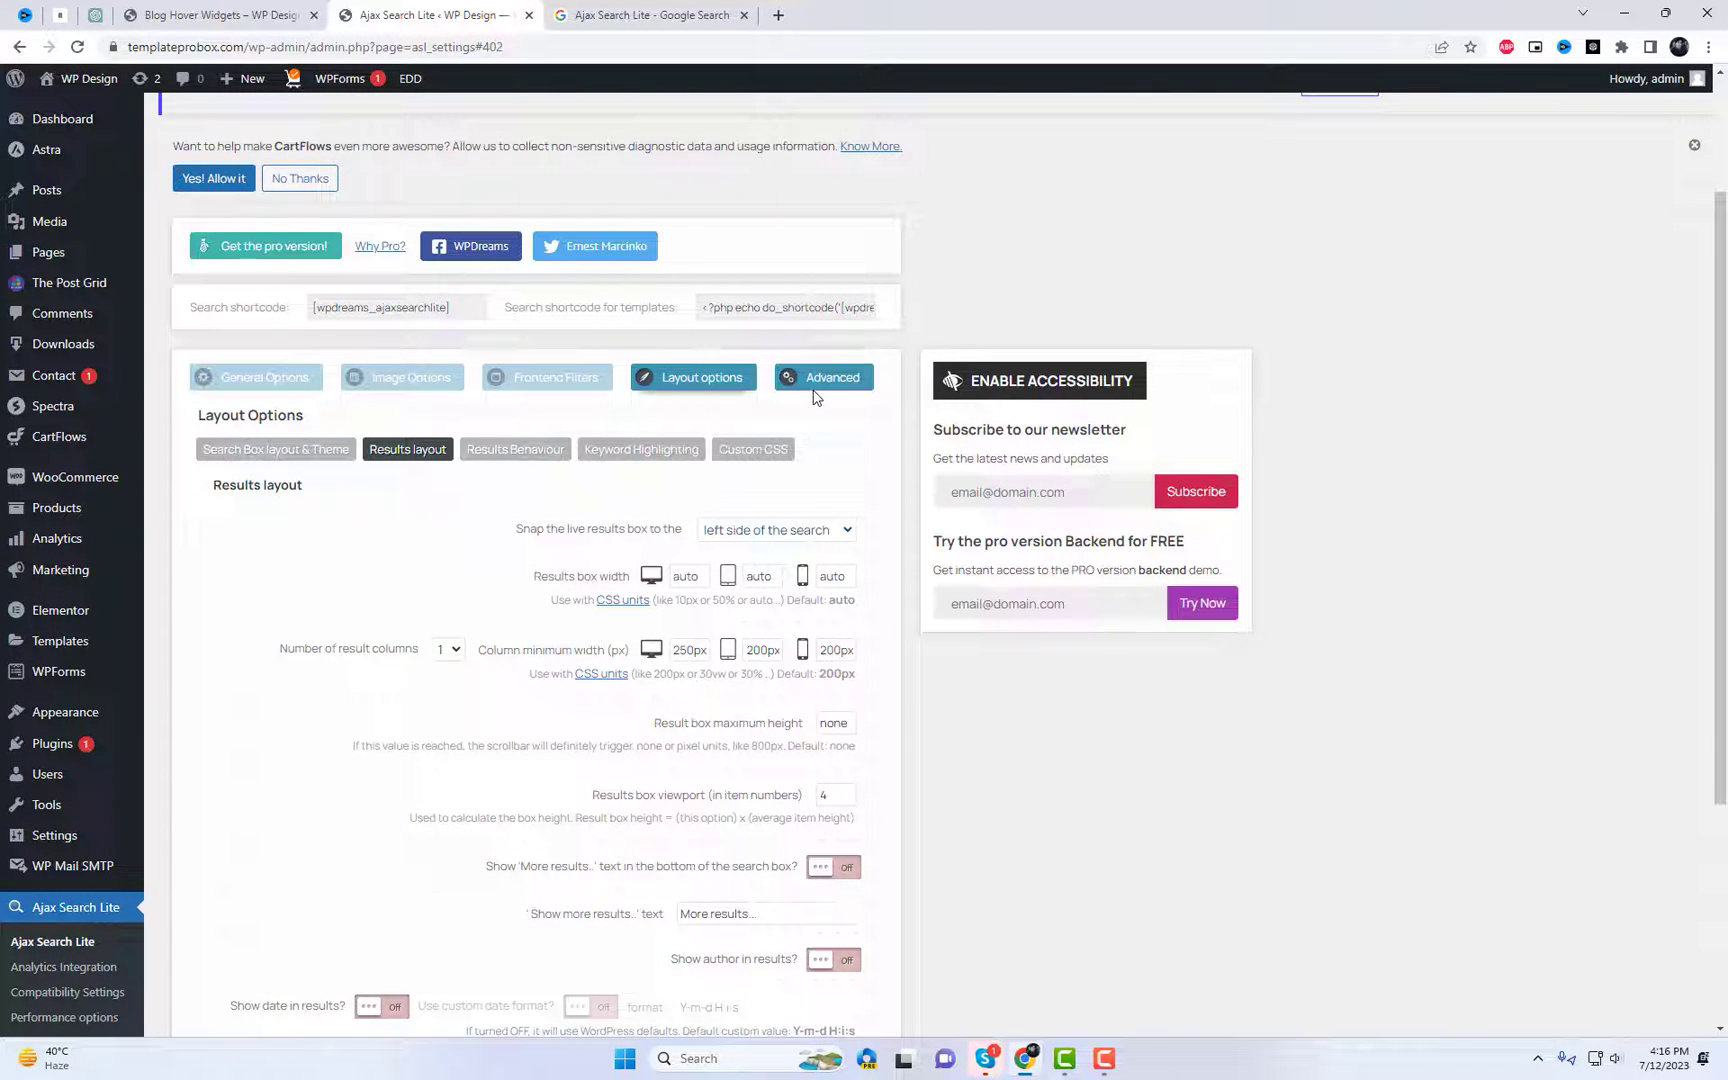
{"action": "scroll", "coordinate": [984, 482], "scroll_direction": "down", "scroll_amount": 4}
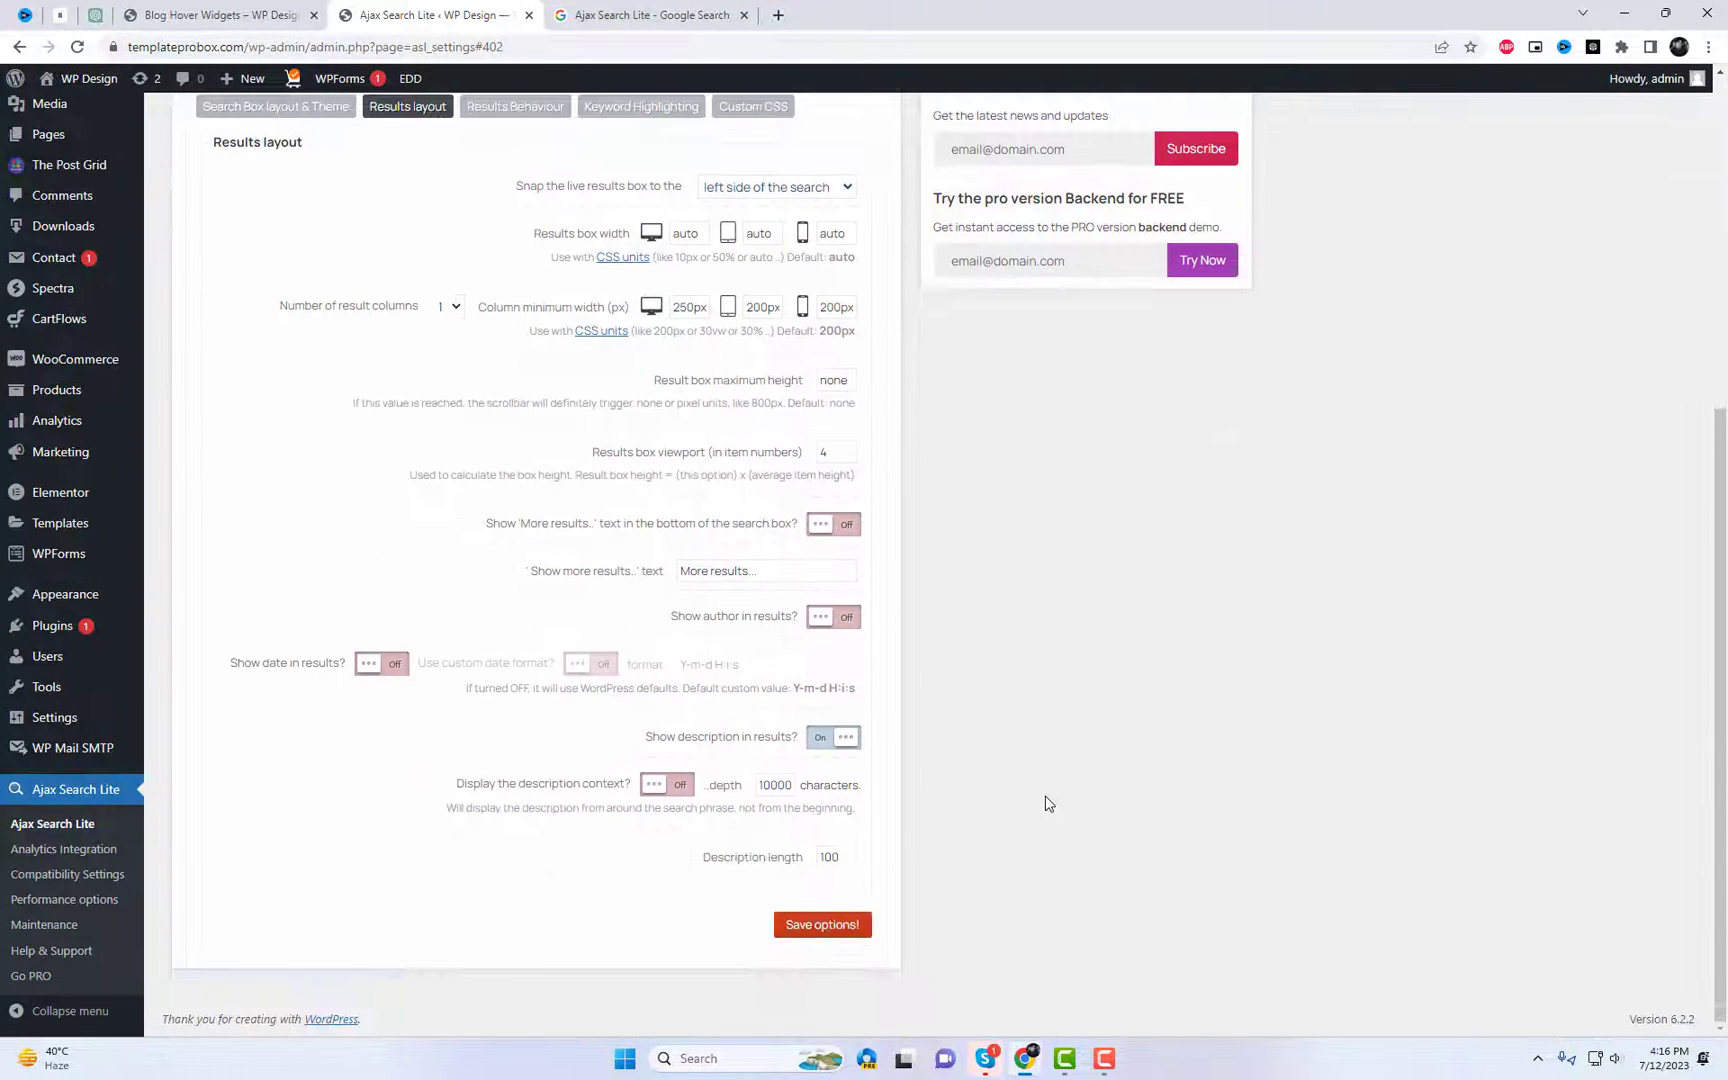
{"action": "left_click", "coordinate": [841, 926]}
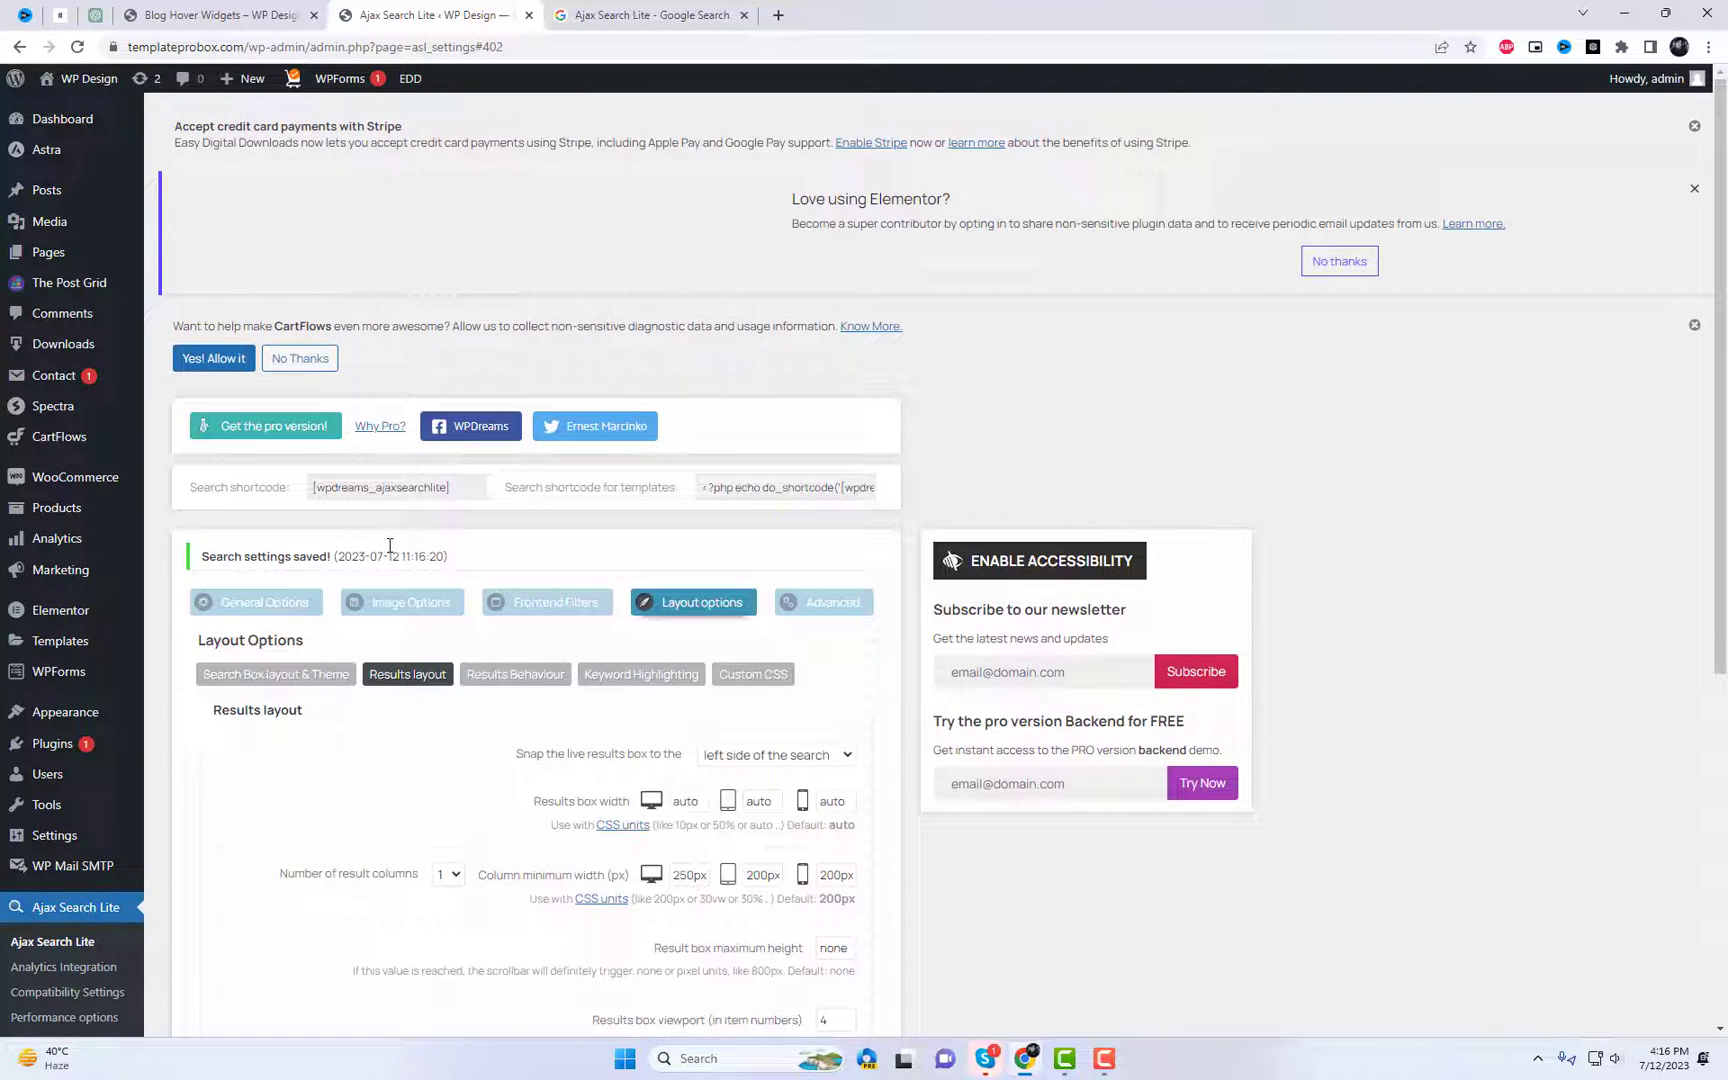
{"action": "left_click_drag", "start_coordinate": [456, 489], "coordinate": [331, 490]}
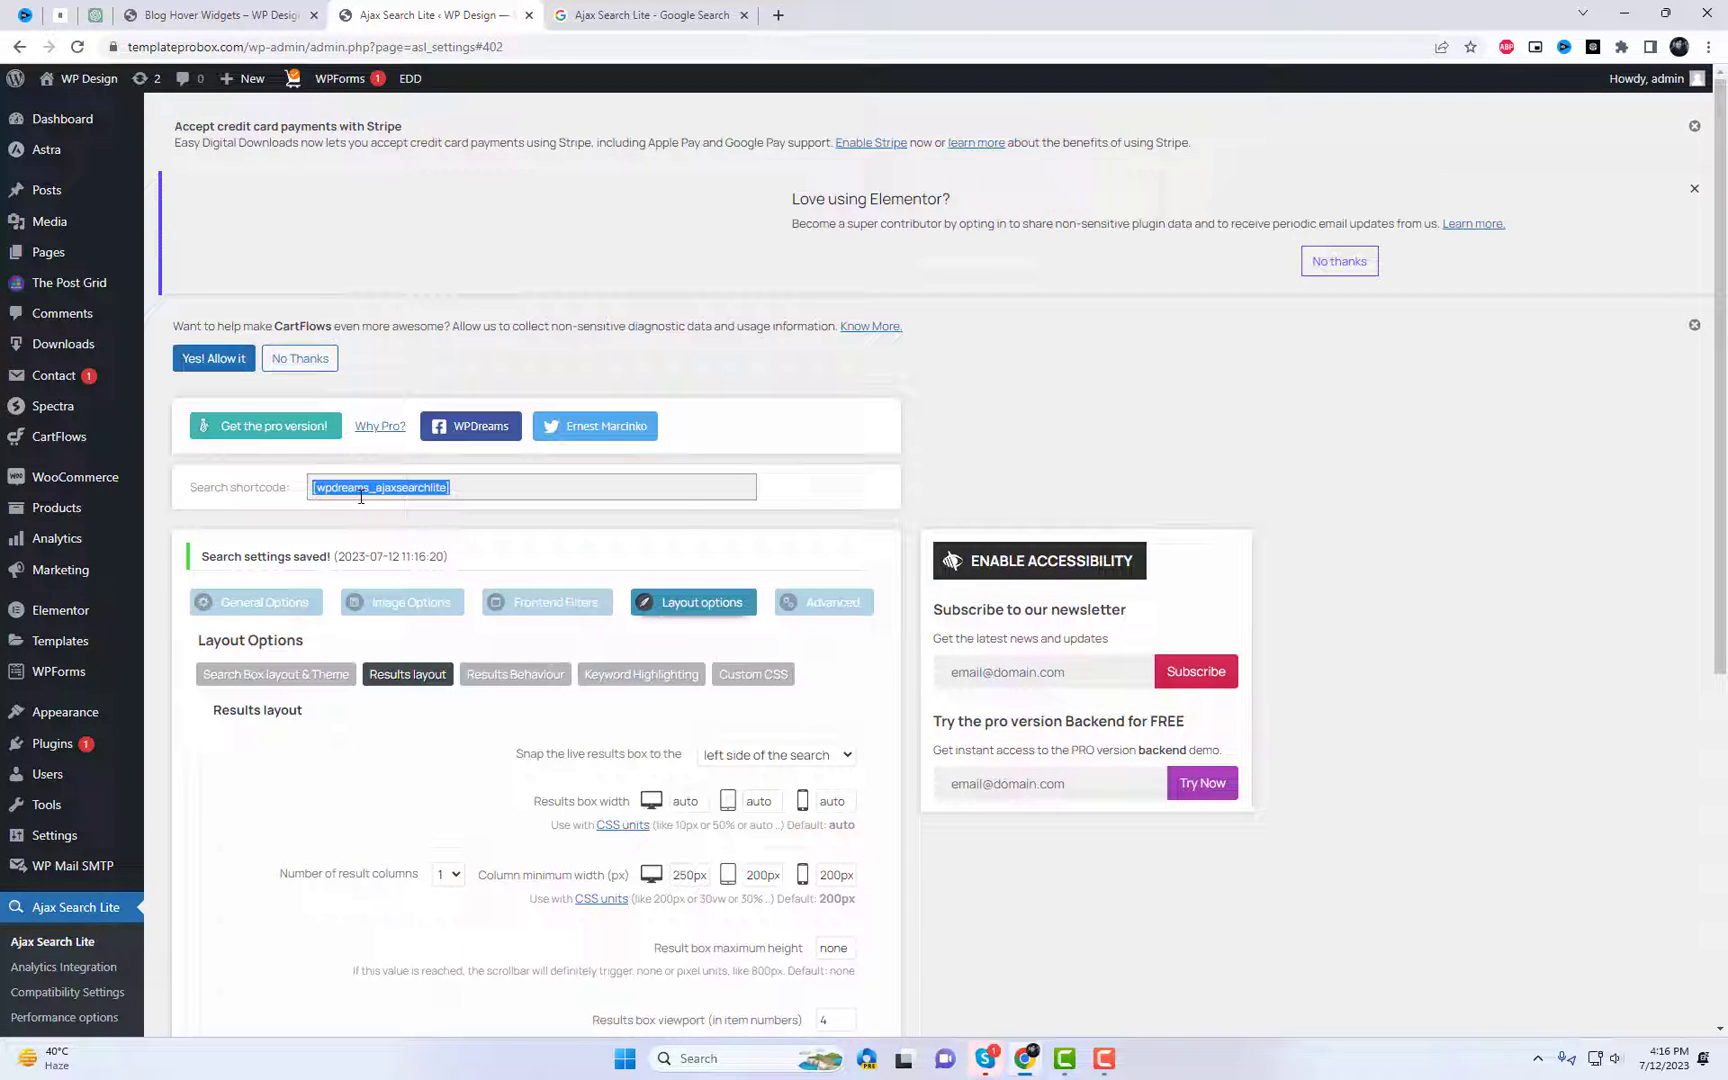
Copy the [wpdreams_ajaxsearchlite] shortcode and open Appearance > Menus in a new tab.
{"action": "right_click", "coordinate": [361, 497]}
{"action": "left_click", "coordinate": [413, 517]}
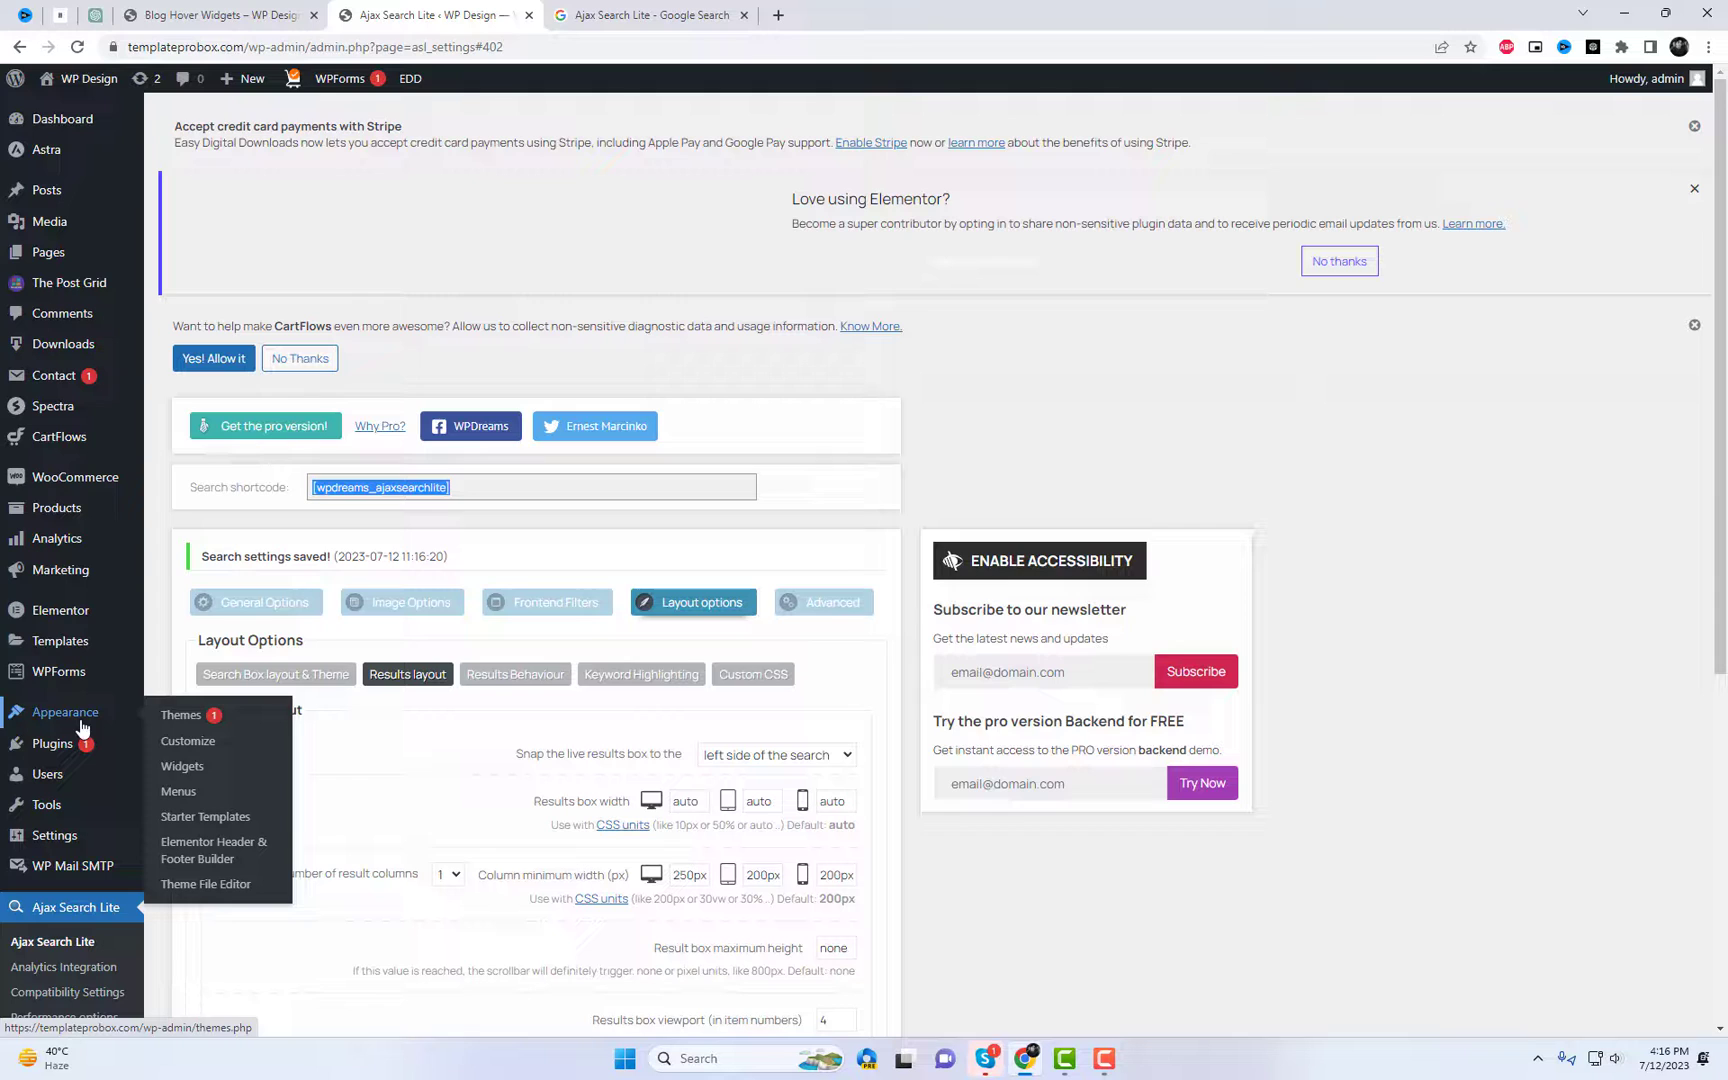
{"action": "right_click", "coordinate": [181, 792]}
{"action": "left_click", "coordinate": [240, 809]}
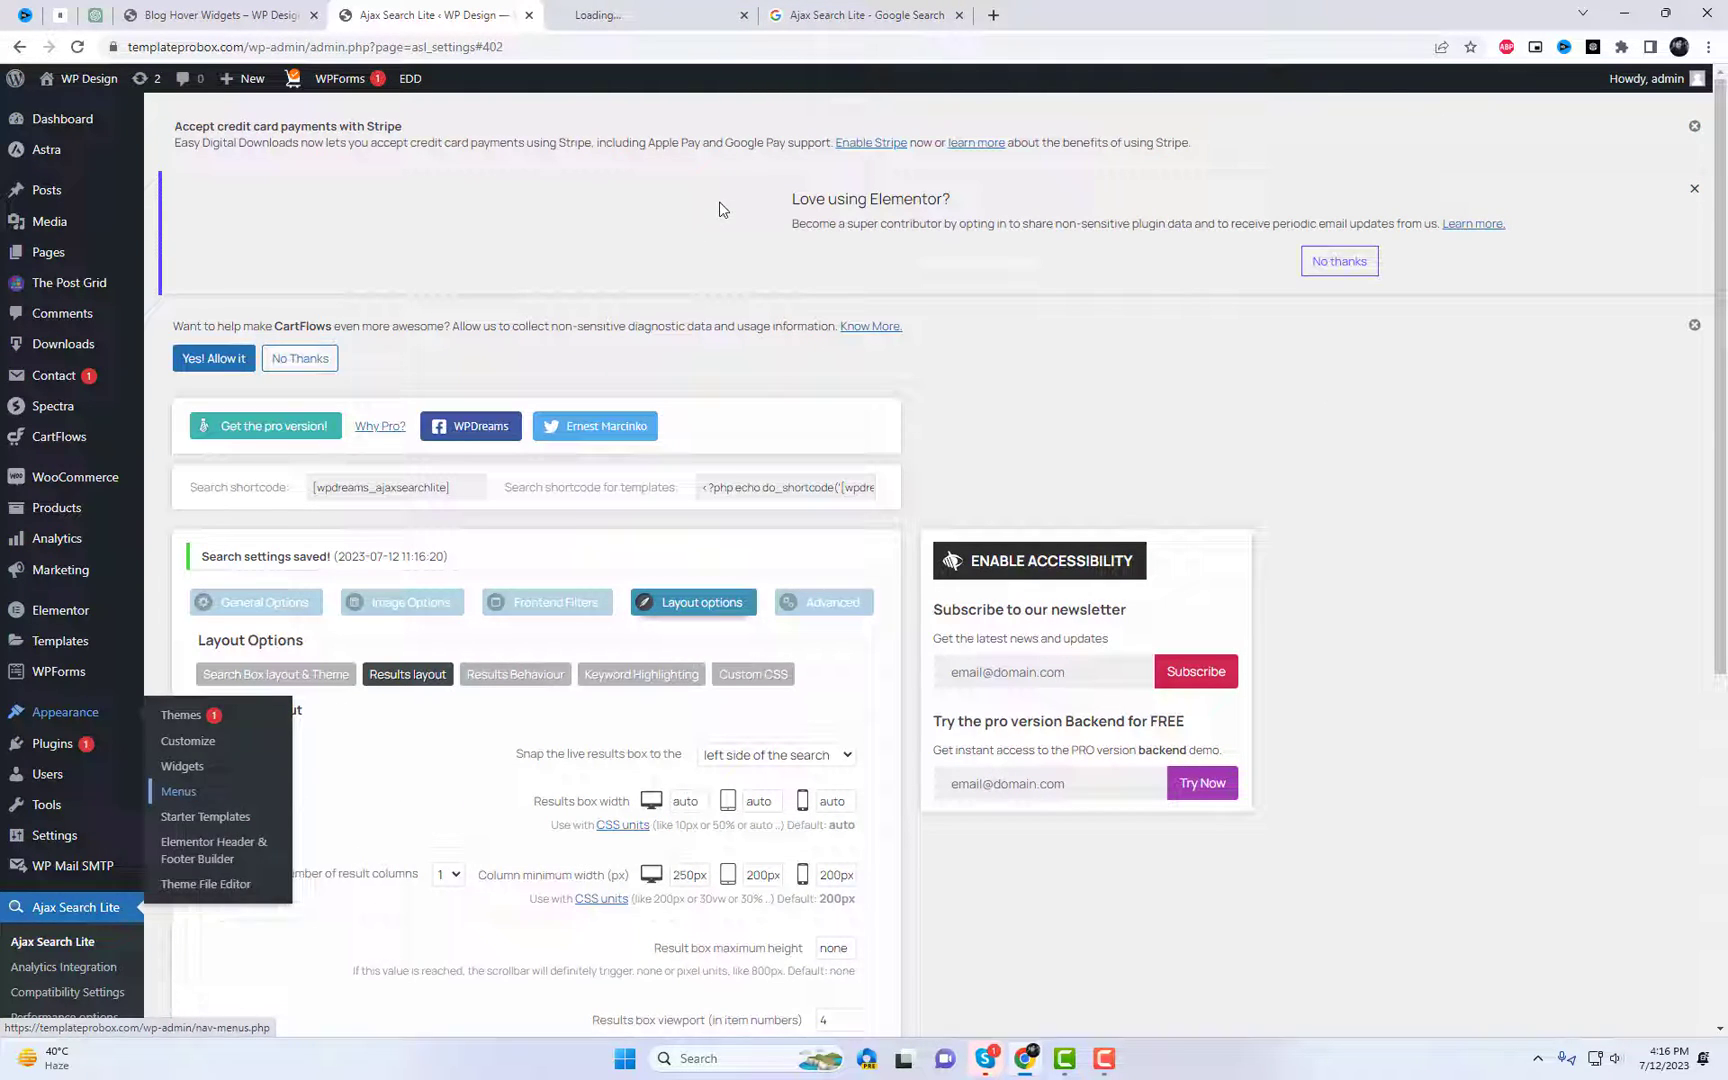
{"action": "key", "text": "ctrl+Tab"}
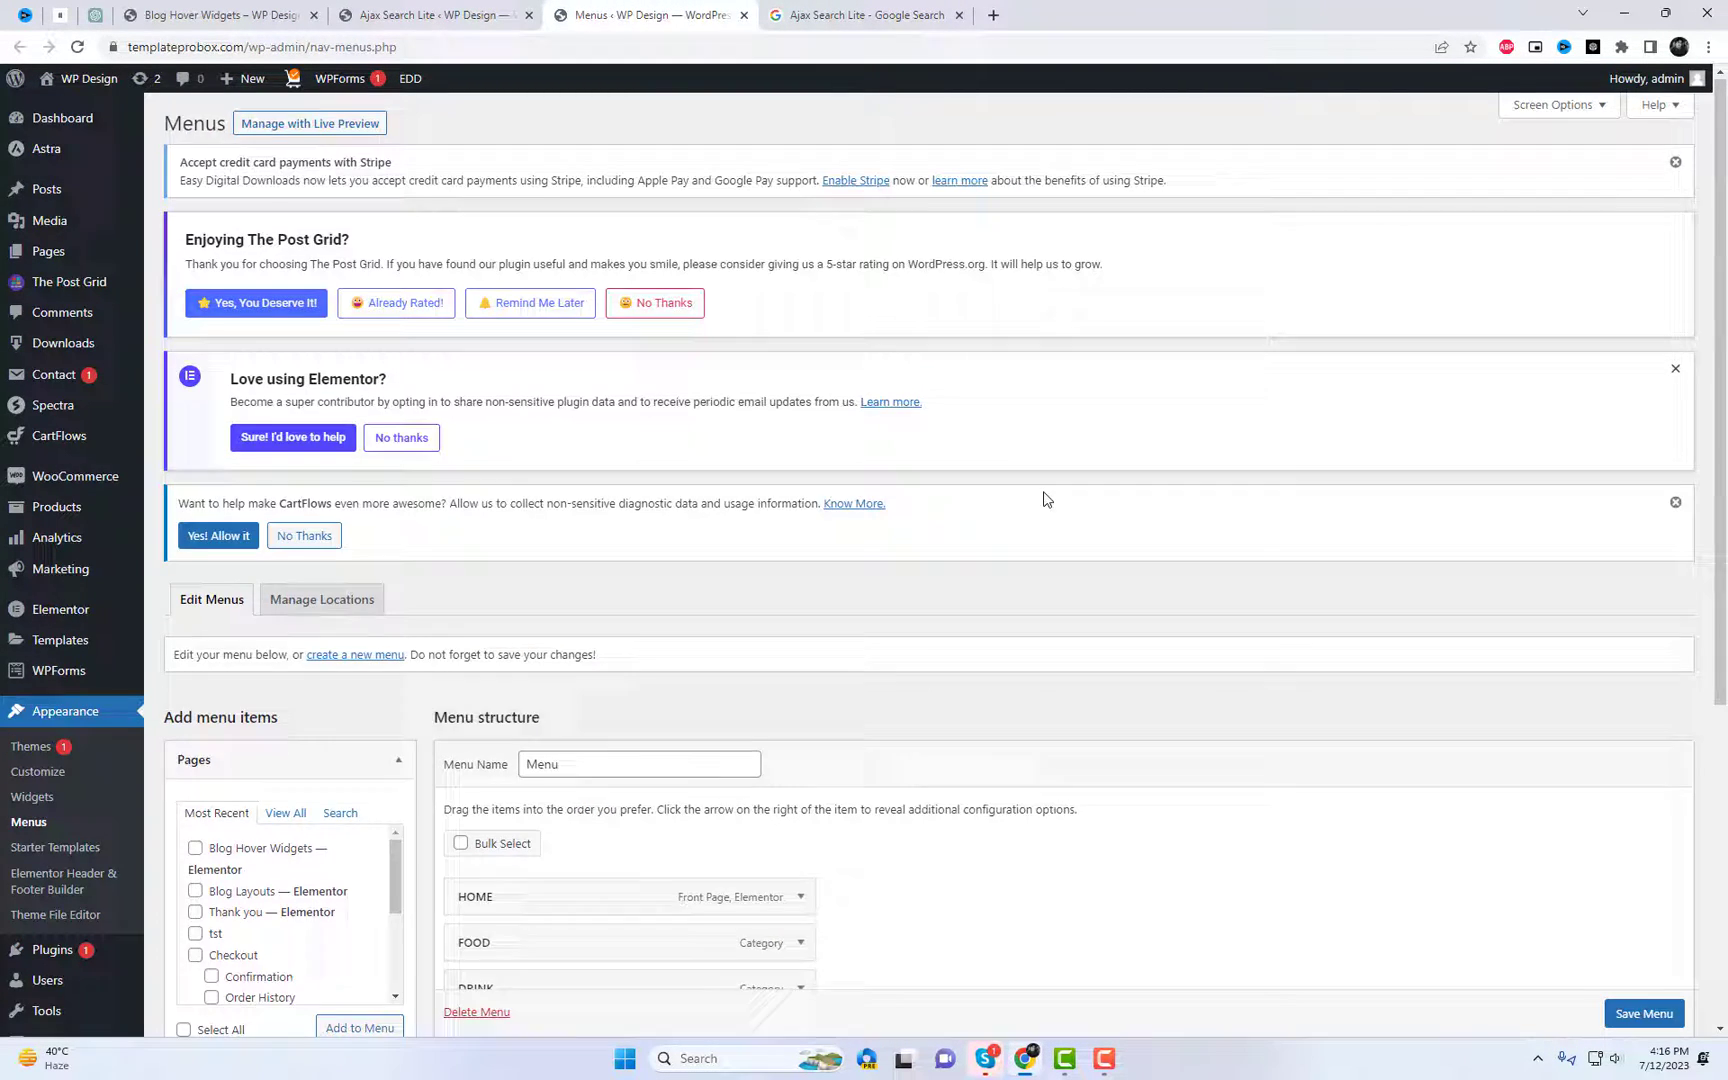
{"action": "scroll", "coordinate": [1045, 499], "scroll_direction": "down", "scroll_amount": 5}
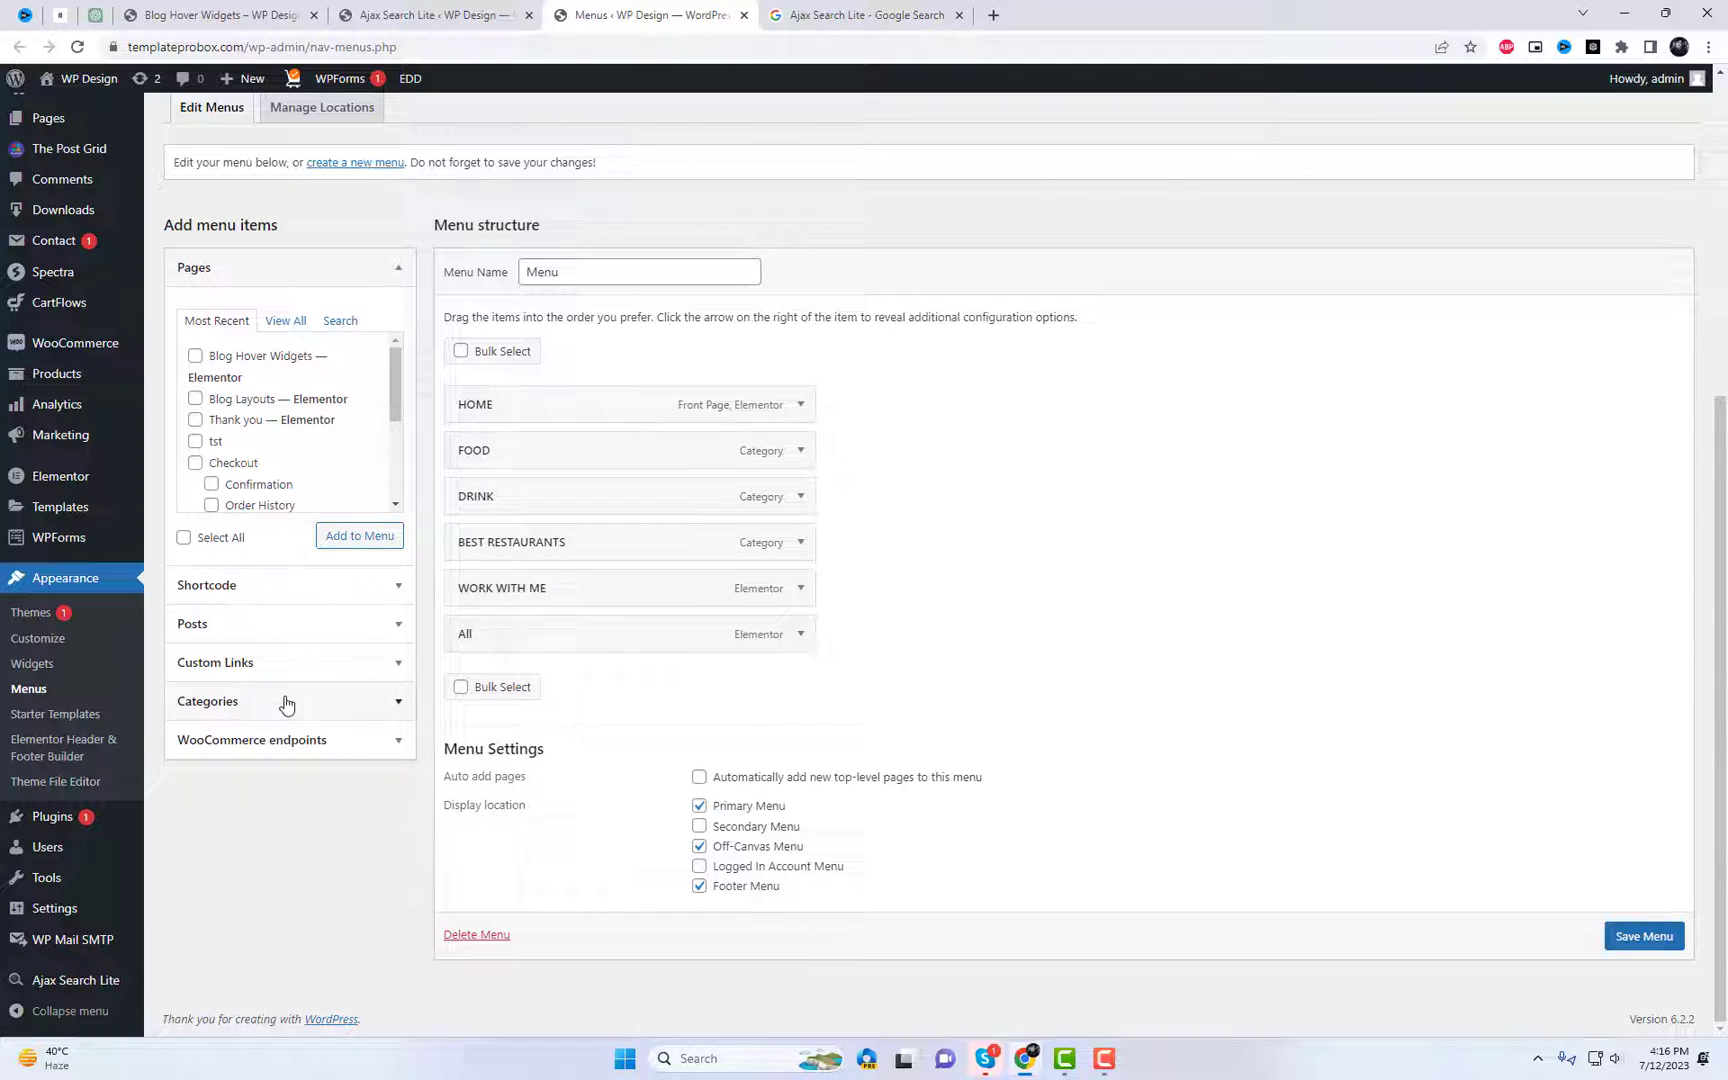
Paste the shortcode into the menu's Shortcode box, add it to the menu, and save.
{"action": "left_click", "coordinate": [312, 586]}
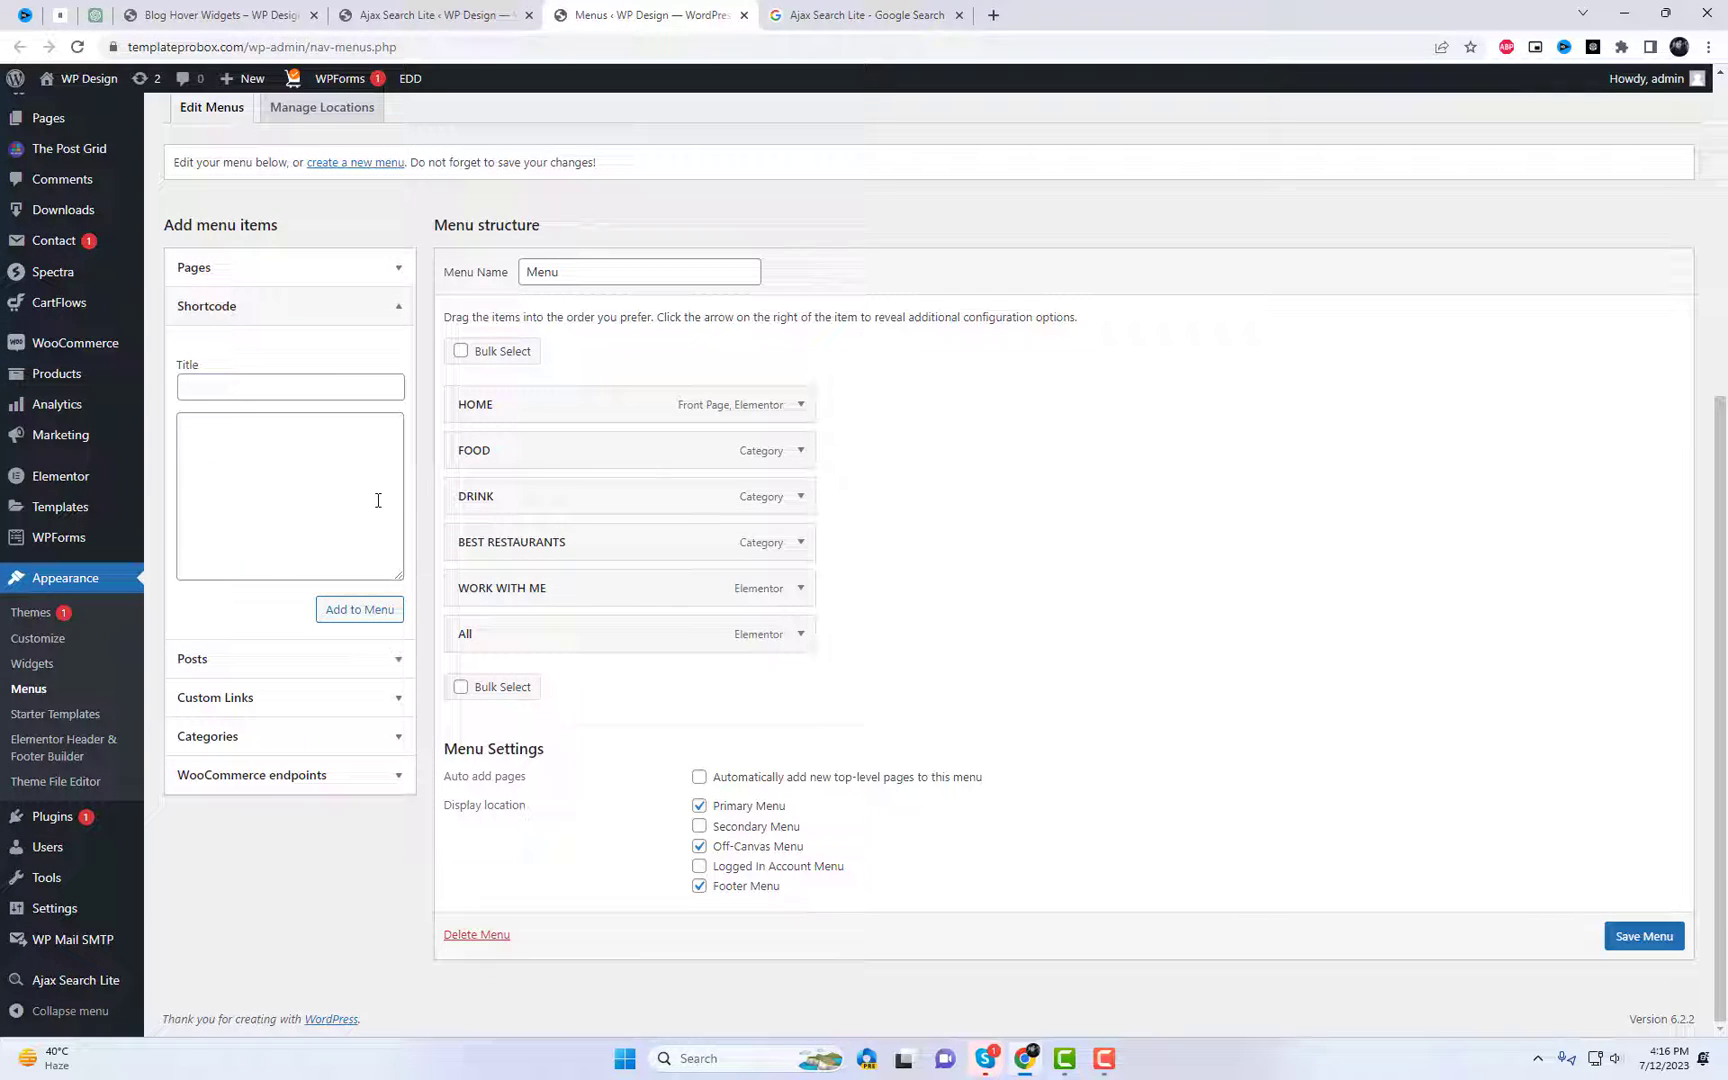
{"action": "left_click", "coordinate": [286, 484]}
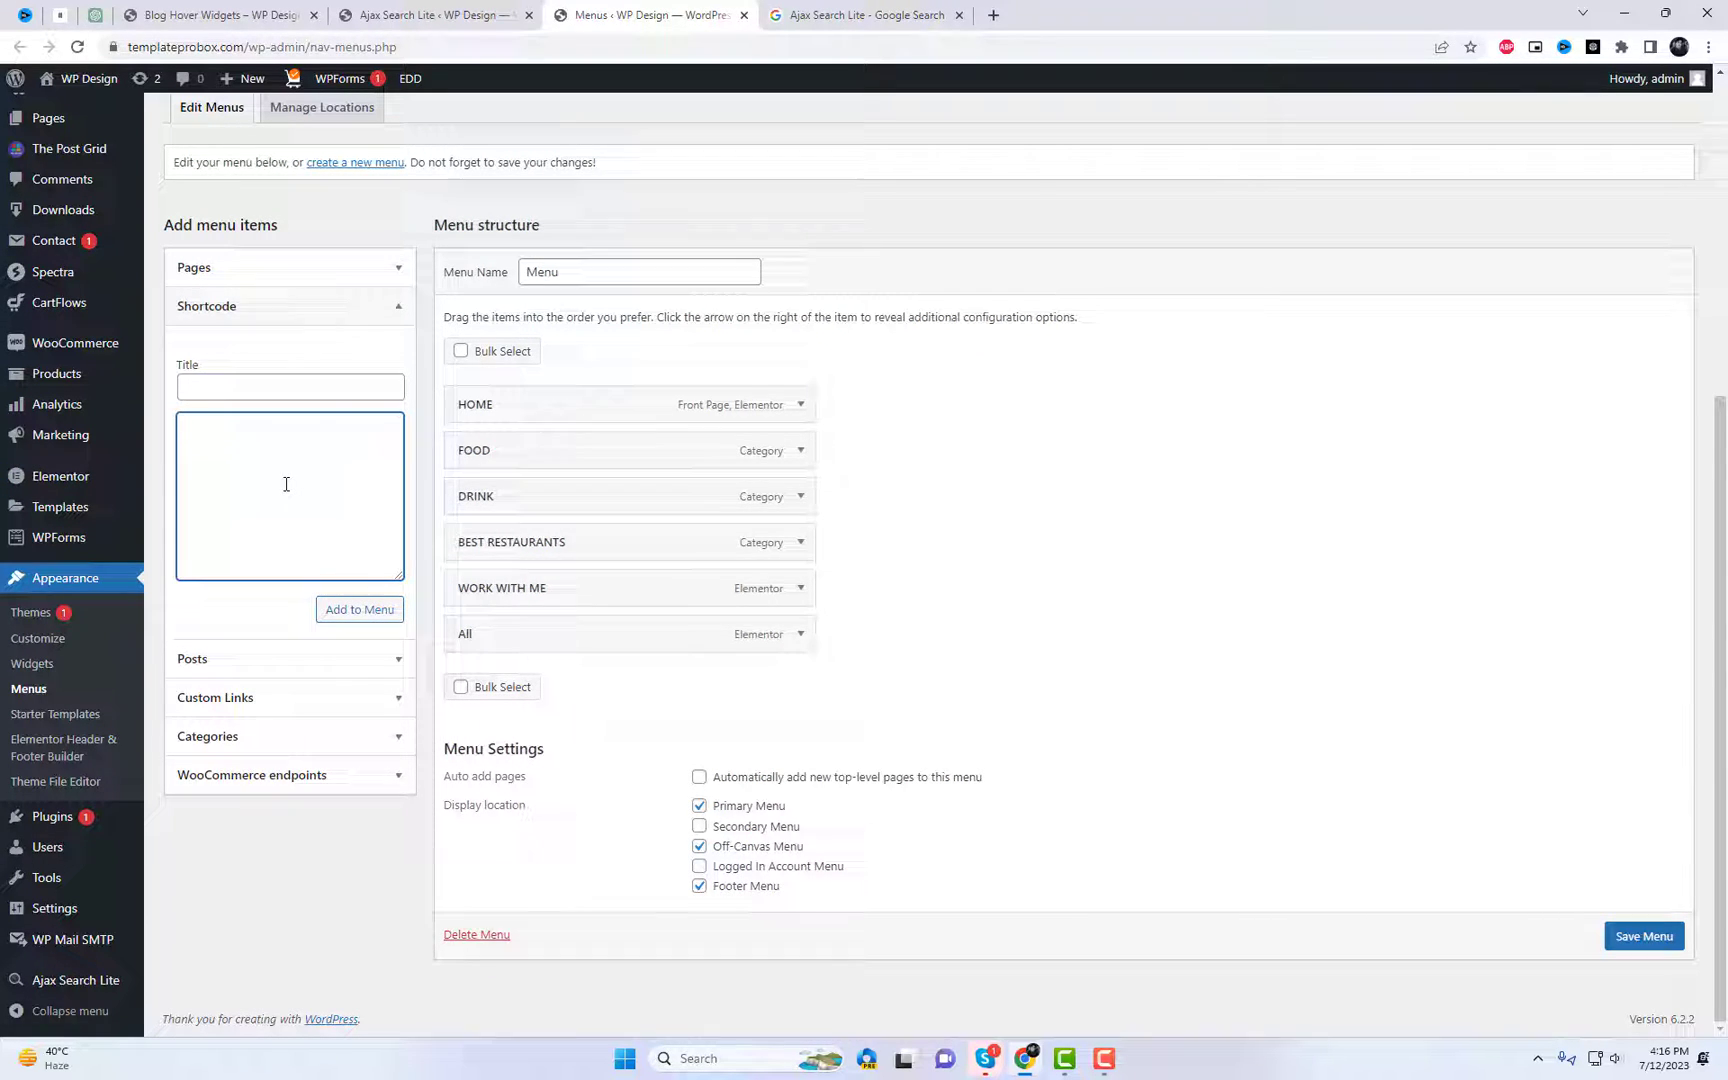
{"action": "type", "text": "[wpdreams_ajaxsearchlite]"}
{"action": "left_click", "coordinate": [353, 613]}
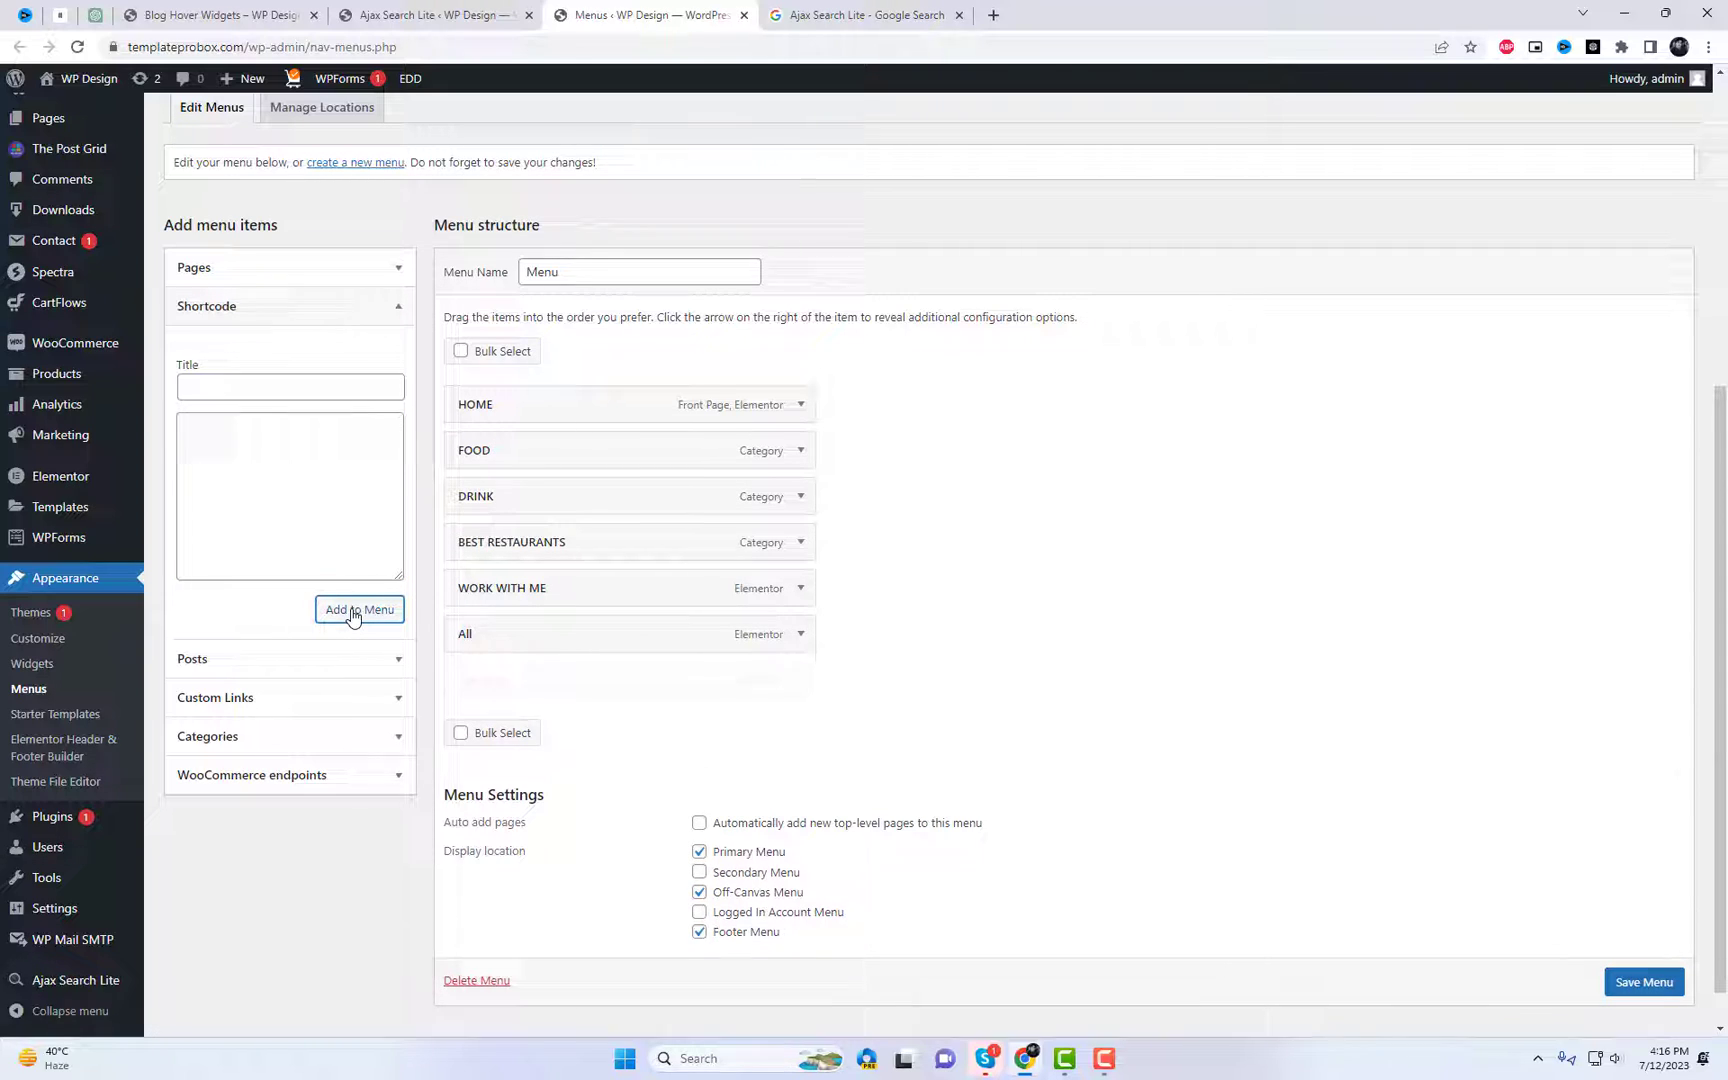
{"action": "left_click", "coordinate": [1642, 985]}
{"action": "type", "text": "20 easy"}
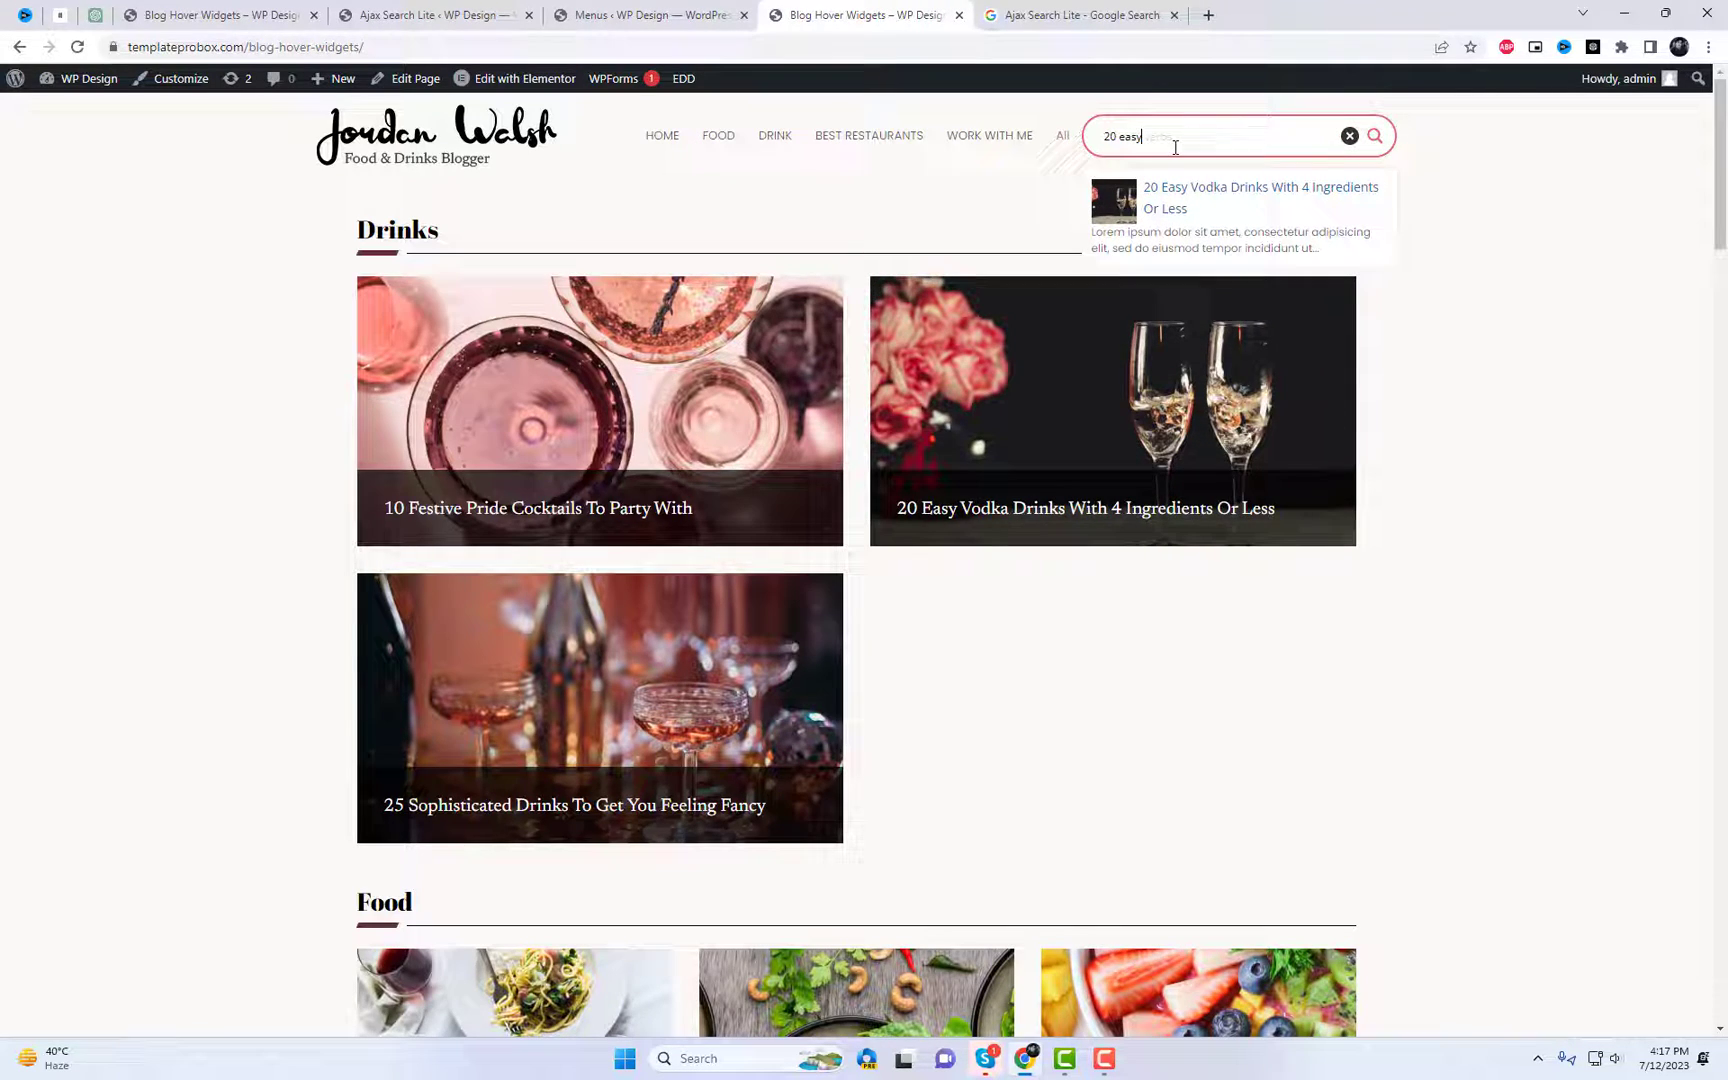
Replace the header search text with 'drinks' to see matching drink posts, then clear it.
{"action": "left_click_drag", "start_coordinate": [1181, 137], "coordinate": [1064, 149]}
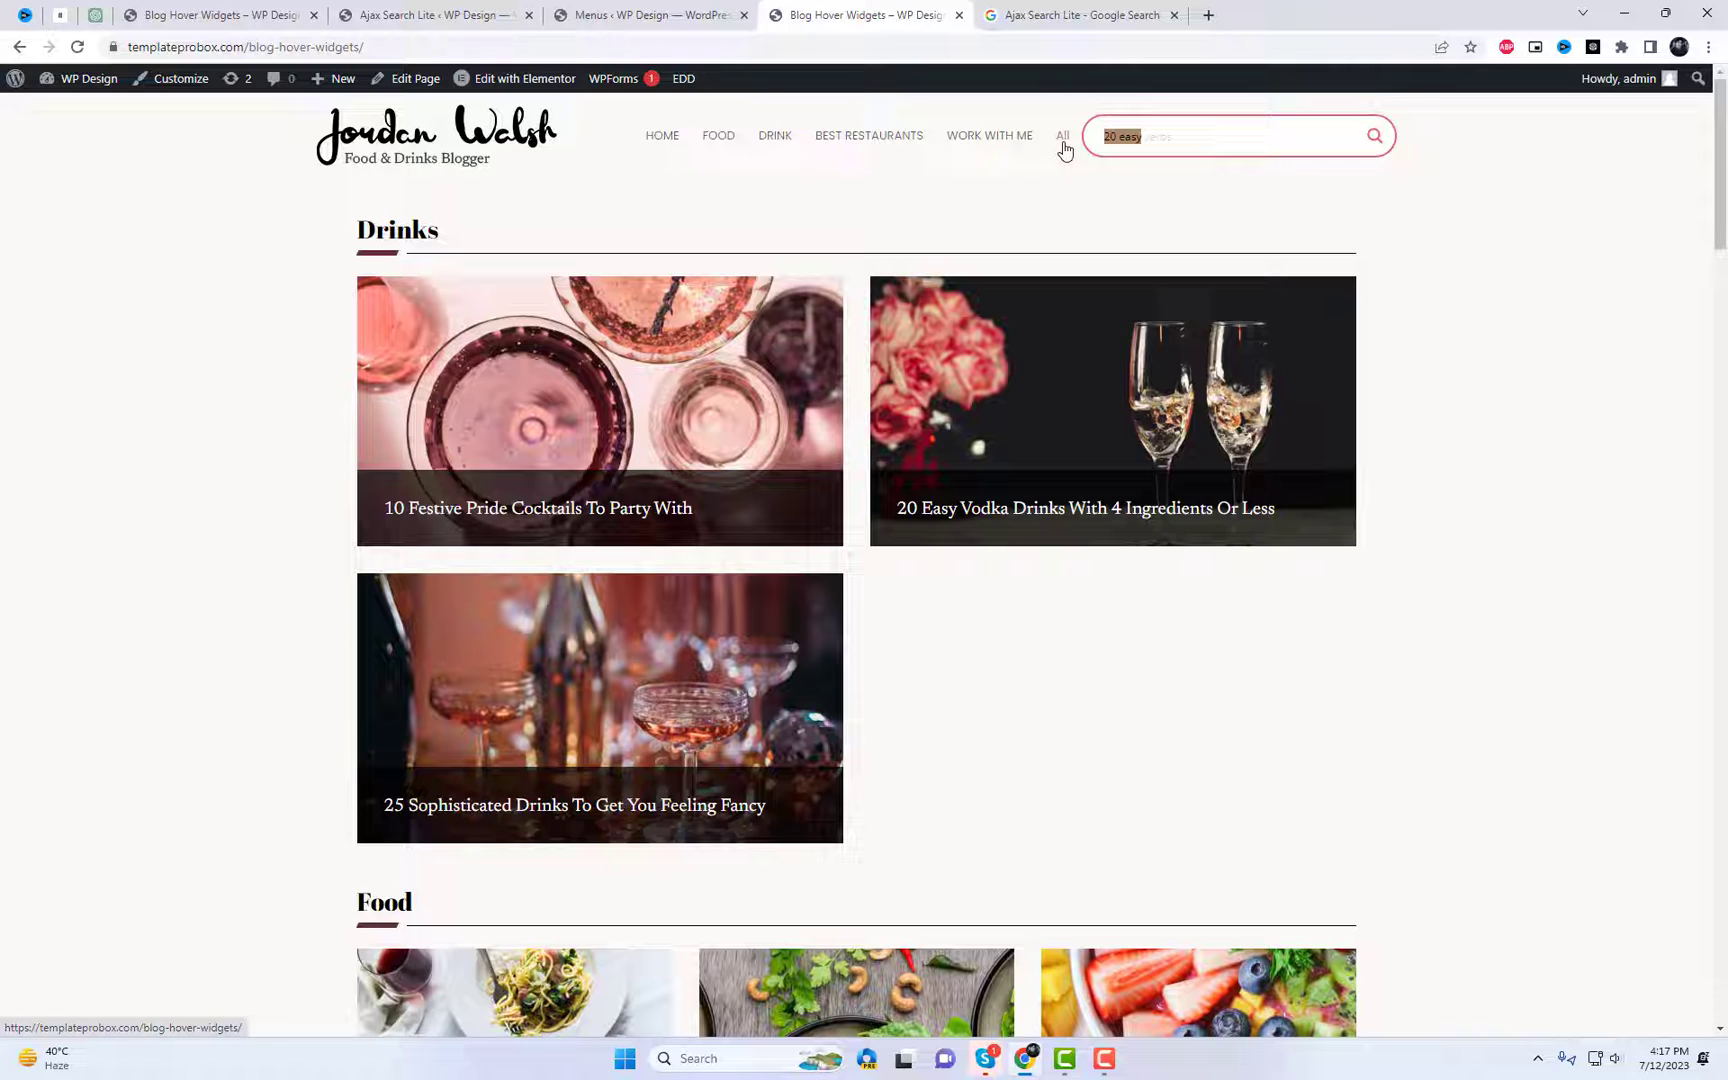
{"action": "type", "text": "drinks"}
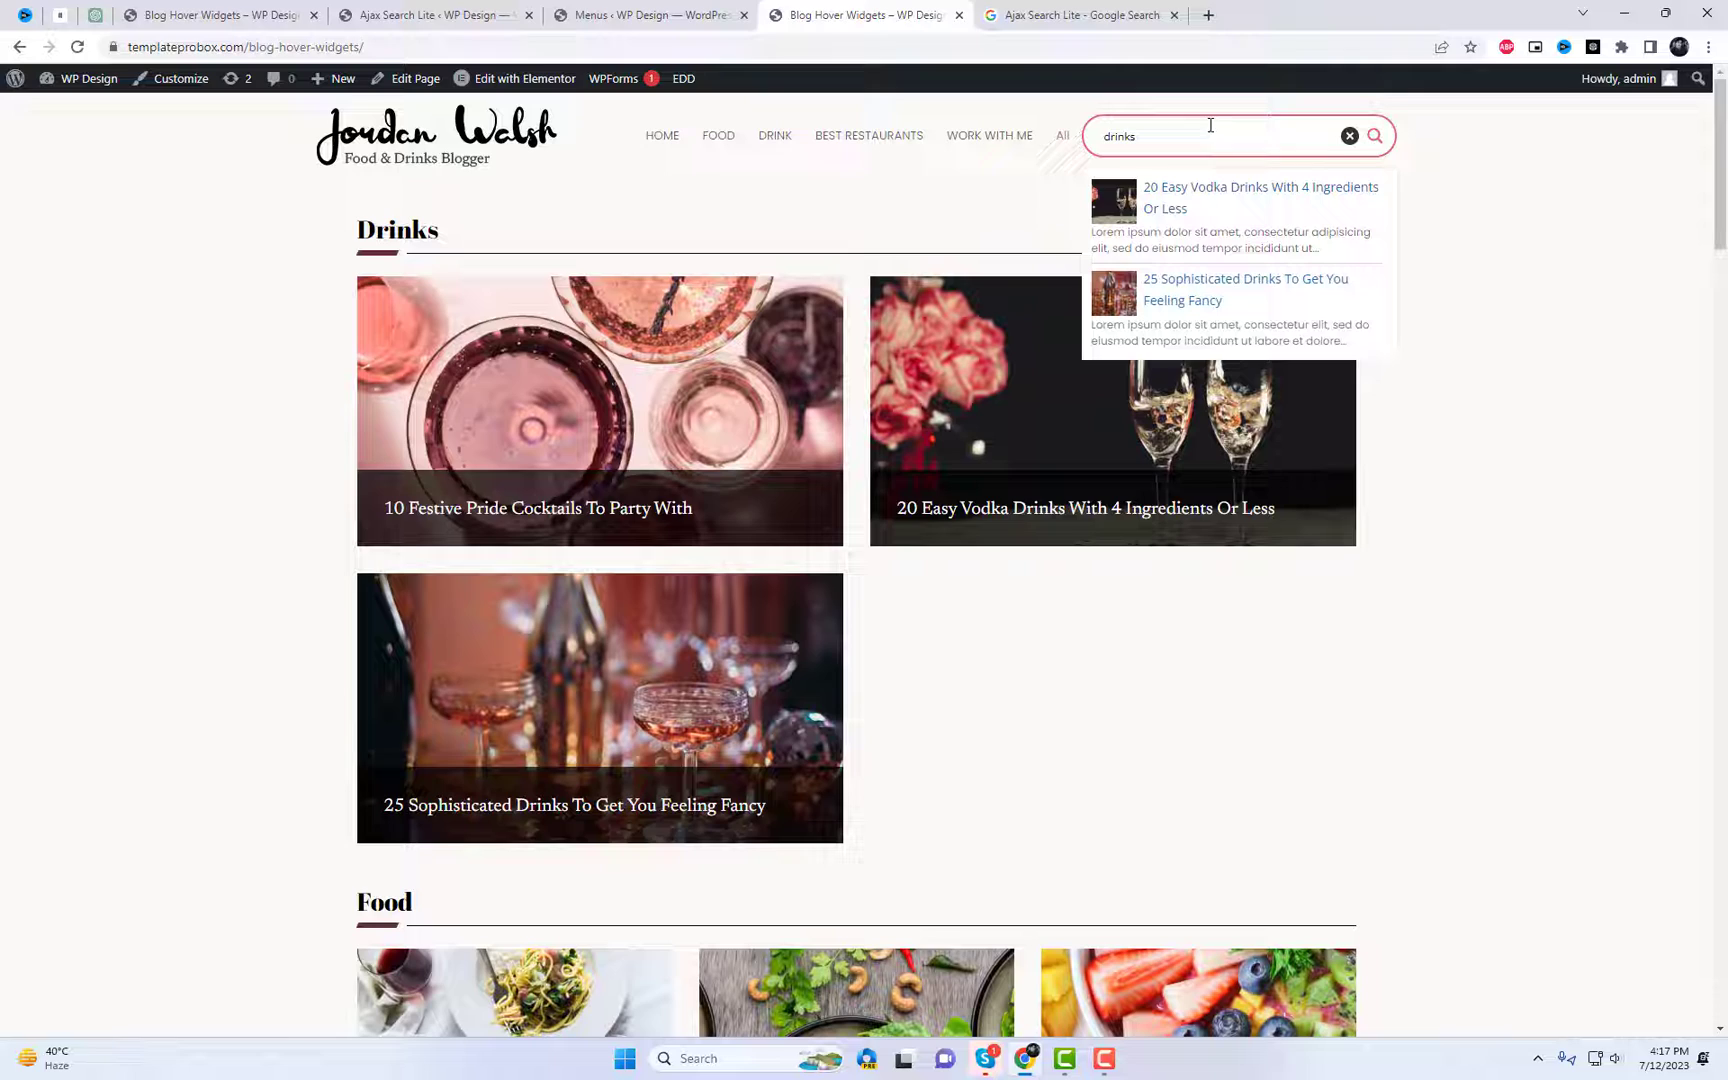
{"action": "left_click", "coordinate": [1352, 142]}
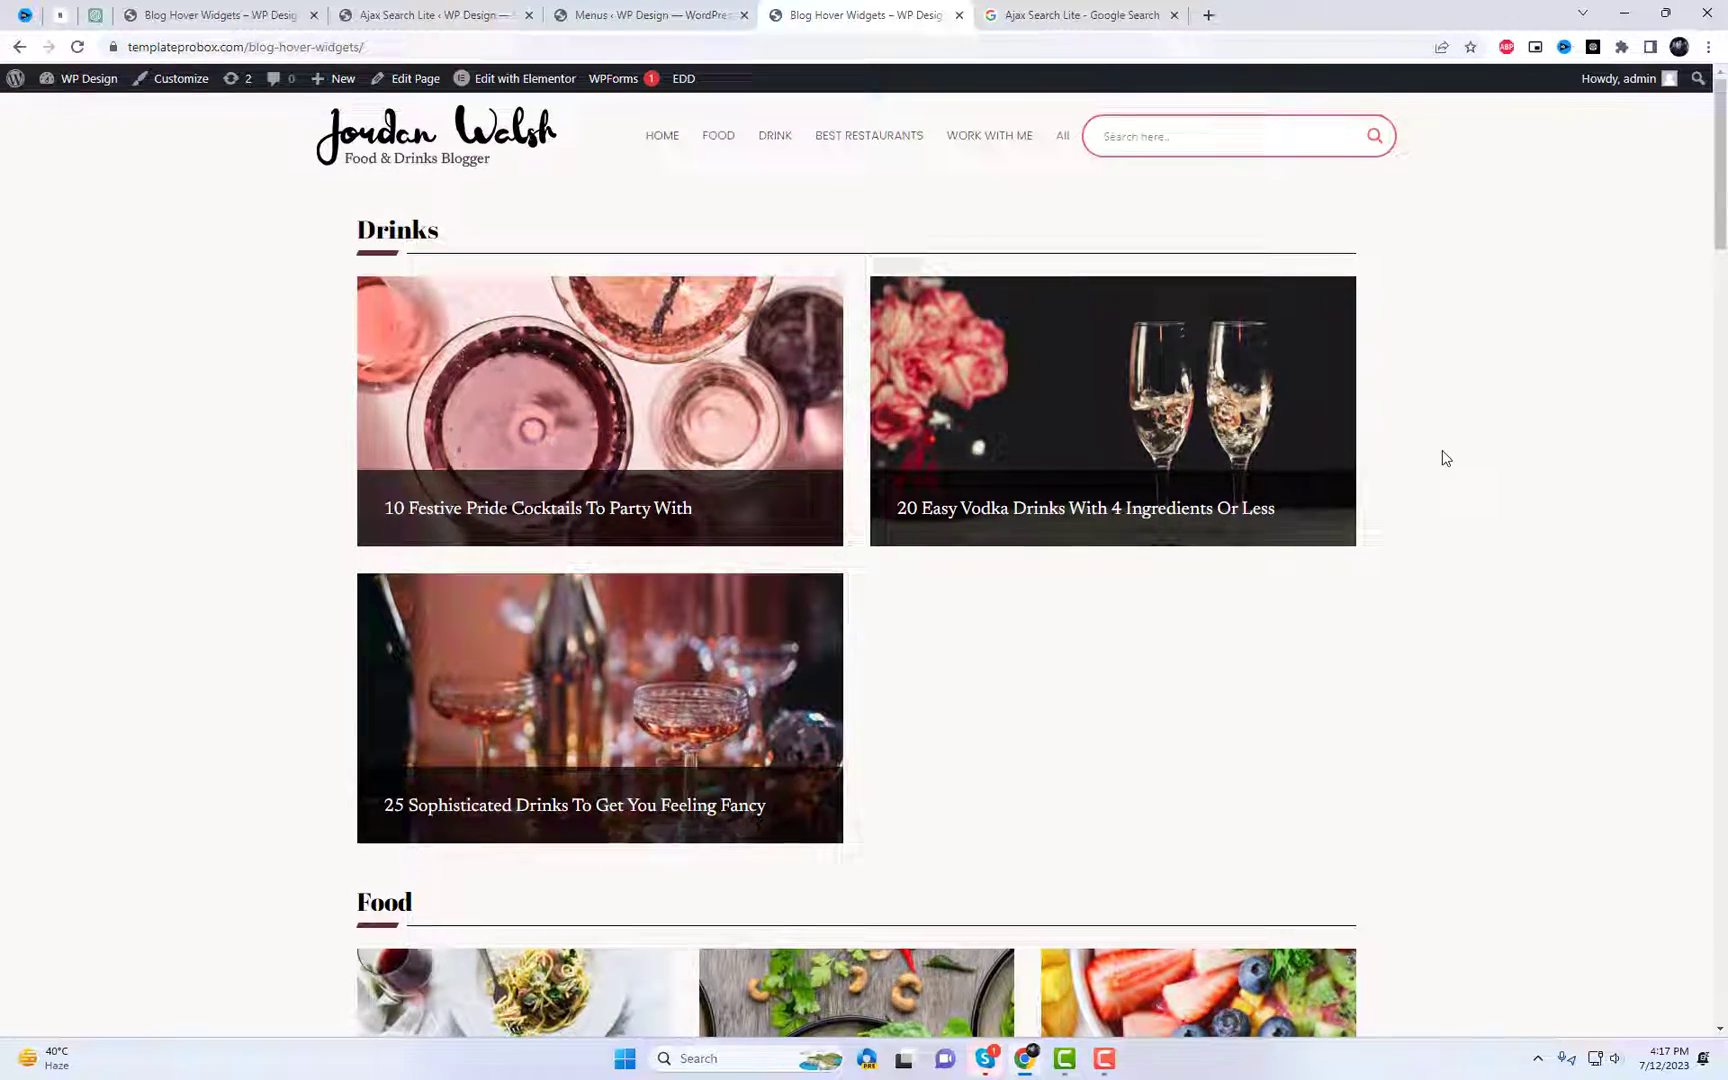
{"action": "scroll", "coordinate": [1443, 458], "scroll_direction": "down", "scroll_amount": 3}
{"action": "scroll", "coordinate": [1443, 458], "scroll_direction": "down", "scroll_amount": 4}
{"action": "scroll", "coordinate": [1442, 460], "scroll_direction": "up", "scroll_amount": 5}
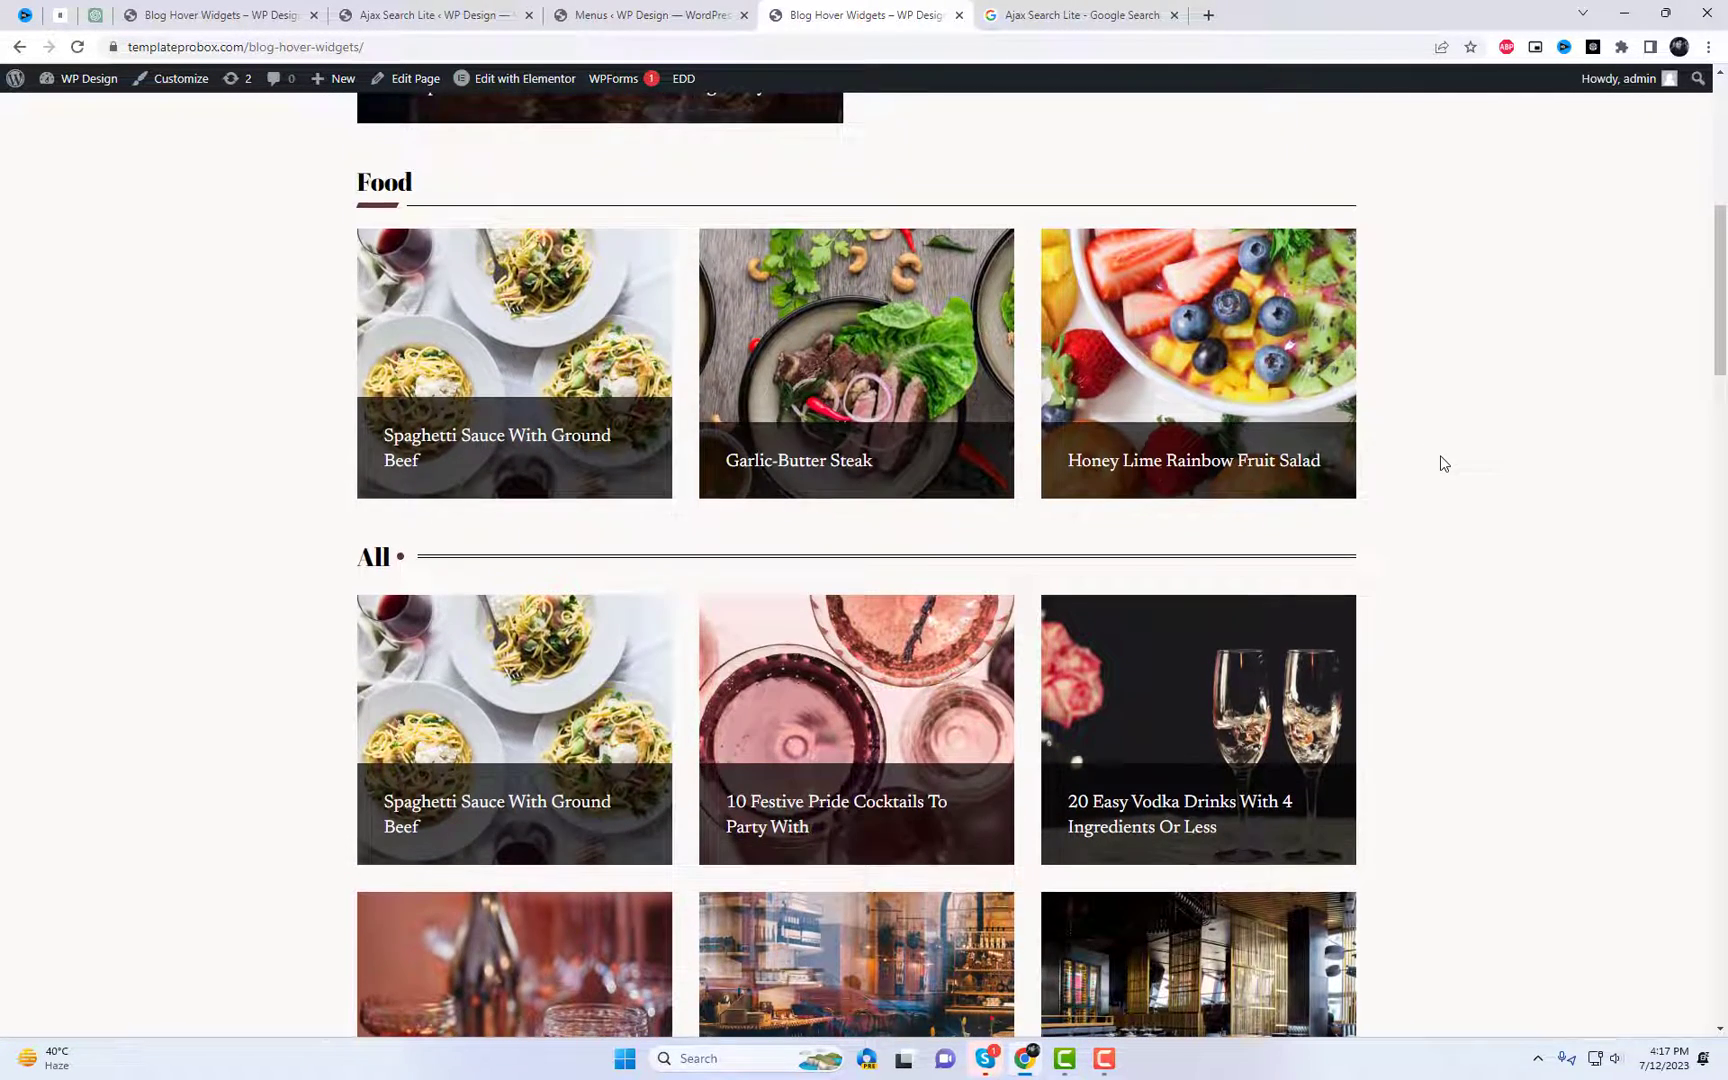
{"action": "scroll", "coordinate": [1443, 462], "scroll_direction": "up", "scroll_amount": 3}
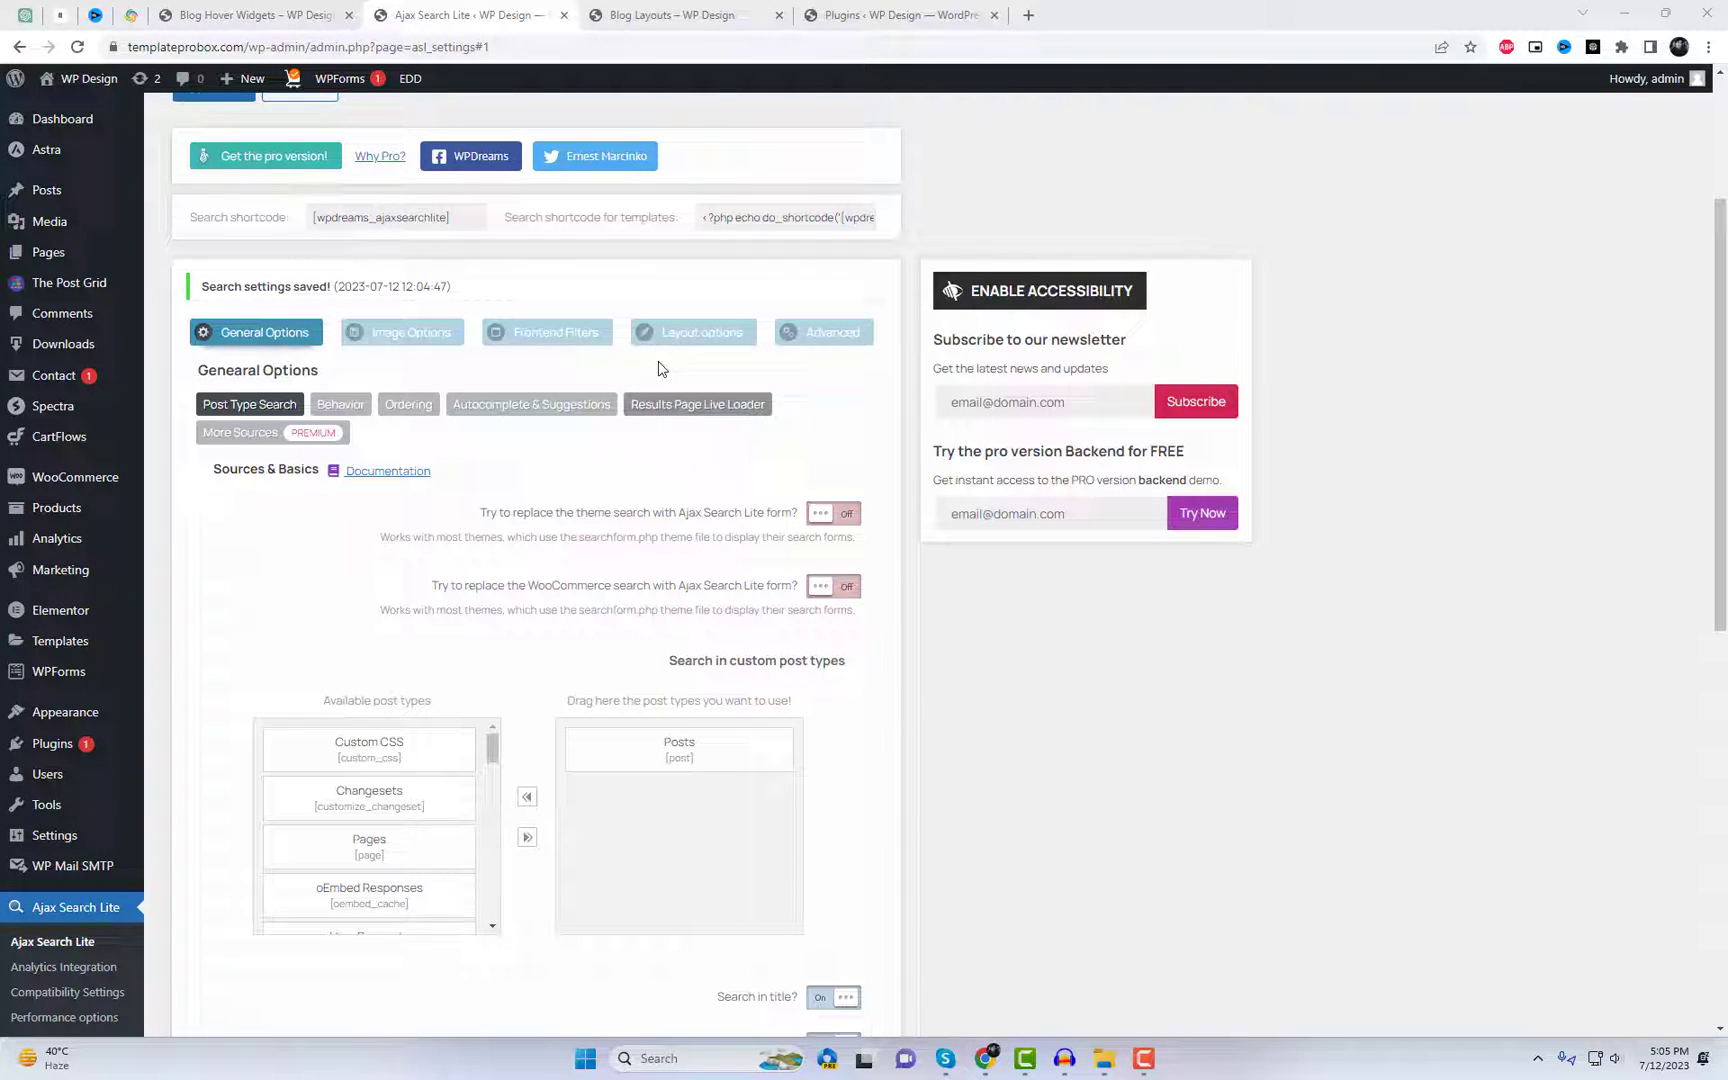
Set the search bar theme to Curvy Red in Layout options.
{"action": "left_click", "coordinate": [668, 336]}
{"action": "scroll", "coordinate": [899, 559], "scroll_direction": "down", "scroll_amount": 2}
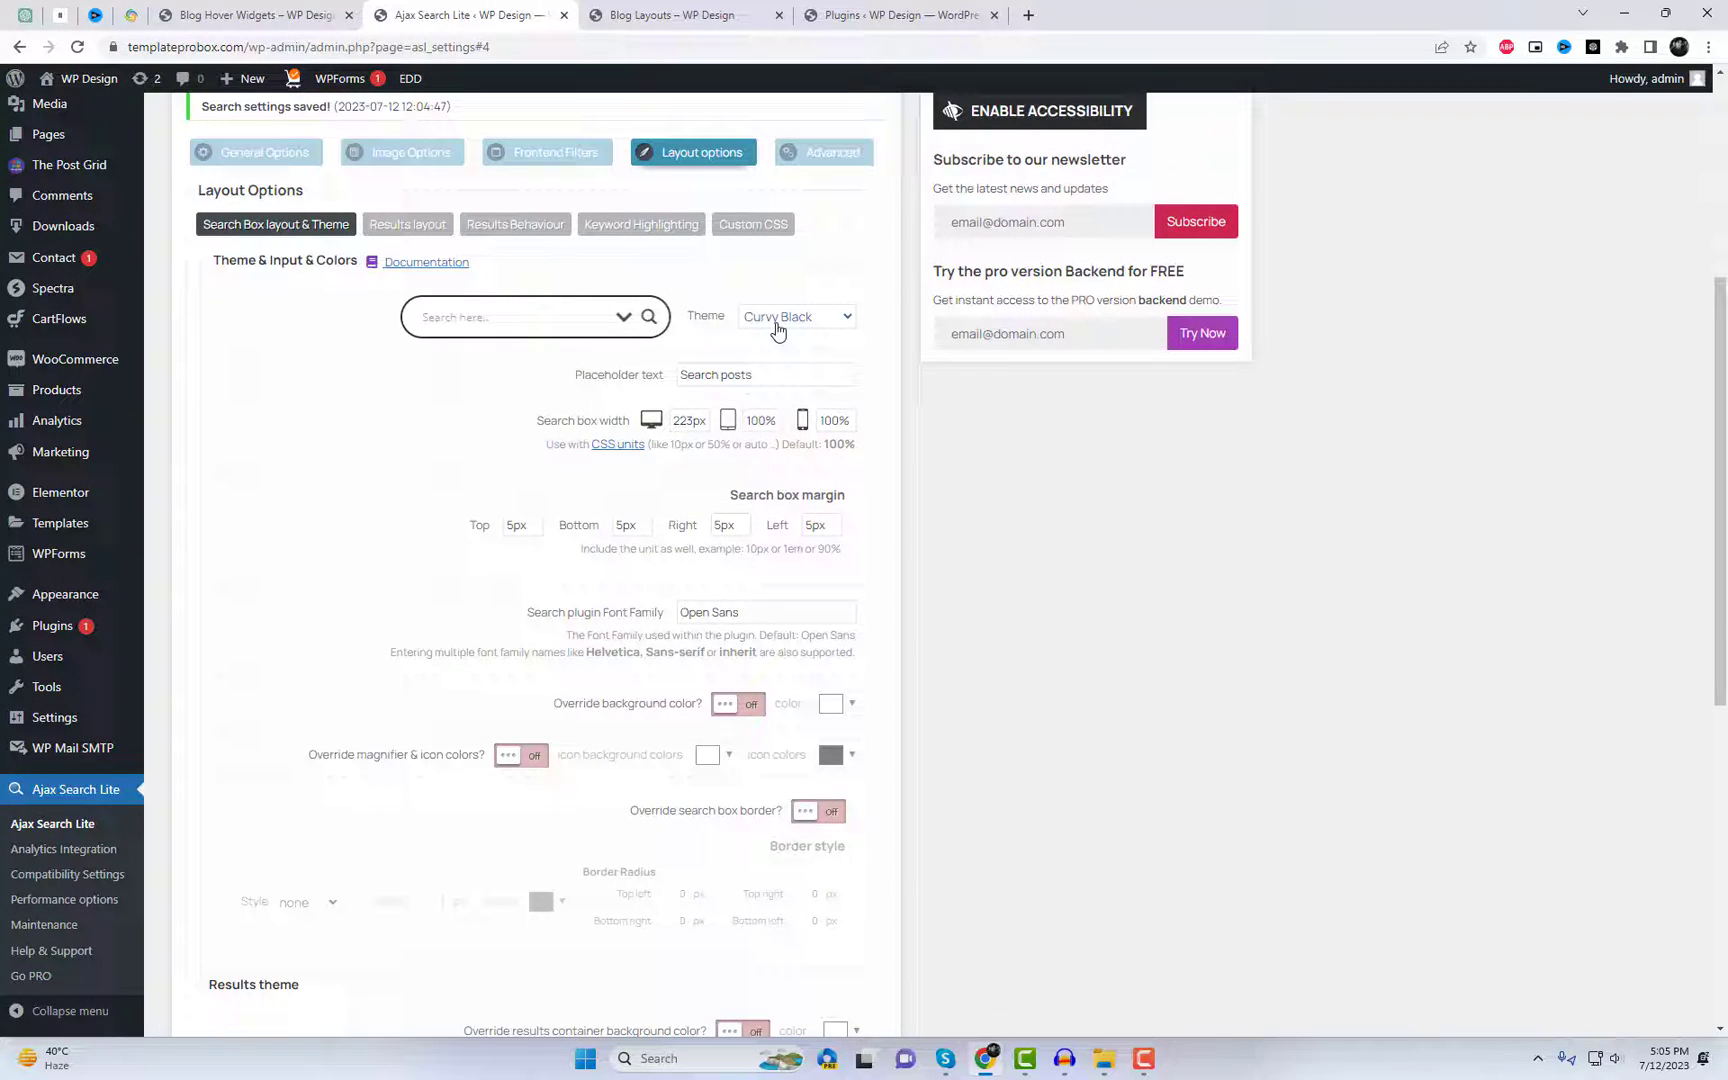
{"action": "left_click", "coordinate": [777, 330]}
{"action": "left_click", "coordinate": [793, 440]}
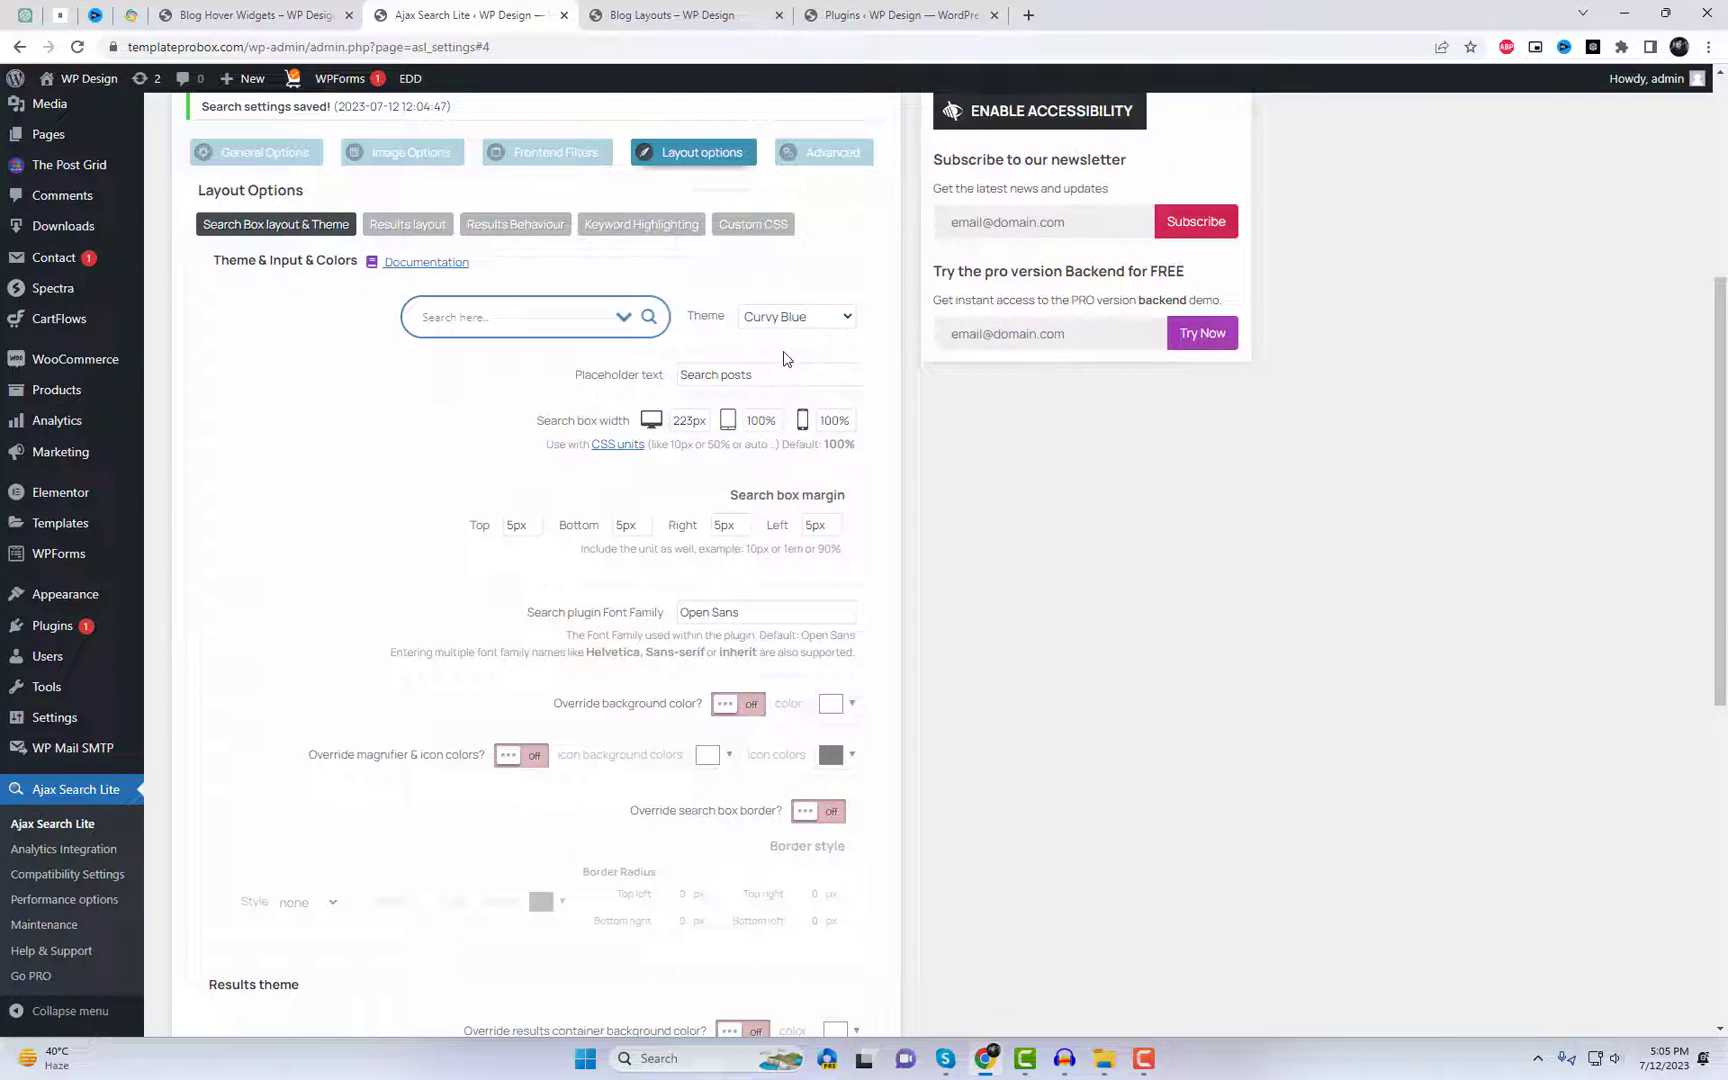
{"action": "left_click", "coordinate": [790, 318]}
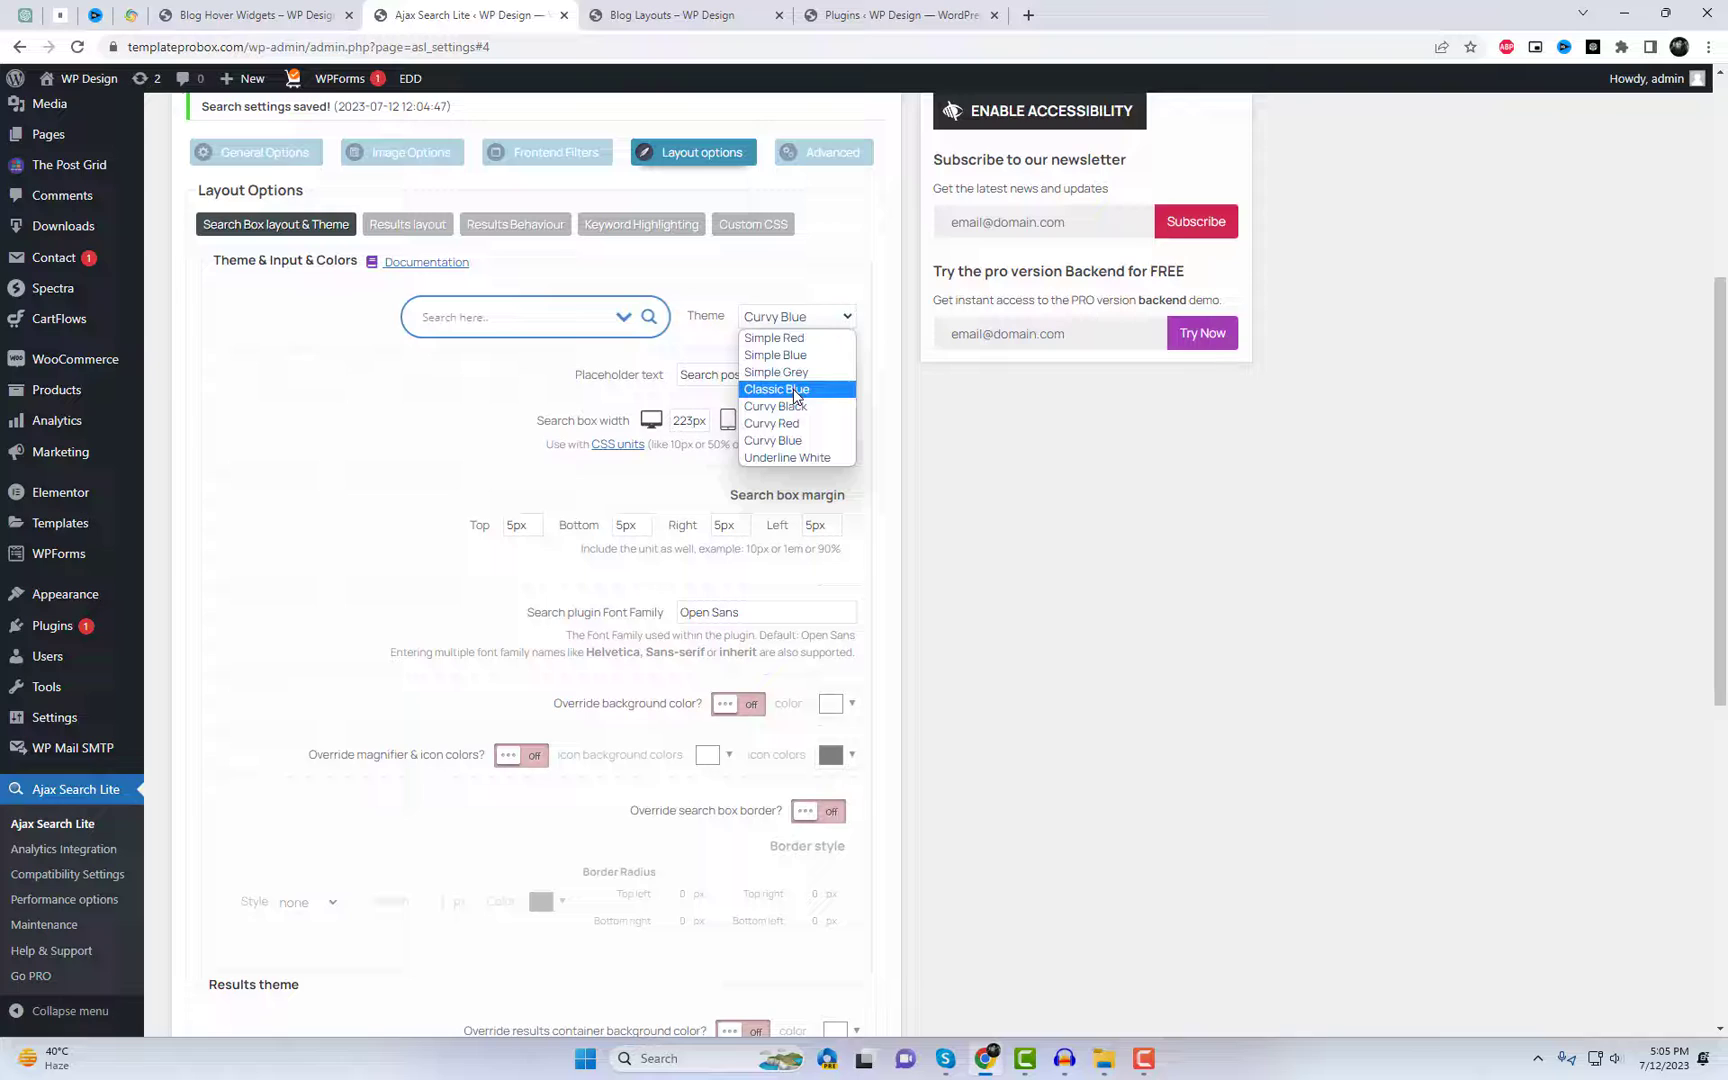
{"action": "left_click", "coordinate": [785, 423]}
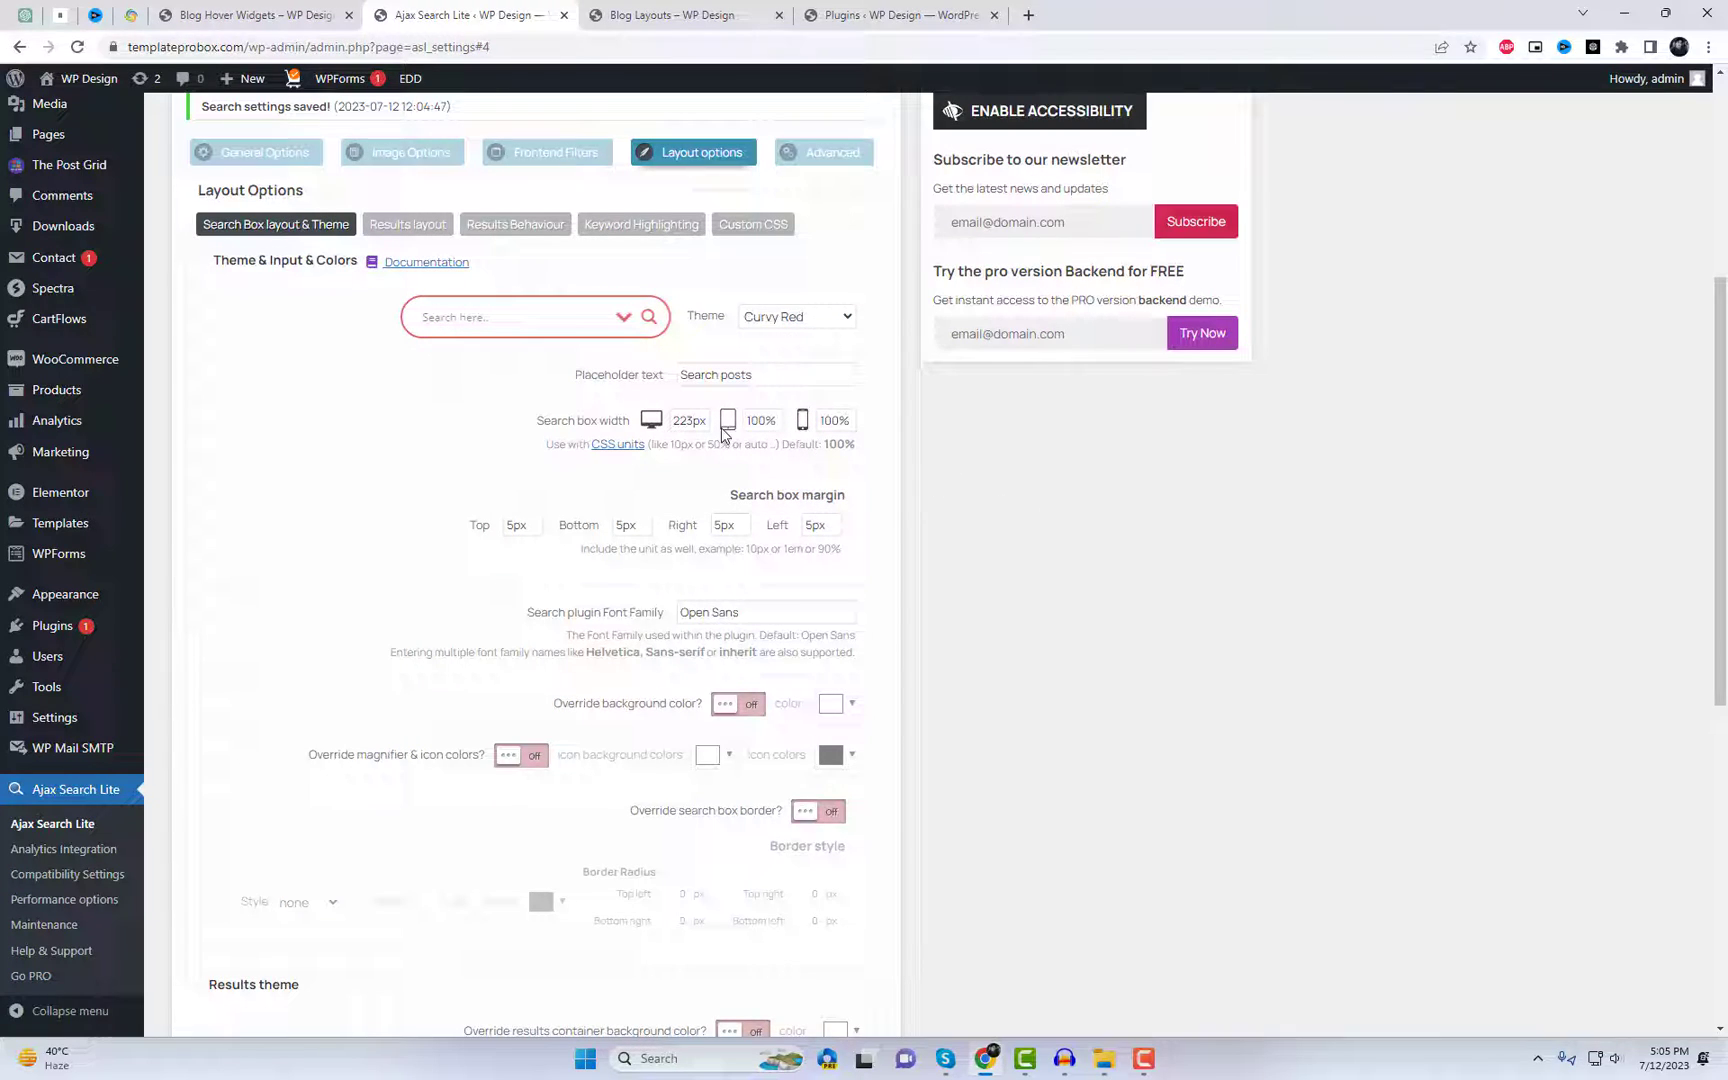
Set the desktop search box width to 330px and the margins to 0px.
{"action": "left_click_drag", "start_coordinate": [692, 420], "coordinate": [622, 428]}
{"action": "type", "text": "33"}
{"action": "type", "text": "0"}
{"action": "left_click_drag", "start_coordinate": [628, 525], "coordinate": [616, 525]}
{"action": "type", "text": "0"}
{"action": "left_click_drag", "start_coordinate": [723, 527], "coordinate": [713, 527]}
{"action": "type", "text": "0"}
{"action": "left_click", "coordinate": [805, 525]}
{"action": "type", "text": "0"}
Save the Ajax Search Lite options.
{"action": "scroll", "coordinate": [936, 815], "scroll_direction": "down", "scroll_amount": 4}
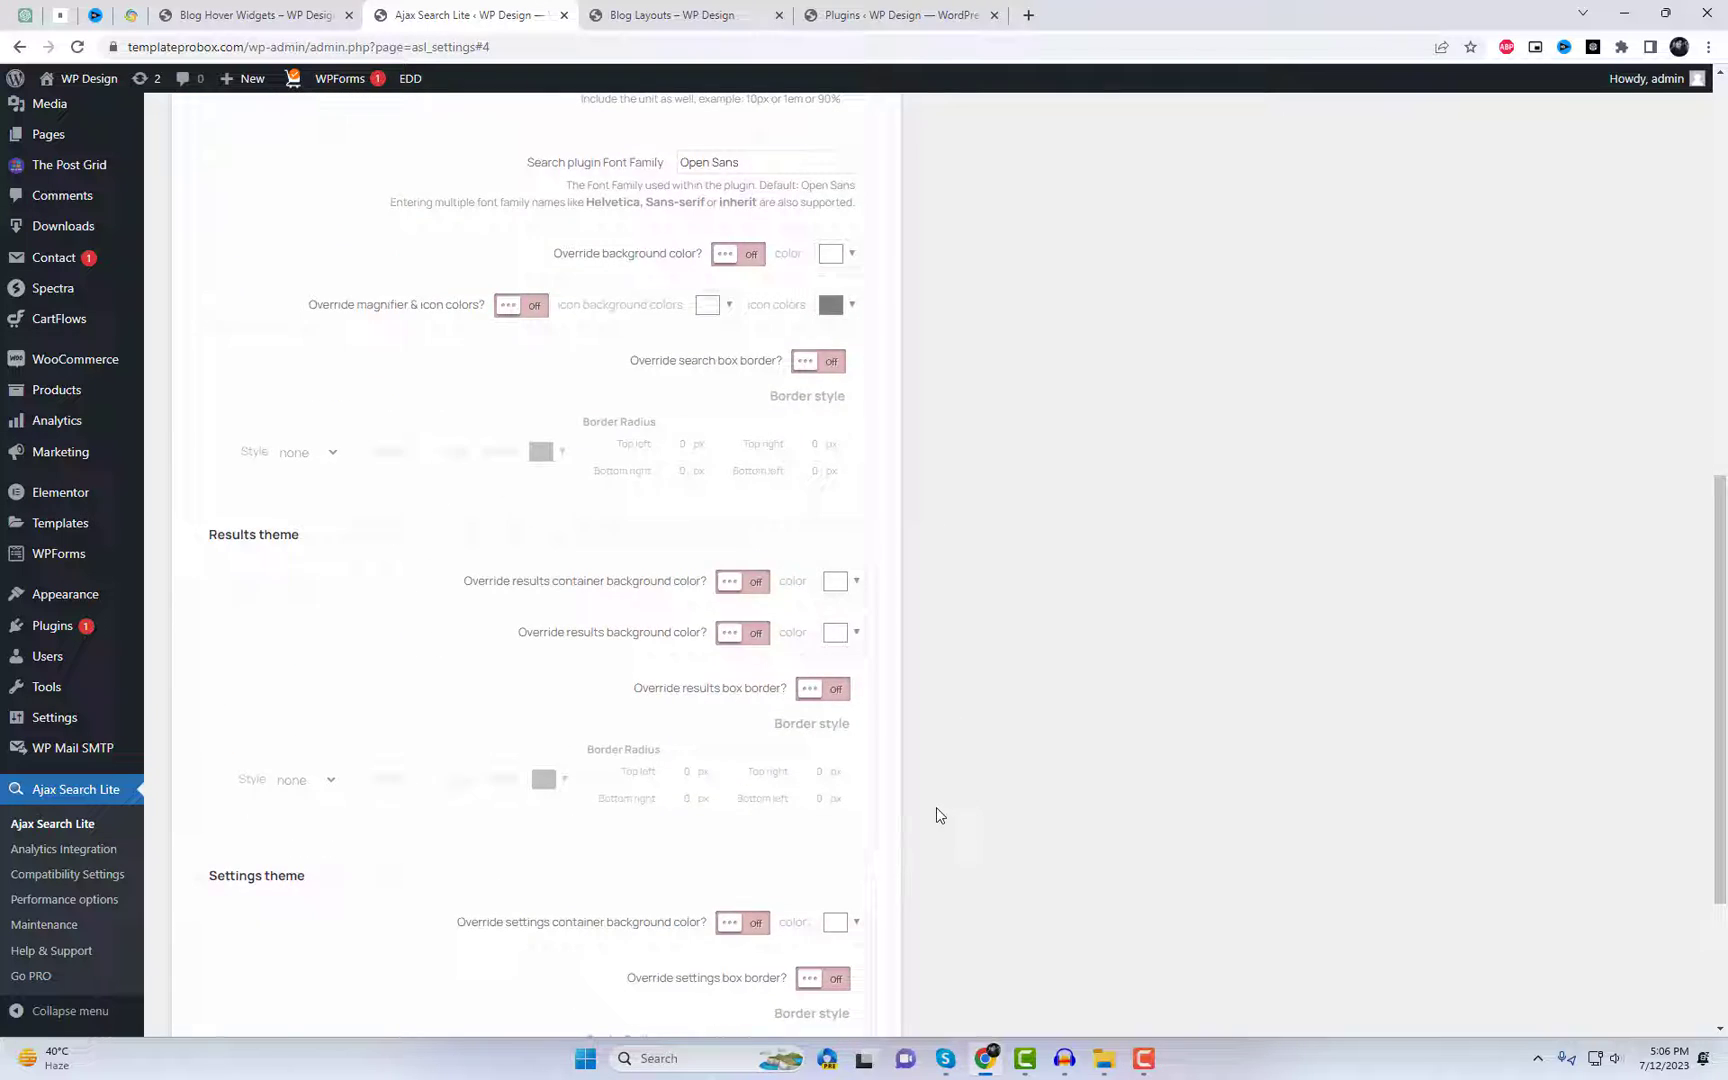
{"action": "scroll", "coordinate": [936, 815], "scroll_direction": "down", "scroll_amount": 3}
{"action": "left_click", "coordinate": [849, 929]}
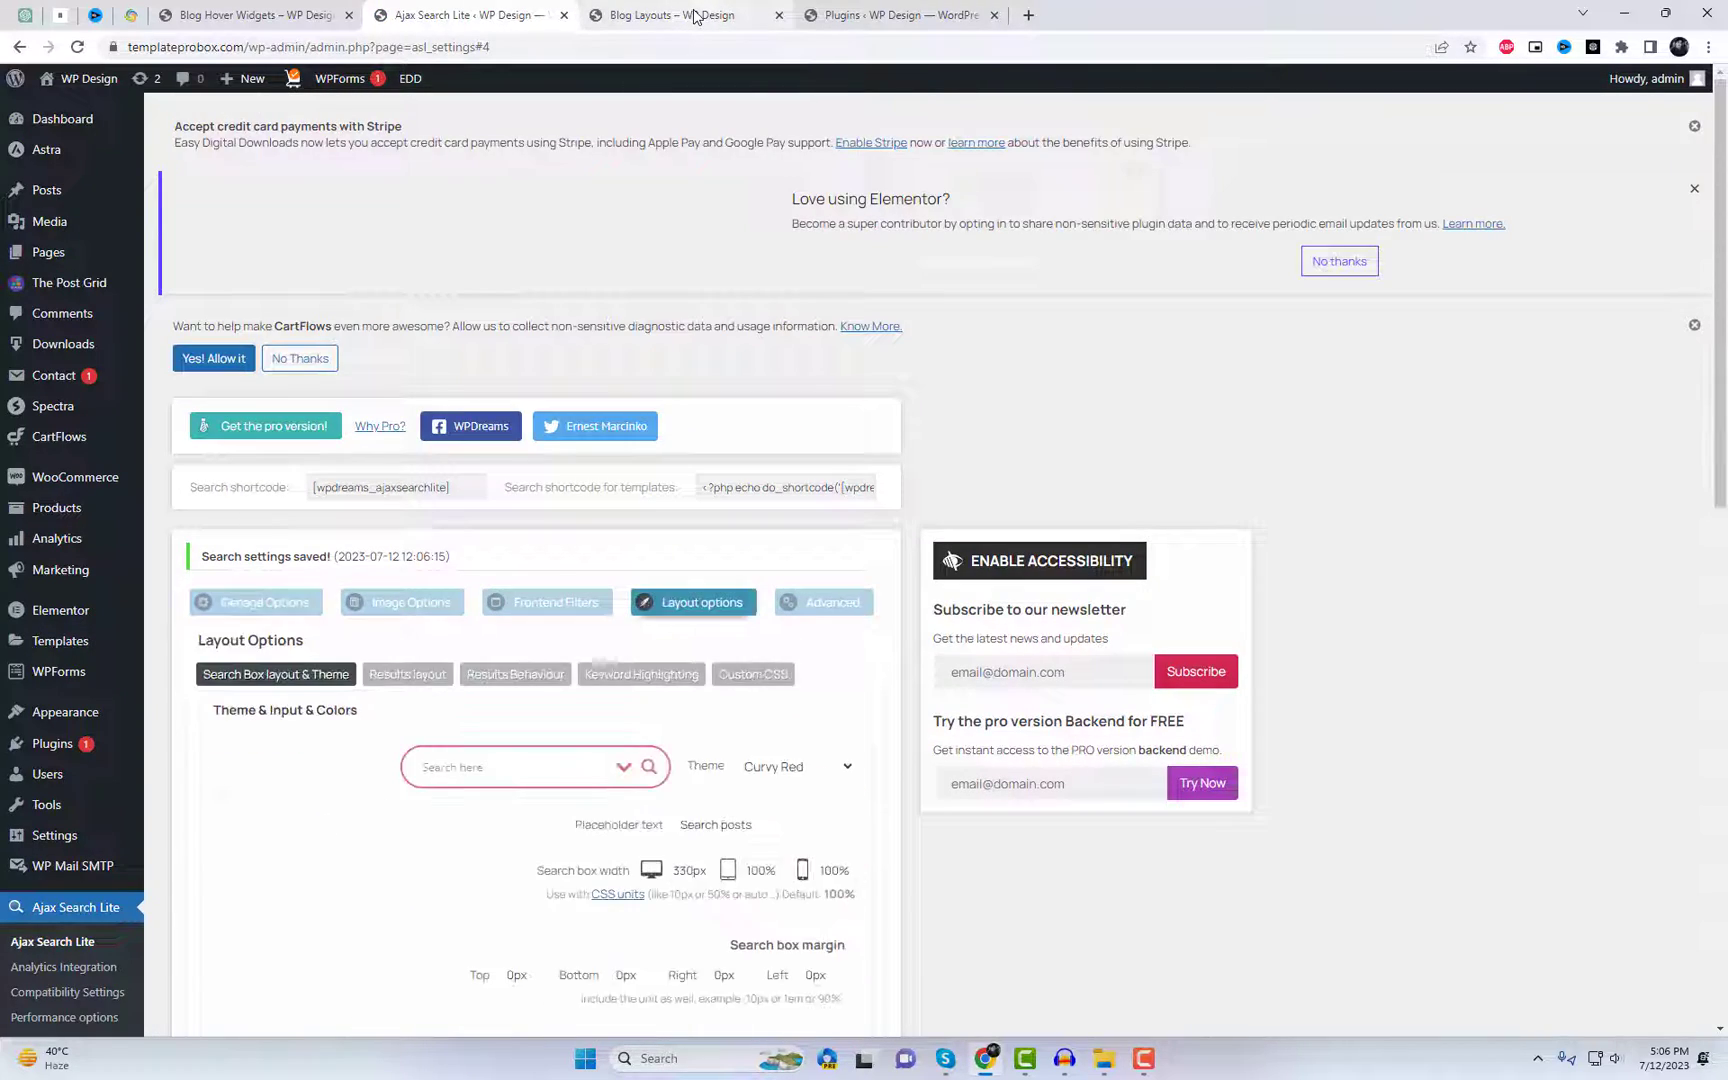
Reload the blog page and open developer tools to preview the mobile layout.
{"action": "key", "text": "ctrl+Tab"}
{"action": "right_click", "coordinate": [761, 162]}
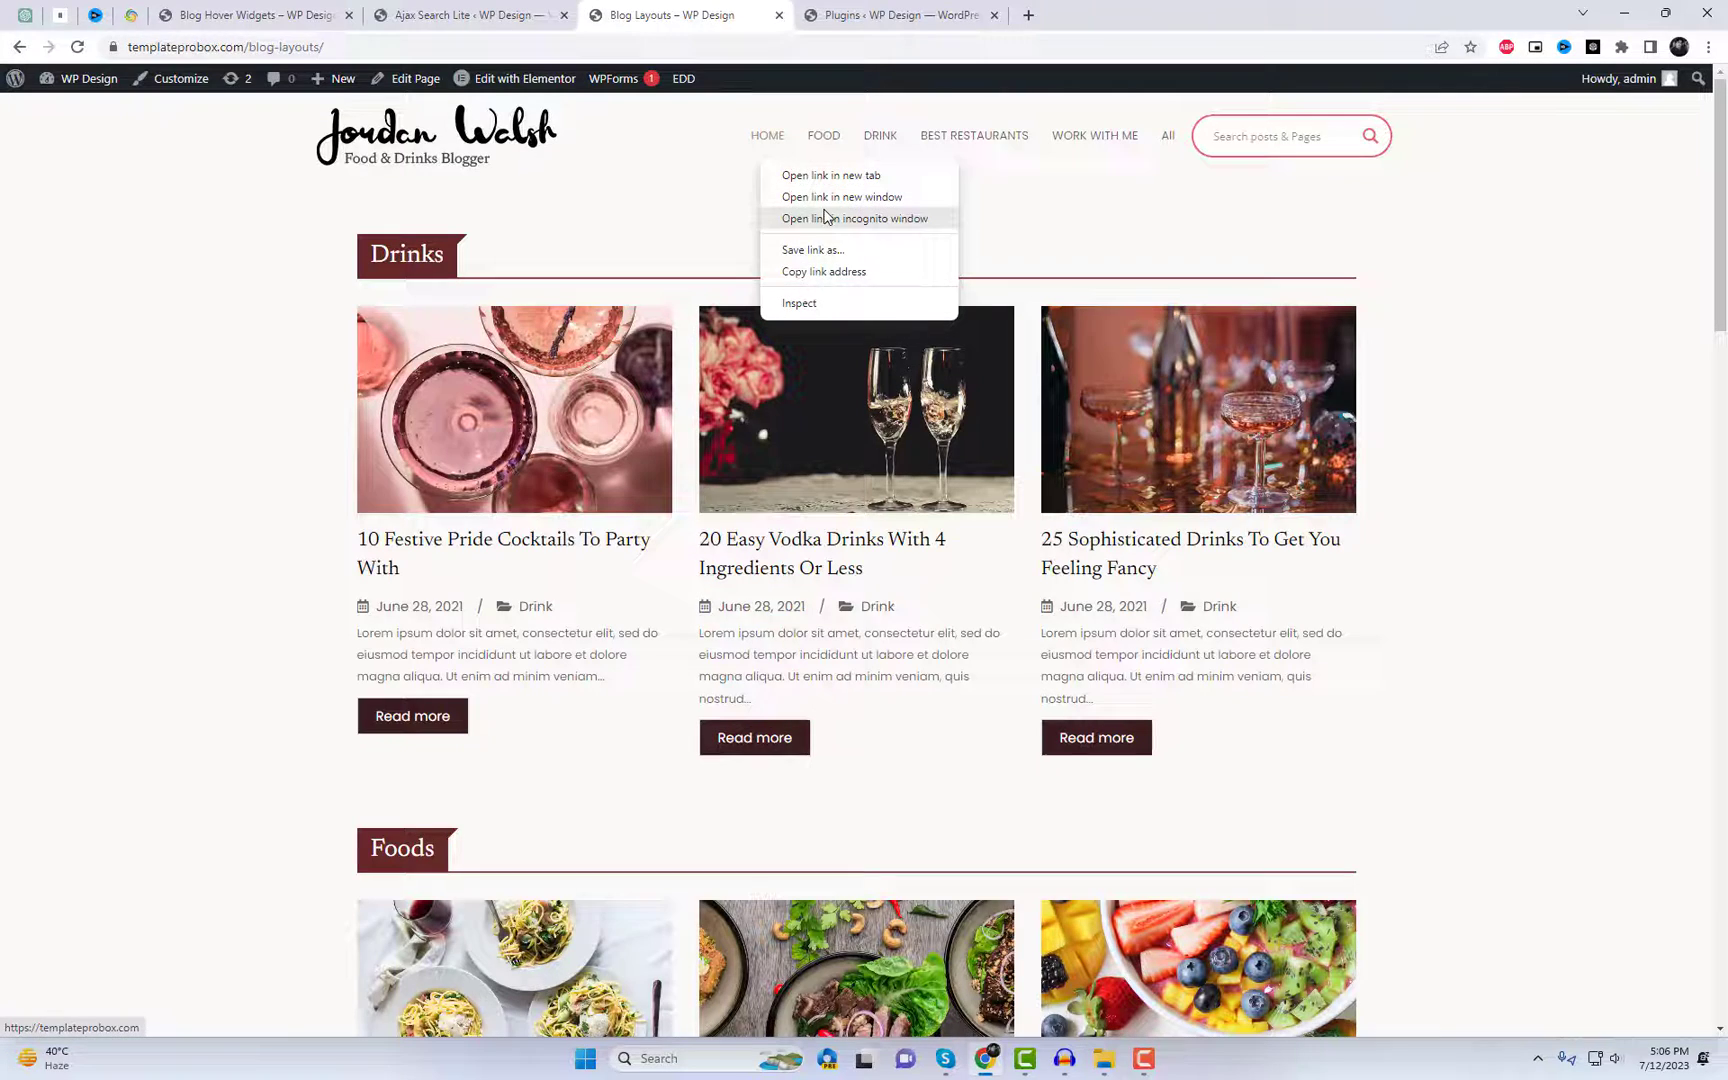
{"action": "right_click", "coordinate": [1130, 216]}
{"action": "left_click", "coordinate": [1201, 270]}
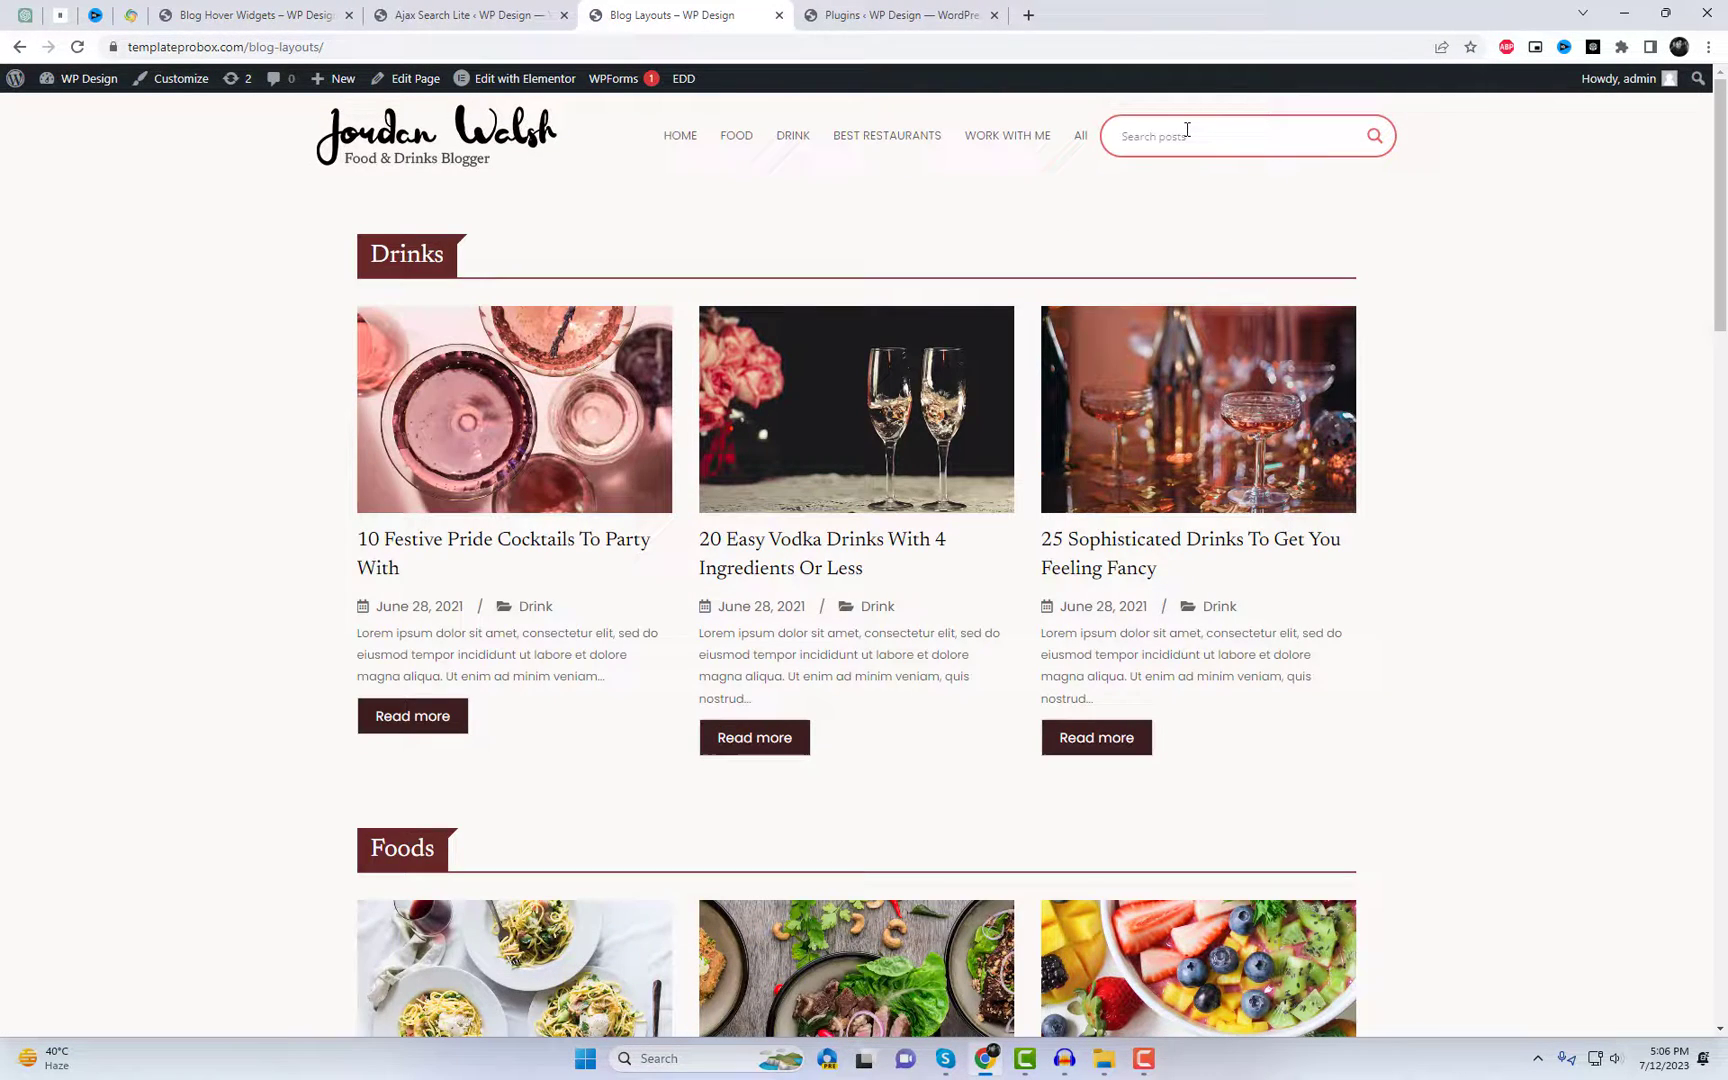
{"action": "right_click", "coordinate": [1093, 222]}
{"action": "left_click", "coordinate": [1150, 537]}
Search 'drink' from the mobile menu and open its full results page.
{"action": "left_click", "coordinate": [1029, 89]}
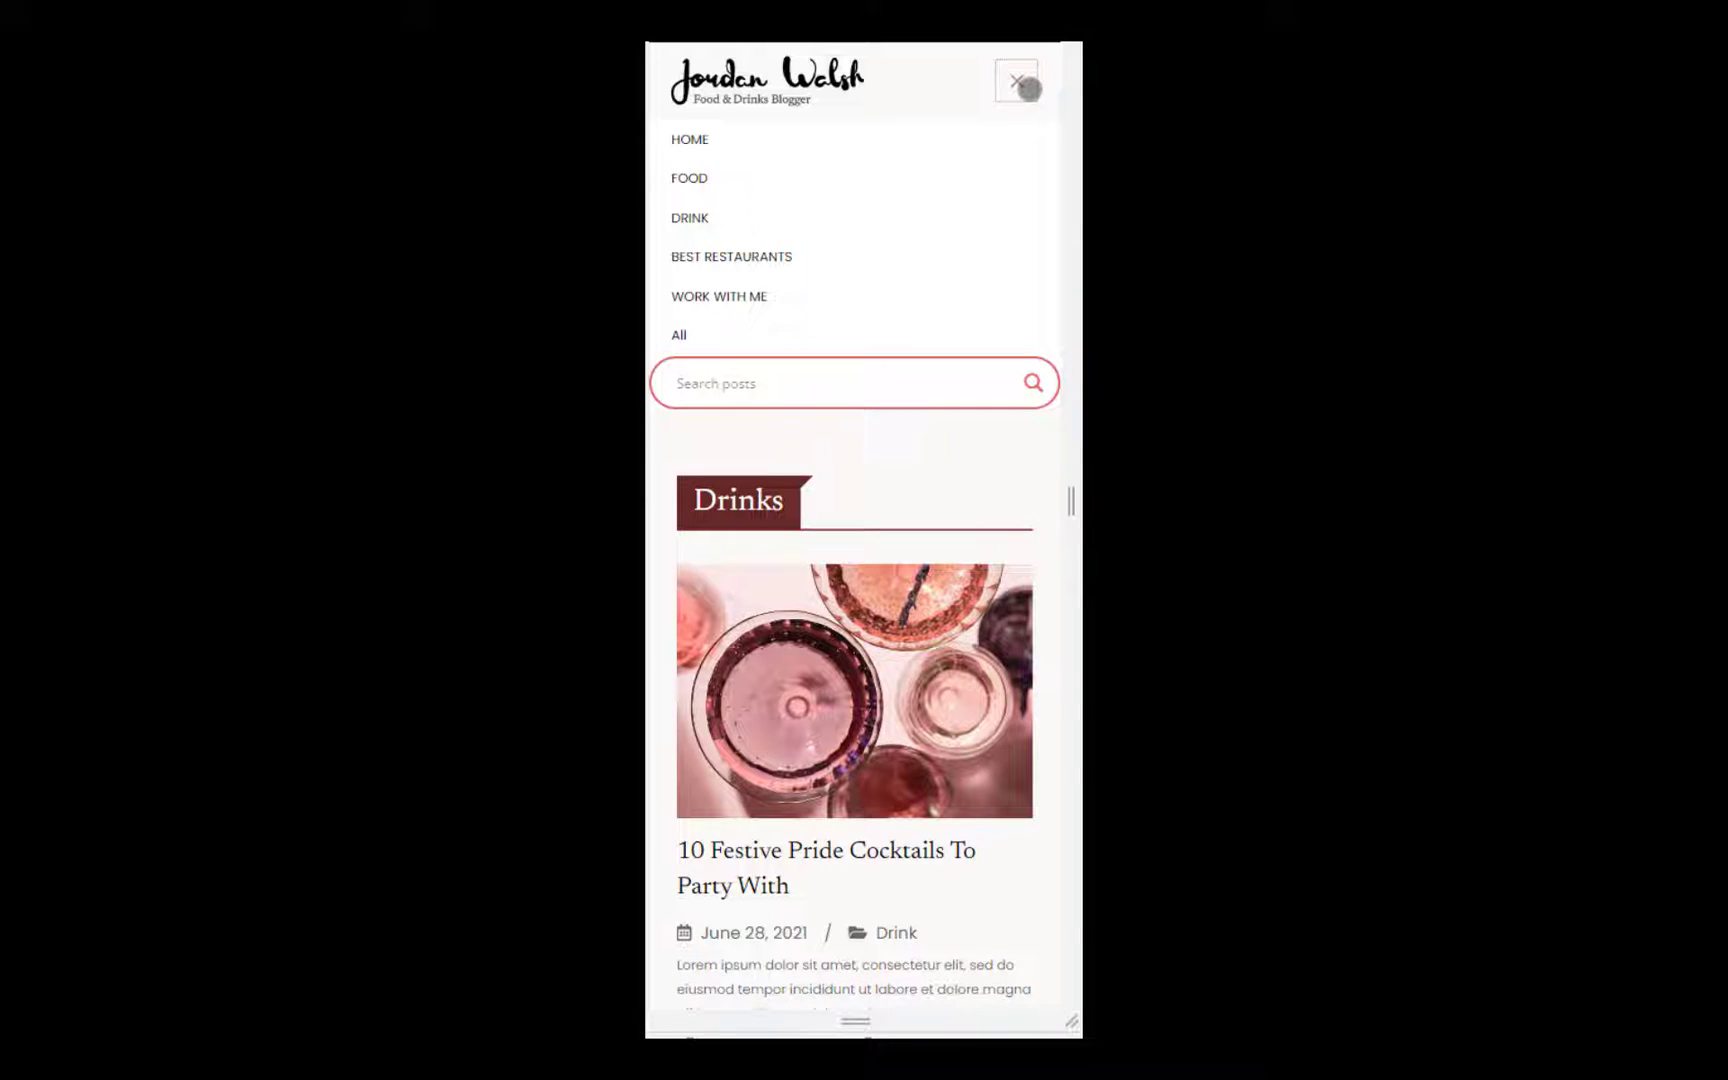
{"action": "left_click", "coordinate": [790, 394]}
{"action": "type", "text": "drink"}
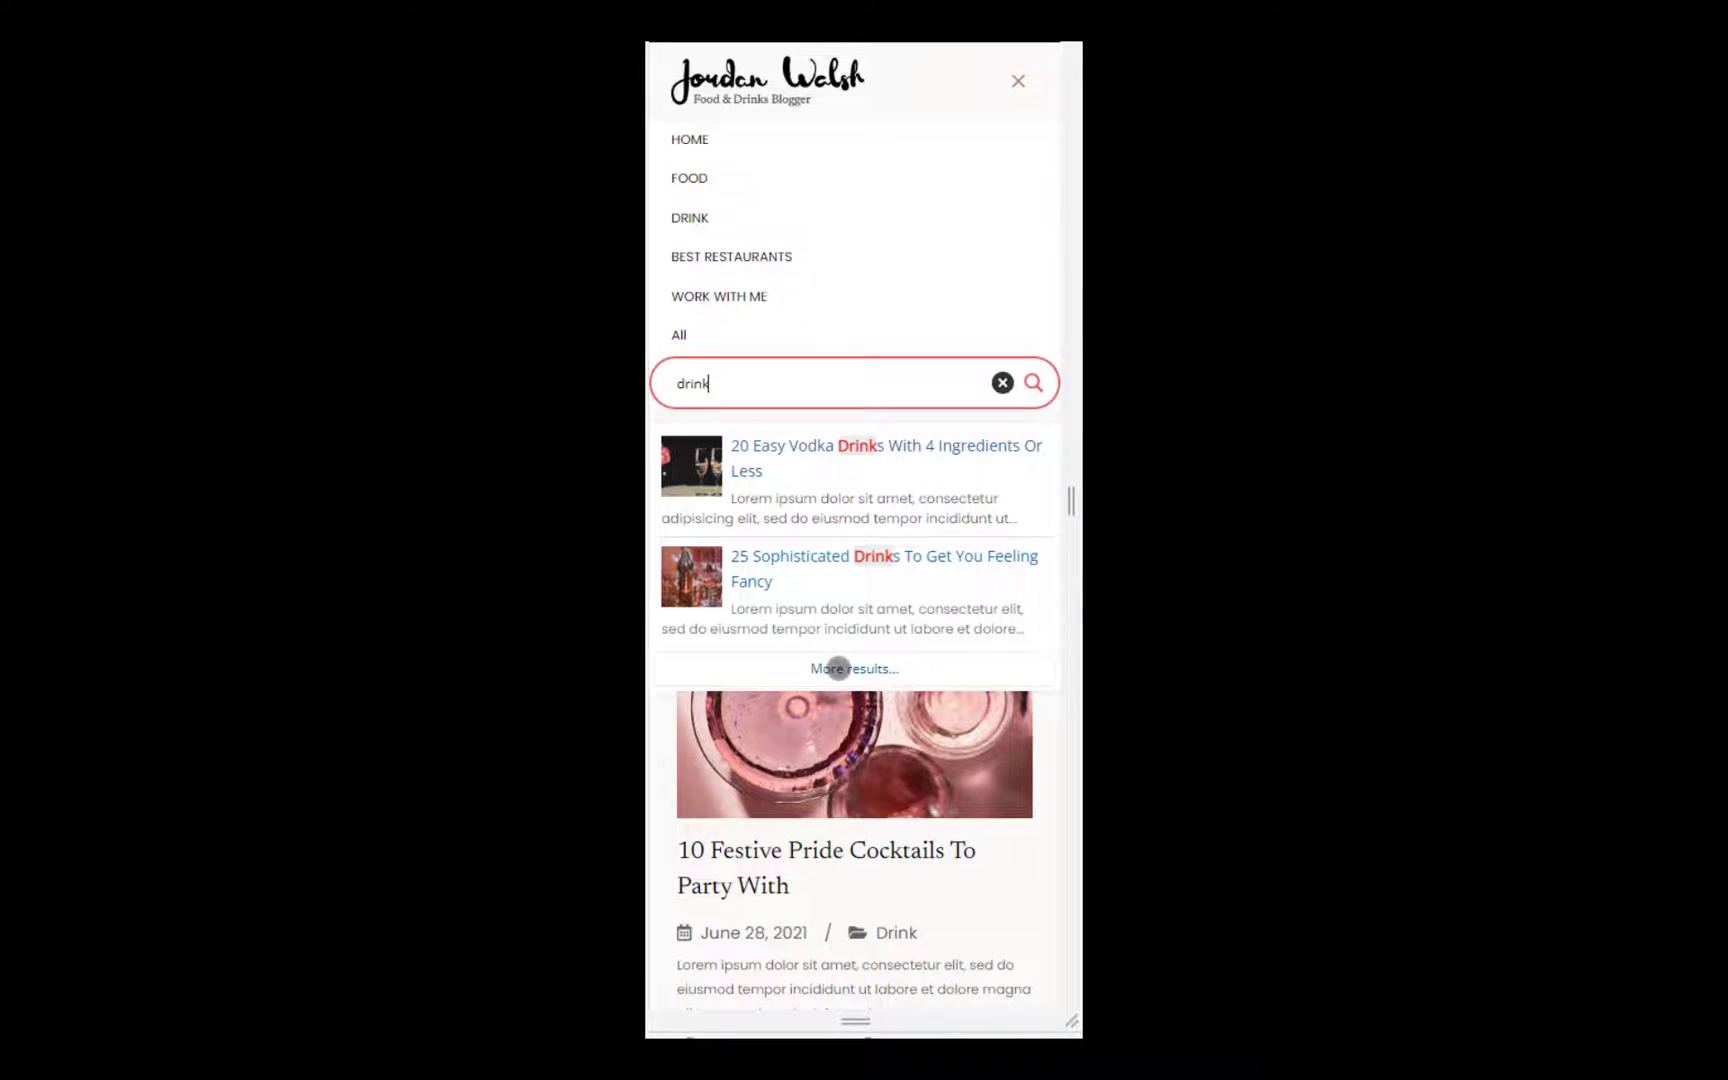
{"action": "left_click", "coordinate": [838, 668]}
{"action": "type", "text": "10"}
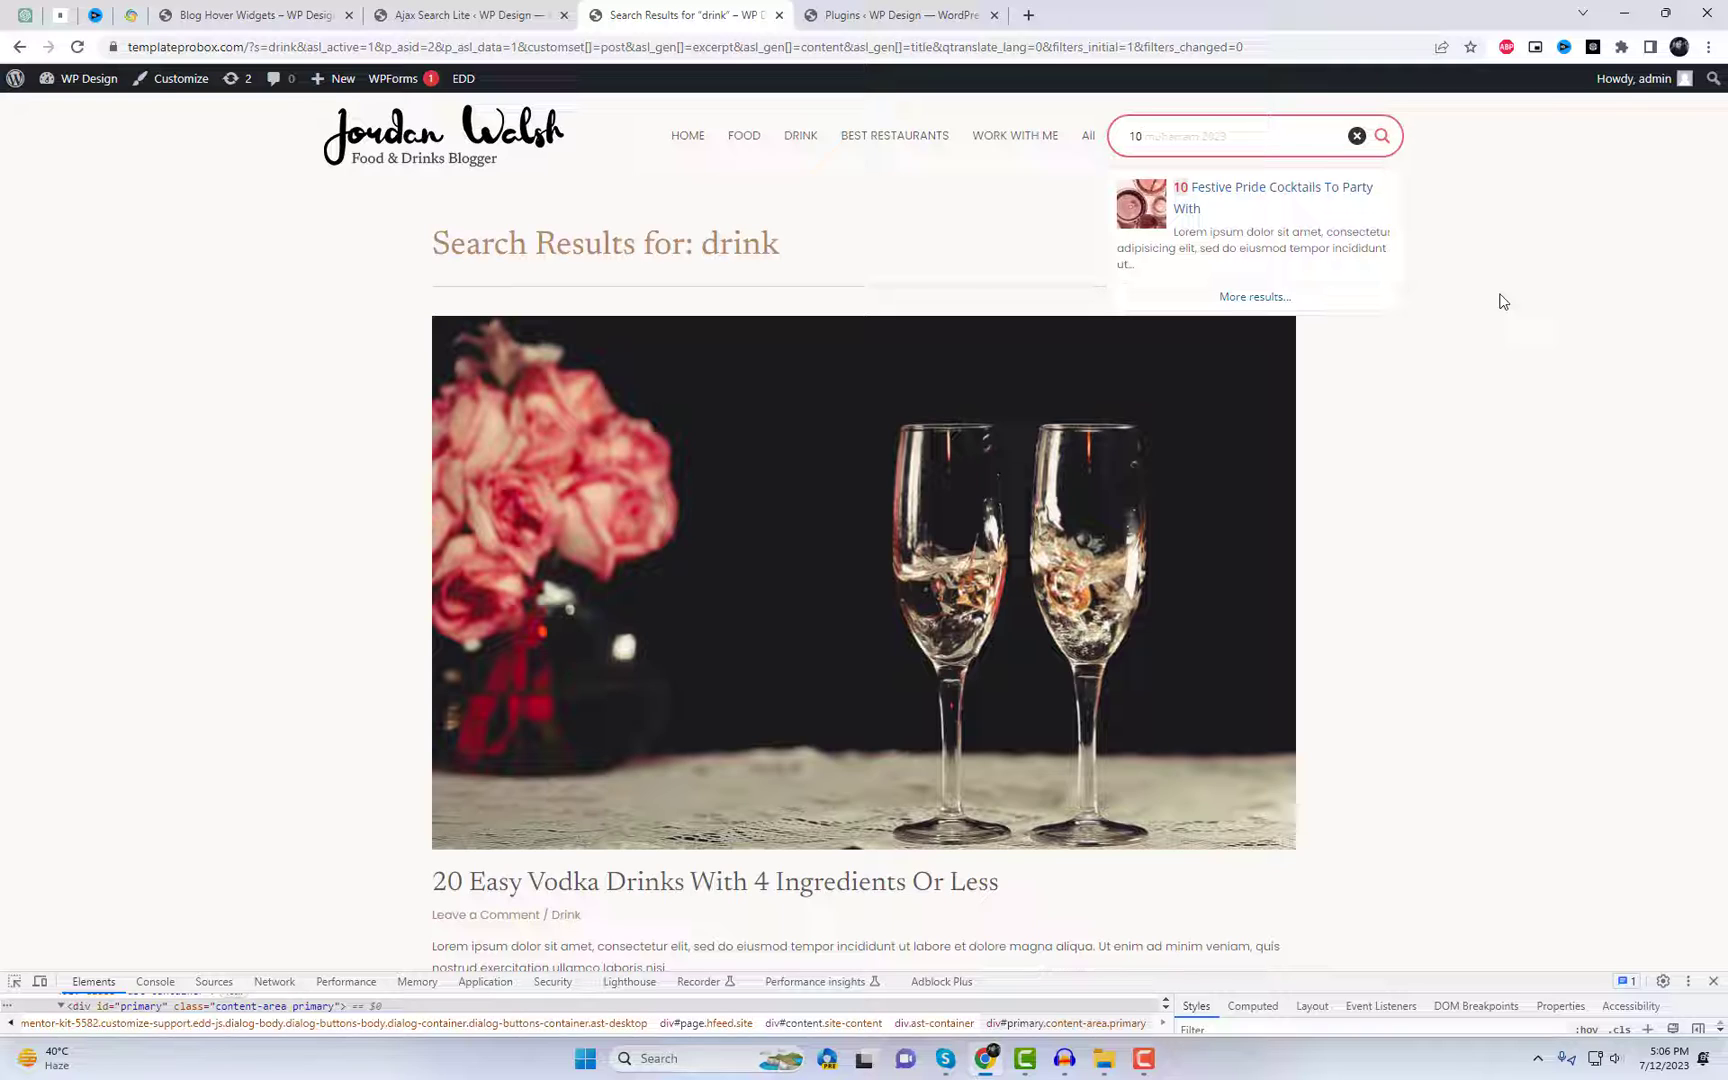
Retype the header search as 'drin' to get the drink post suggestions.
{"action": "key", "text": "BackSpace"}
{"action": "type", "text": "dr"}
{"action": "type", "text": "inks"}
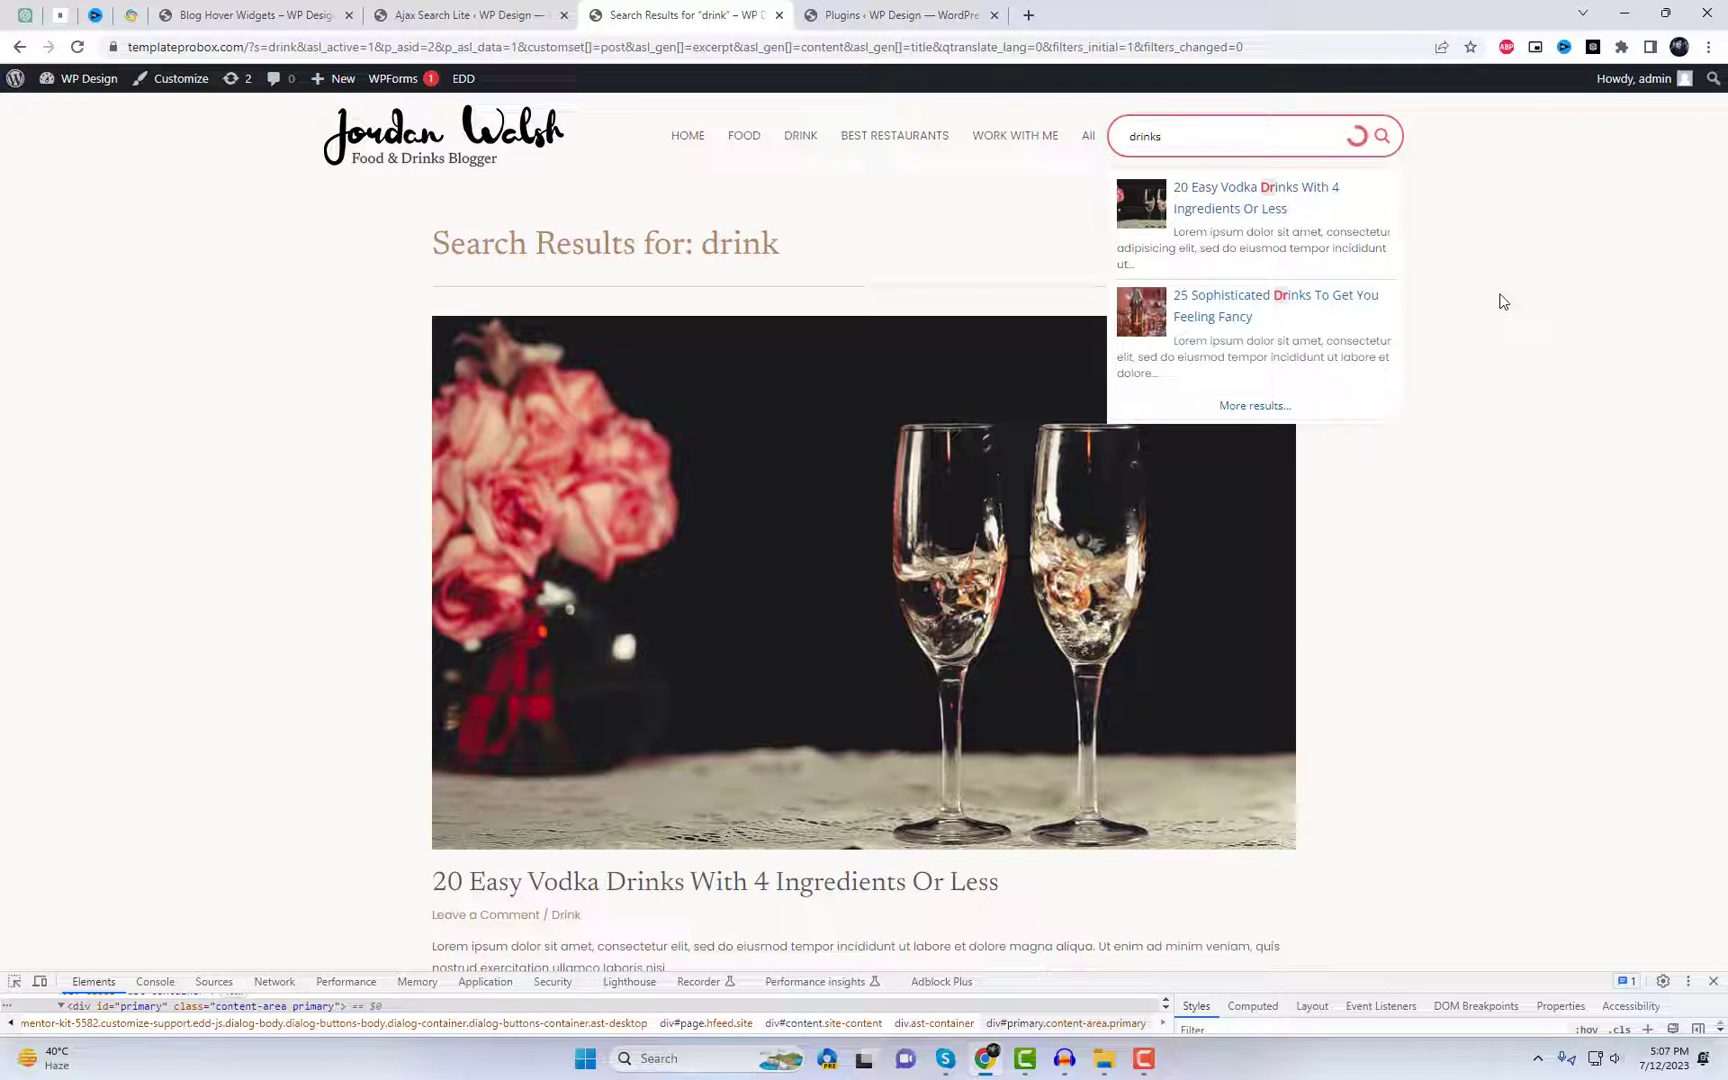